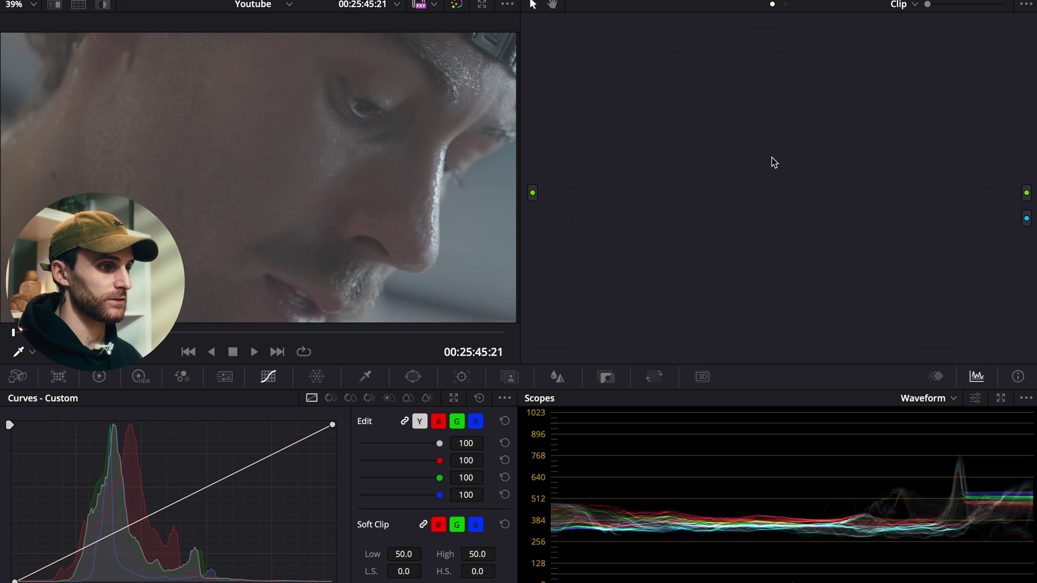
Switch the node graph from clip to timeline level and add eight serial nodes.
{"action": "left_click", "coordinate": [785, 5]}
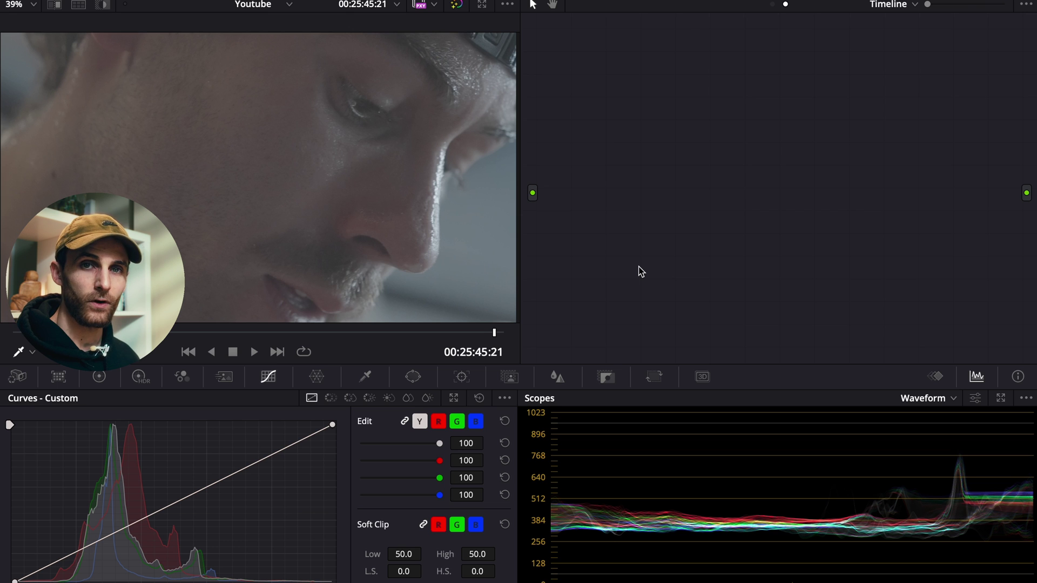
{"action": "key", "text": "alt+s"}
{"action": "key", "text": "alt+s"}
{"action": "key", "text": "alt+s"}
{"action": "key", "text": "alt+s"}
{"action": "key", "text": "alt+s"}
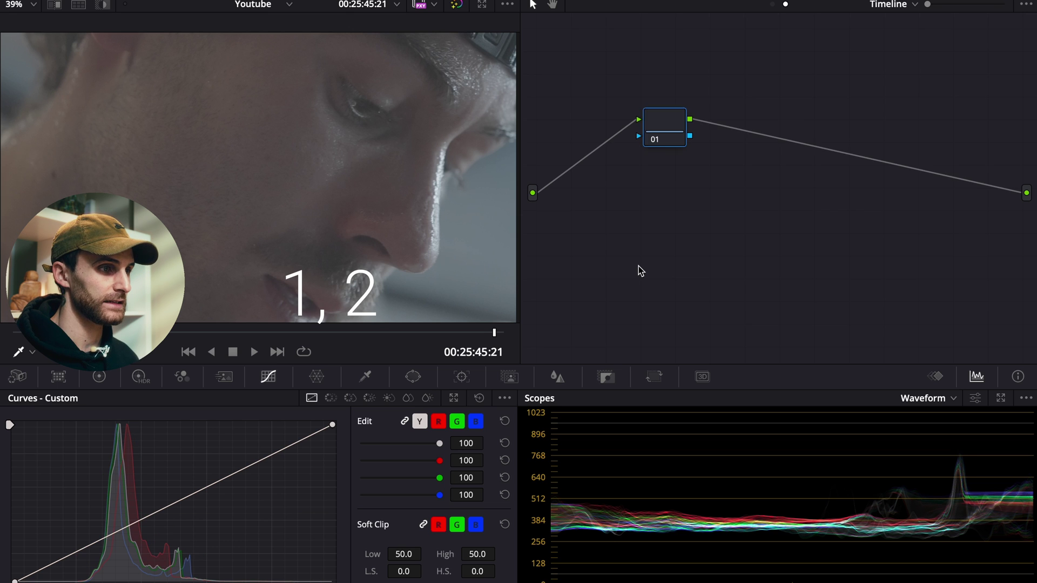
{"action": "key", "text": "alt+s"}
{"action": "key", "text": "alt+s"}
{"action": "key", "text": "alt+s"}
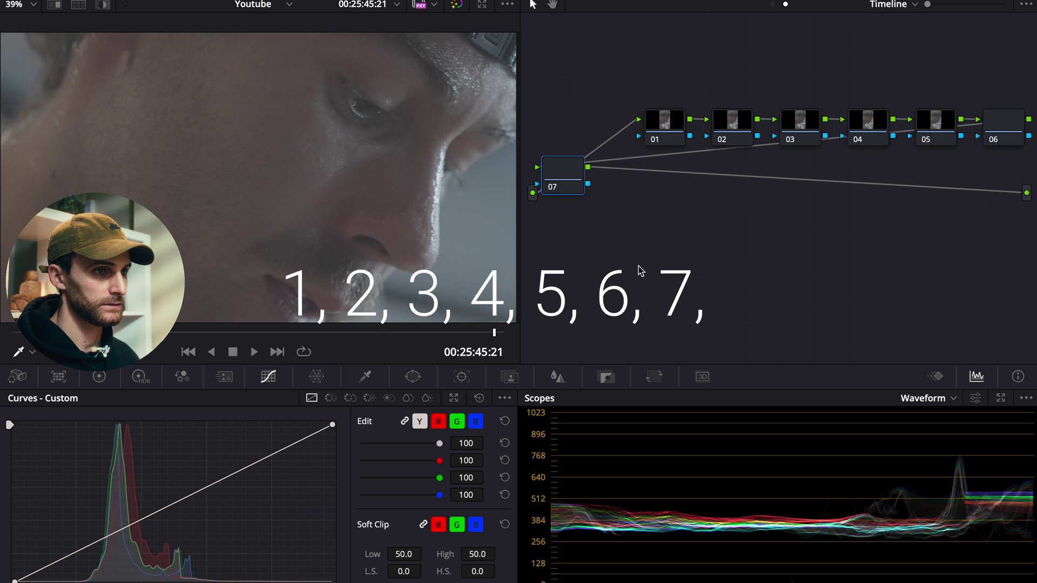
Arrange nodes 05 to 08 in a second row beneath nodes 01 to 04.
{"action": "left_click_drag", "start_coordinate": [702, 188], "coordinate": [835, 213]}
{"action": "left_click_drag", "start_coordinate": [1018, 93], "coordinate": [680, 220]}
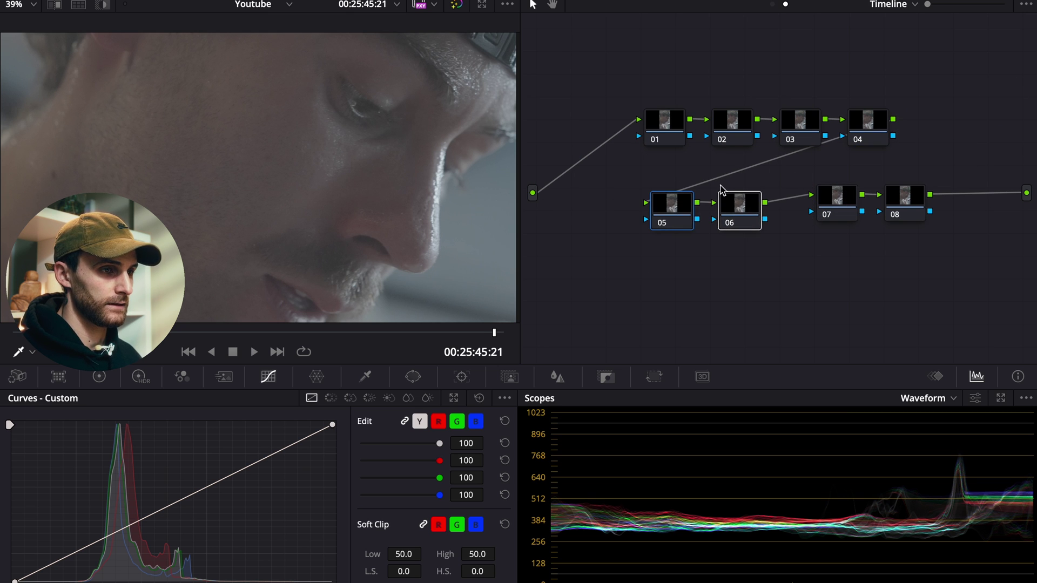
{"action": "left_click_drag", "start_coordinate": [940, 175], "coordinate": [814, 224]}
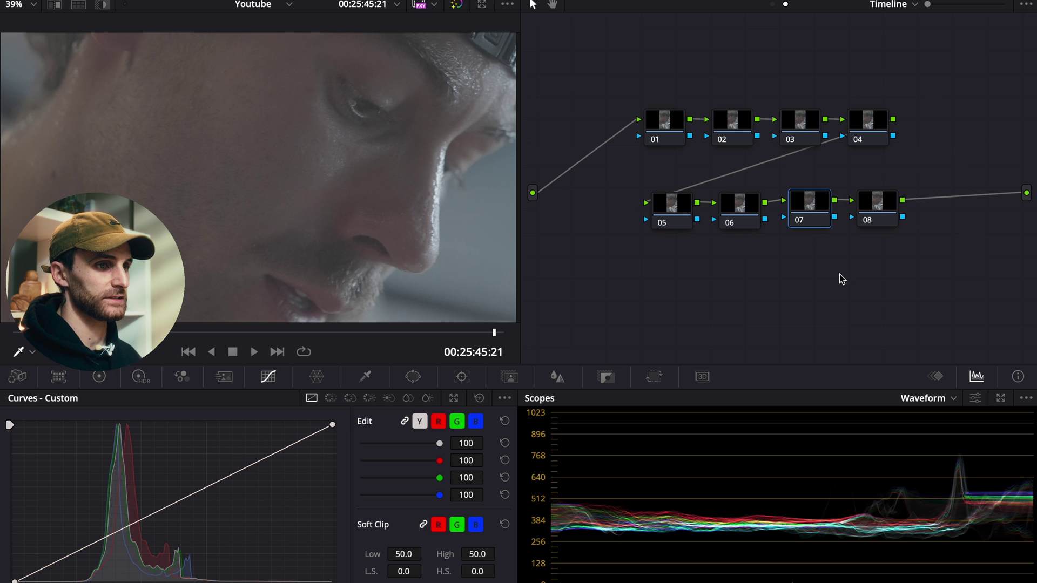
Label node 07 as OUT.
{"action": "left_click", "coordinate": [817, 199]}
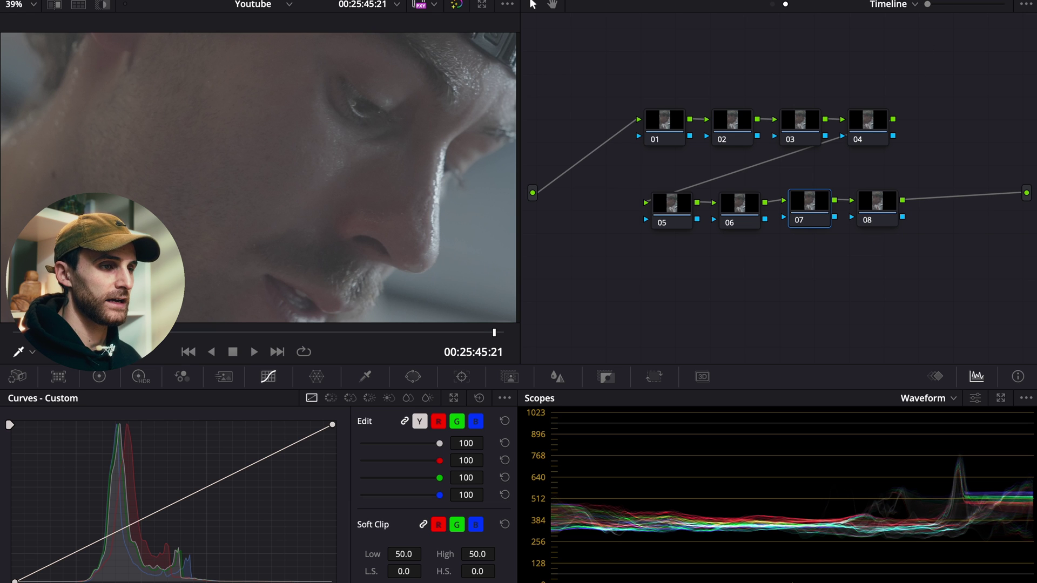
{"action": "right_click", "coordinate": [810, 210]}
{"action": "left_click", "coordinate": [833, 238]}
{"action": "type", "text": "OuT"}
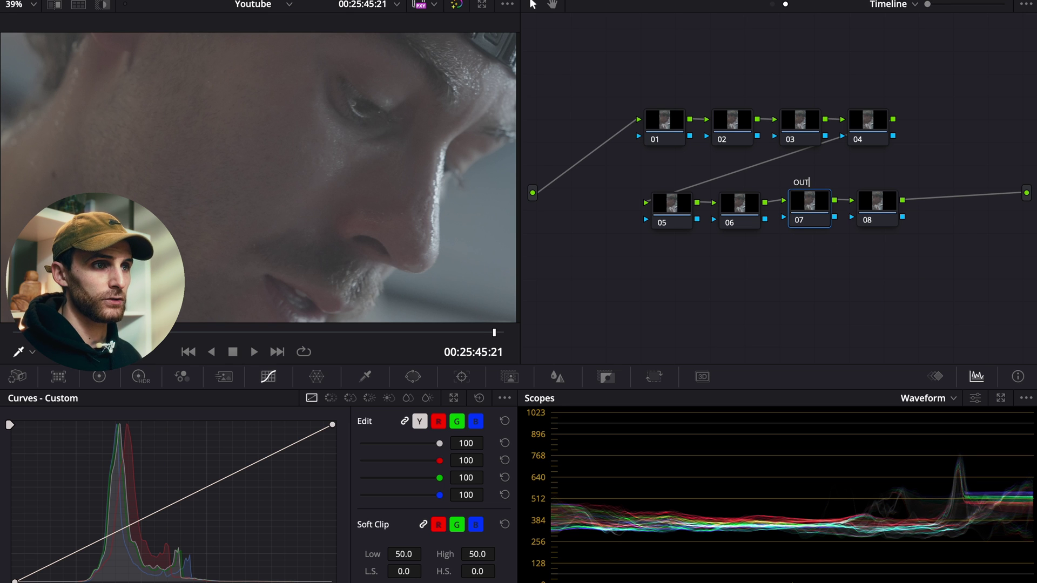
Search the effects library for "color" and apply the Color Space Transform effect to node 07.
{"action": "left_click", "coordinate": [928, 1]}
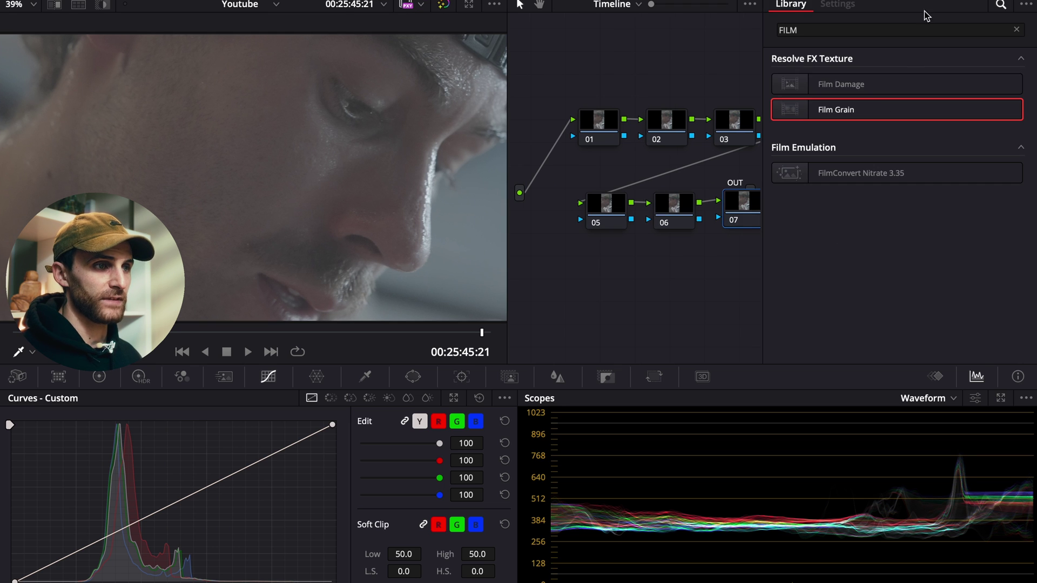
{"action": "left_click", "coordinate": [1017, 30]}
{"action": "type", "text": "color"}
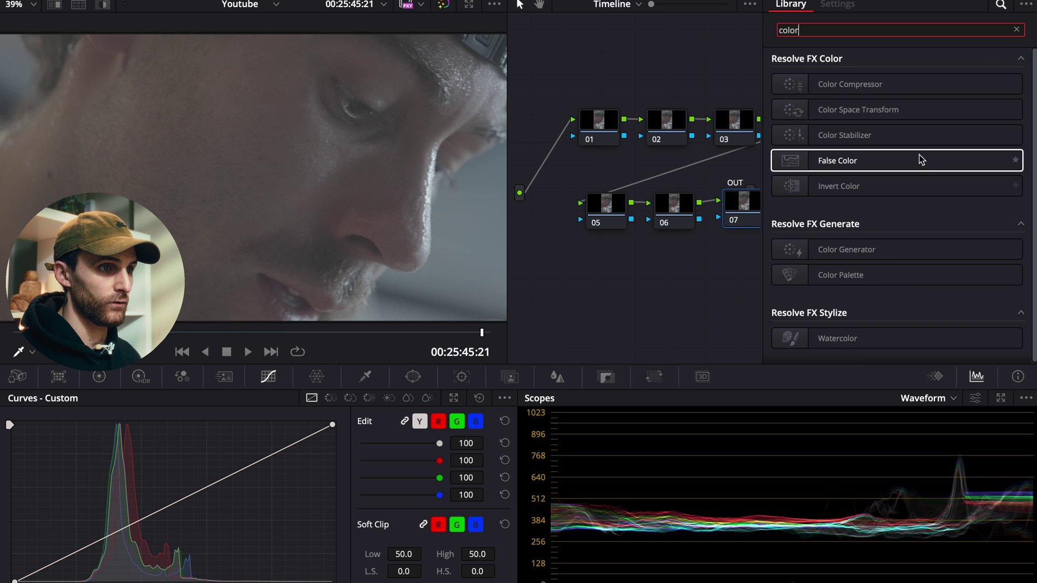
{"action": "left_click_drag", "start_coordinate": [938, 108], "coordinate": [739, 212]}
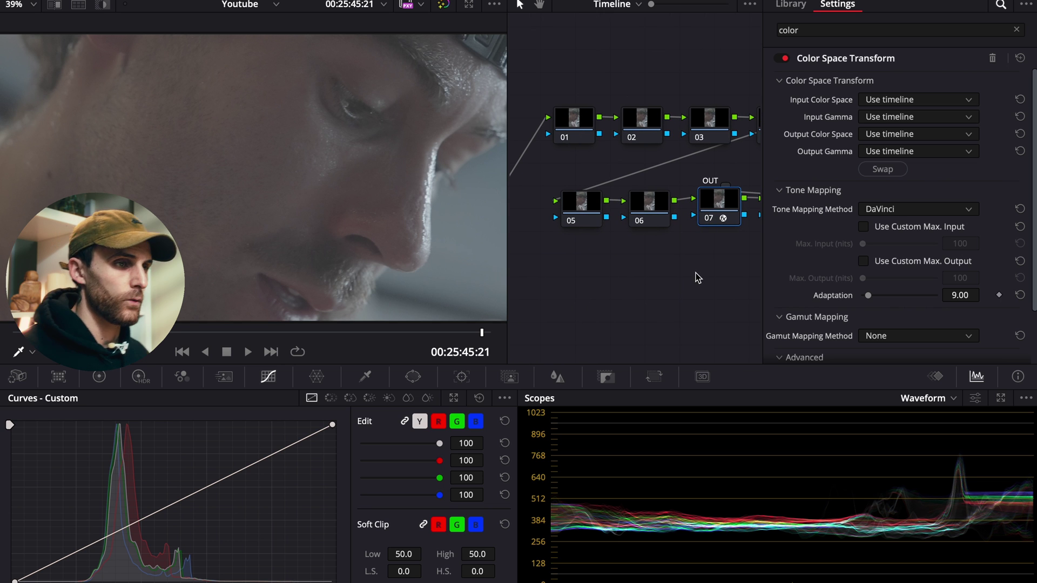
Set the transform's input color space to Sony S-Gamut3.Cine and its input gamma to Sony S-Log3.
{"action": "left_click", "coordinate": [903, 101]}
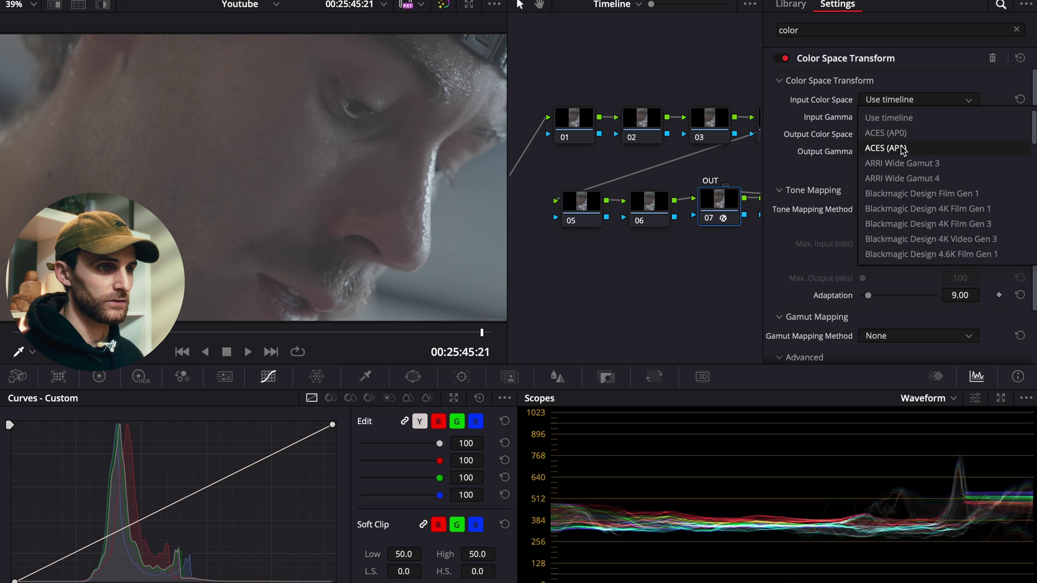
{"action": "scroll", "coordinate": [902, 173], "scroll_direction": "down", "scroll_amount": 3}
{"action": "scroll", "coordinate": [903, 174], "scroll_direction": "down", "scroll_amount": 10}
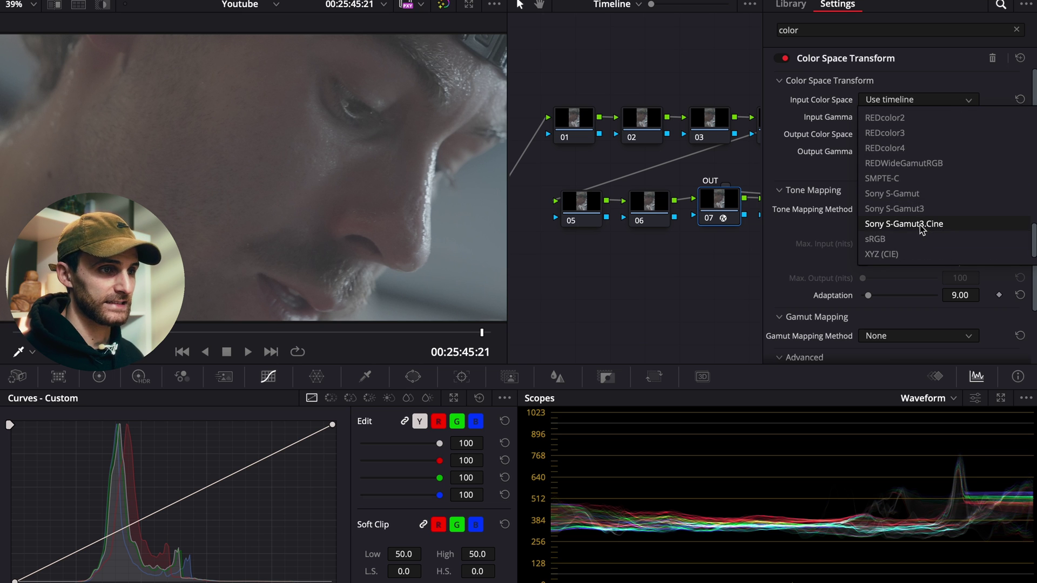
{"action": "left_click", "coordinate": [919, 225]}
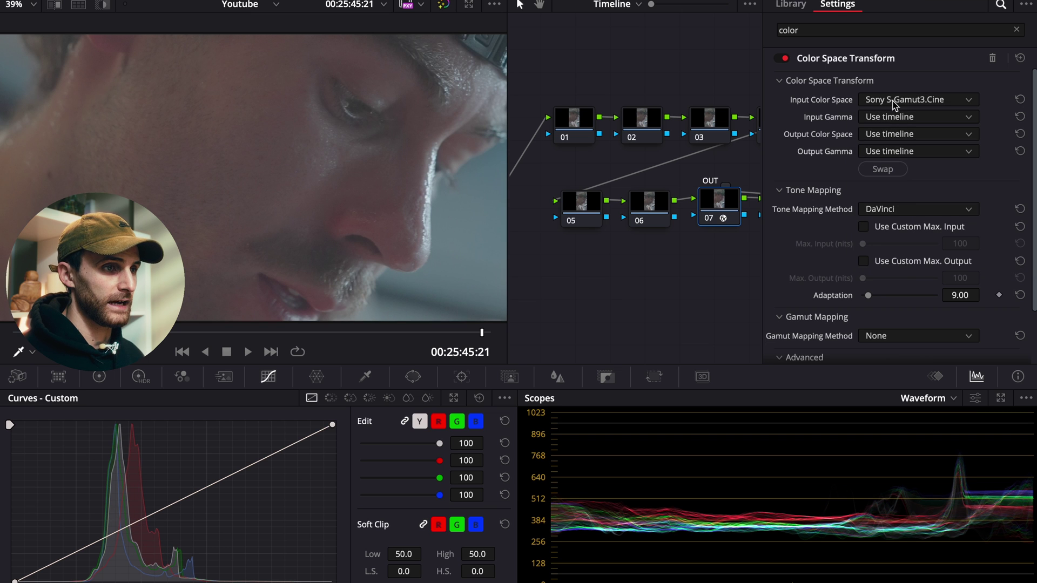
{"action": "left_click", "coordinate": [897, 118]}
{"action": "scroll", "coordinate": [913, 192], "scroll_direction": "down", "scroll_amount": 15}
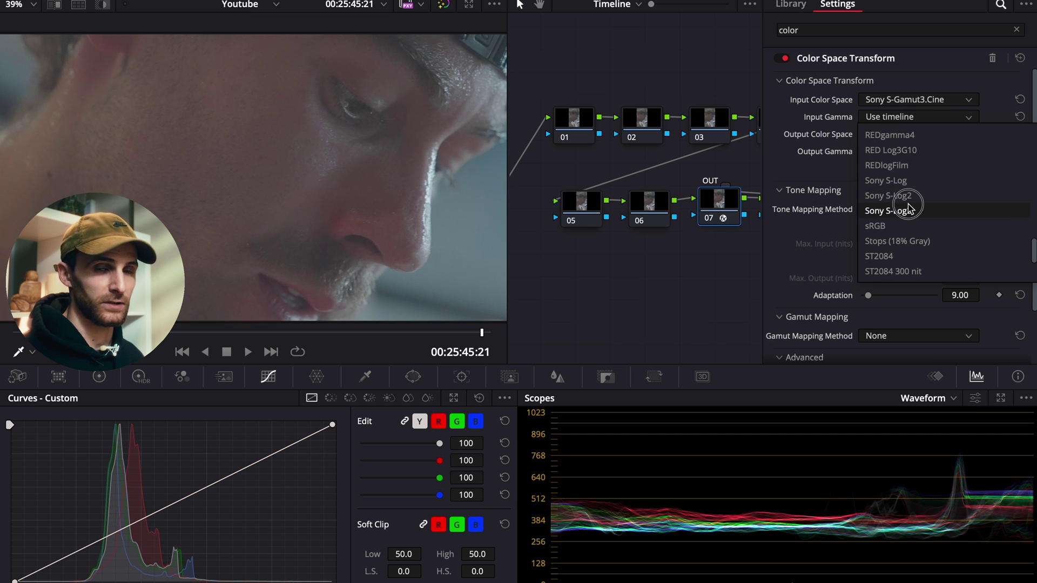
{"action": "left_click", "coordinate": [912, 210]}
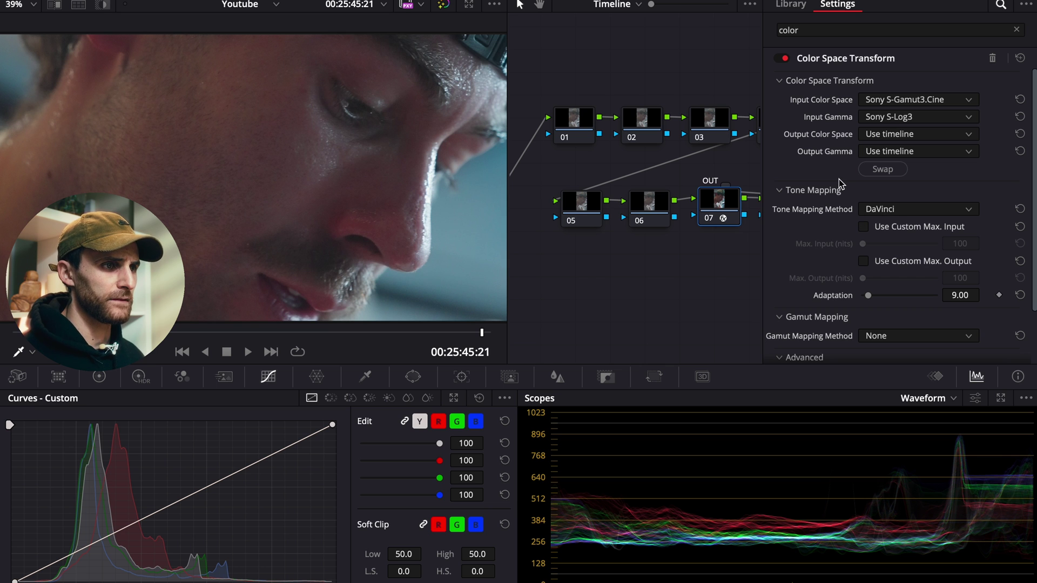
Set the transform's output color space to Rec.709 and its output gamma to Cineon Film Log.
{"action": "left_click", "coordinate": [898, 135]}
{"action": "scroll", "coordinate": [896, 253], "scroll_direction": "down", "scroll_amount": 10}
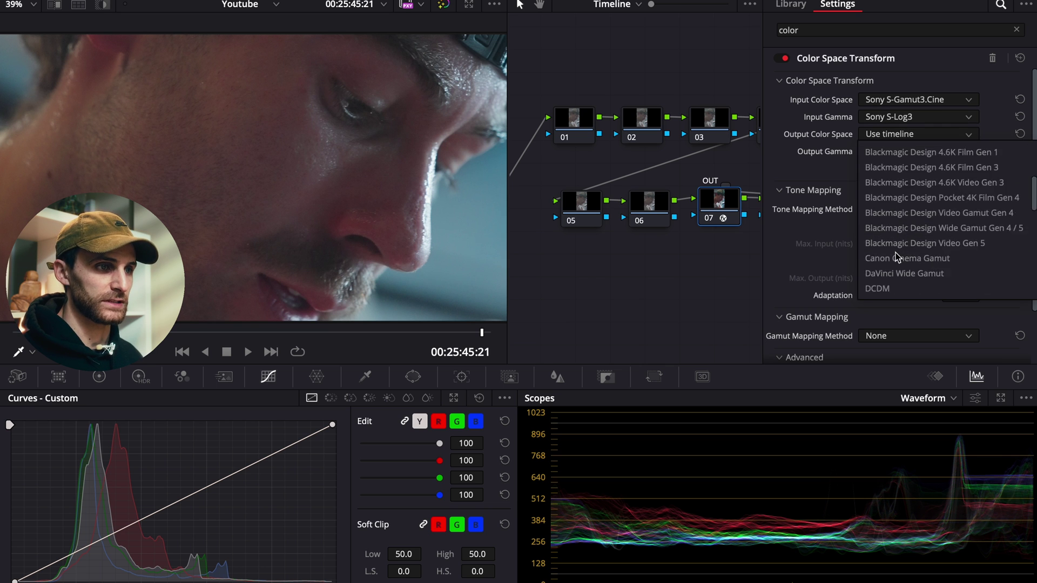
{"action": "scroll", "coordinate": [898, 257], "scroll_direction": "down", "scroll_amount": 5}
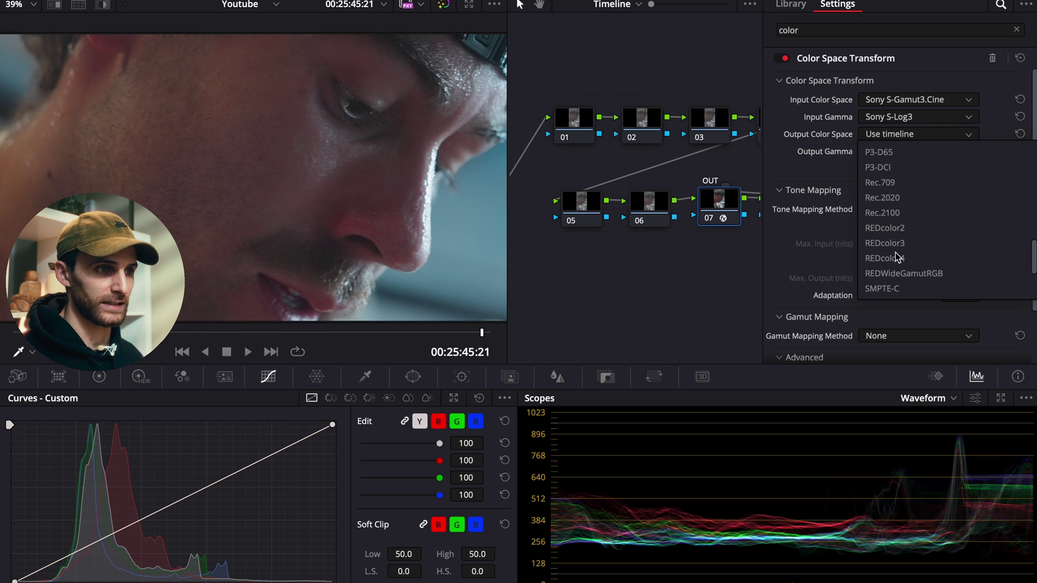
{"action": "left_click", "coordinate": [904, 179]}
{"action": "left_click", "coordinate": [913, 152]}
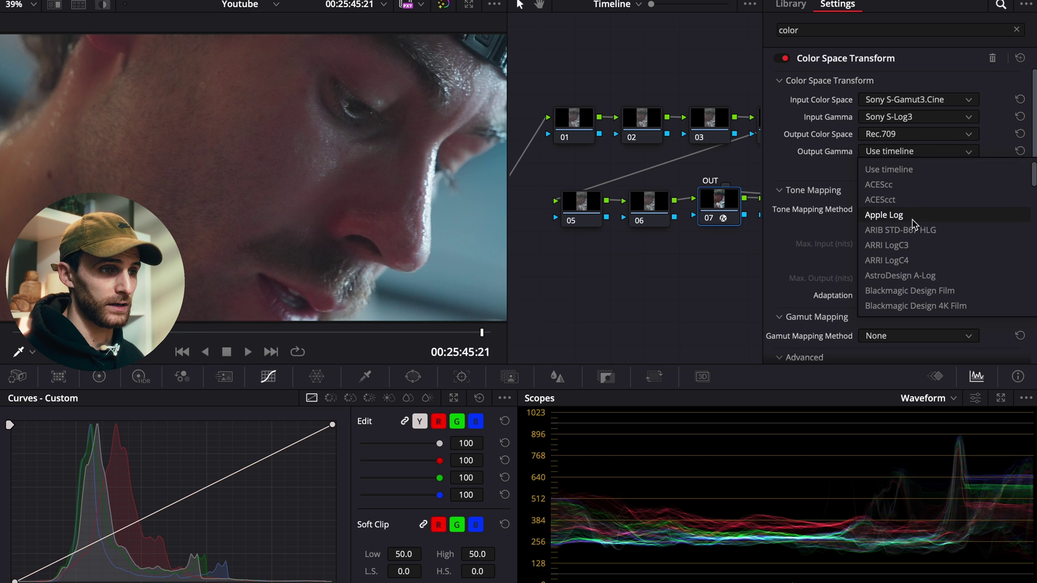
{"action": "scroll", "coordinate": [913, 227], "scroll_direction": "down", "scroll_amount": 2}
{"action": "scroll", "coordinate": [914, 227], "scroll_direction": "down", "scroll_amount": 3}
{"action": "scroll", "coordinate": [921, 270], "scroll_direction": "down", "scroll_amount": 1}
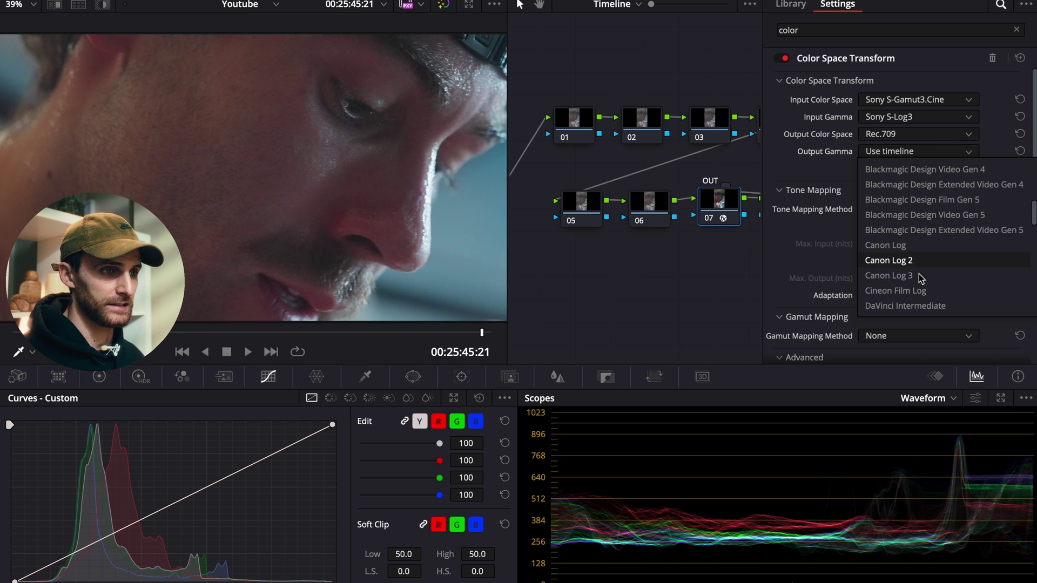
{"action": "left_click", "coordinate": [931, 293]}
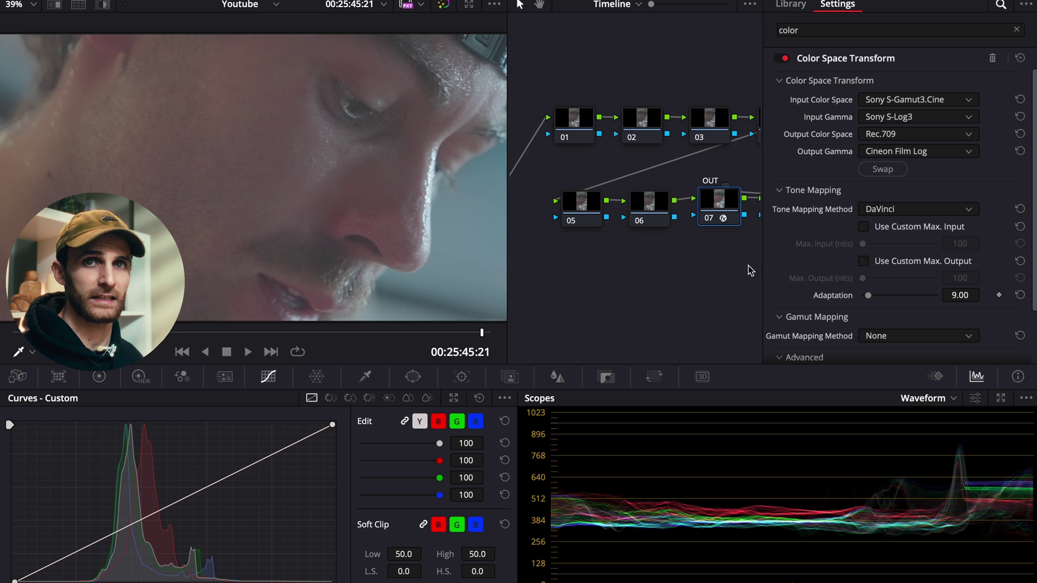
{"action": "left_click", "coordinate": [773, 198]}
Apply the Film Looks LUT Rec709 Kodak 2383 D55 to node 08.
{"action": "left_click_drag", "start_coordinate": [653, 264], "coordinate": [554, 261]}
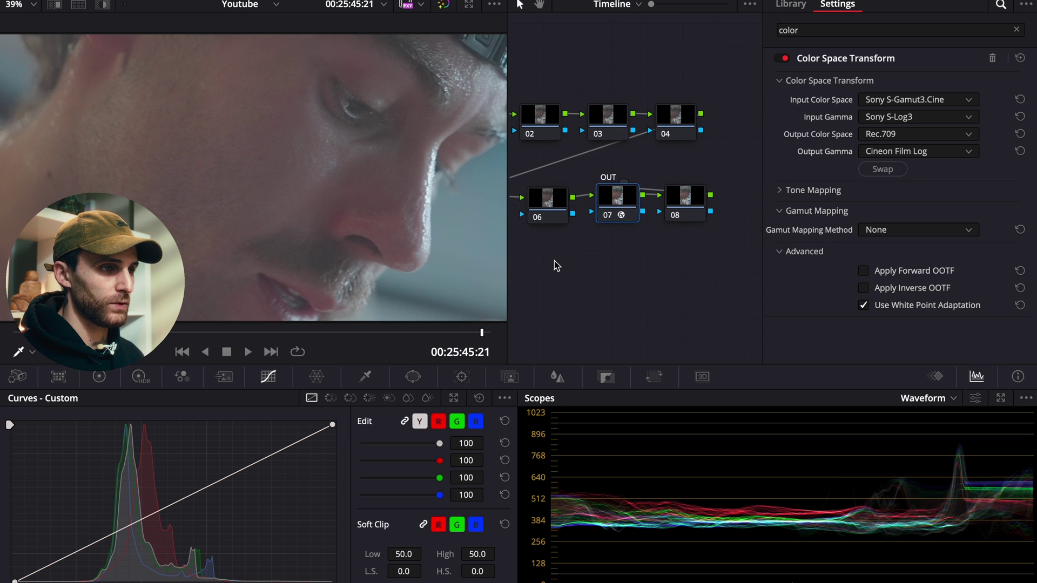
{"action": "left_click", "coordinate": [684, 205]}
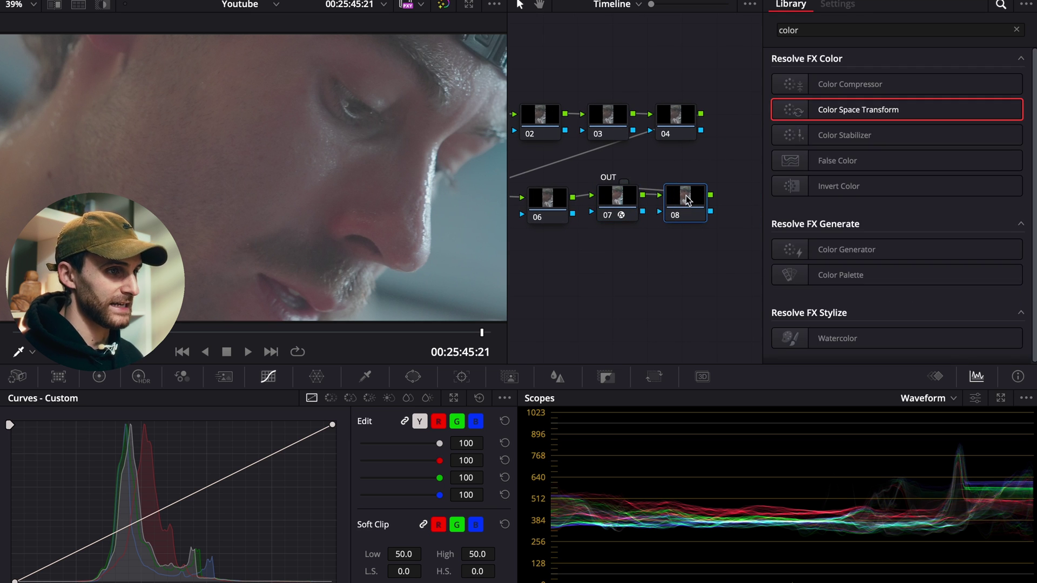
{"action": "left_click", "coordinate": [1017, 29]}
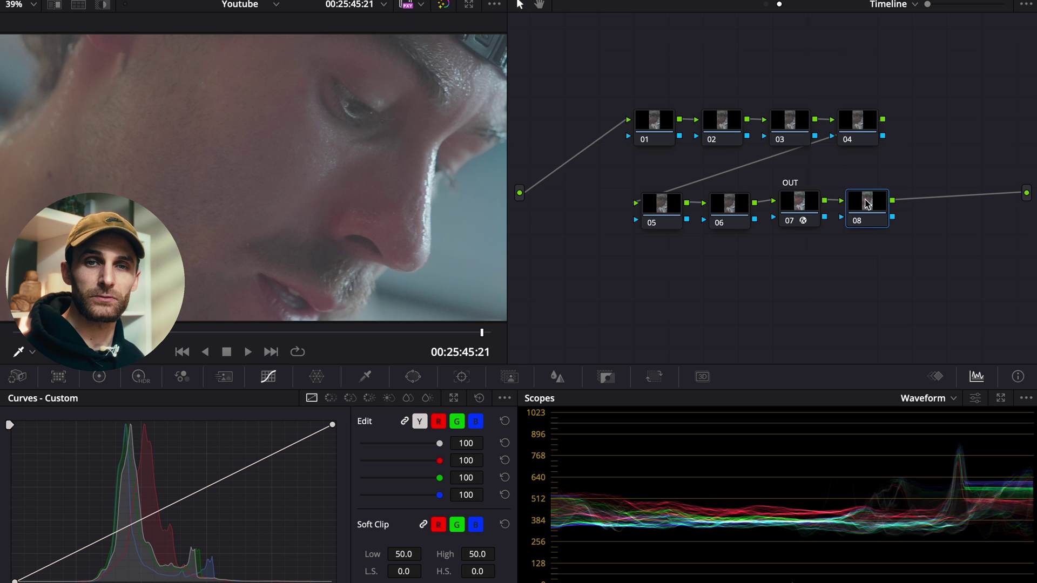
{"action": "right_click", "coordinate": [867, 204]}
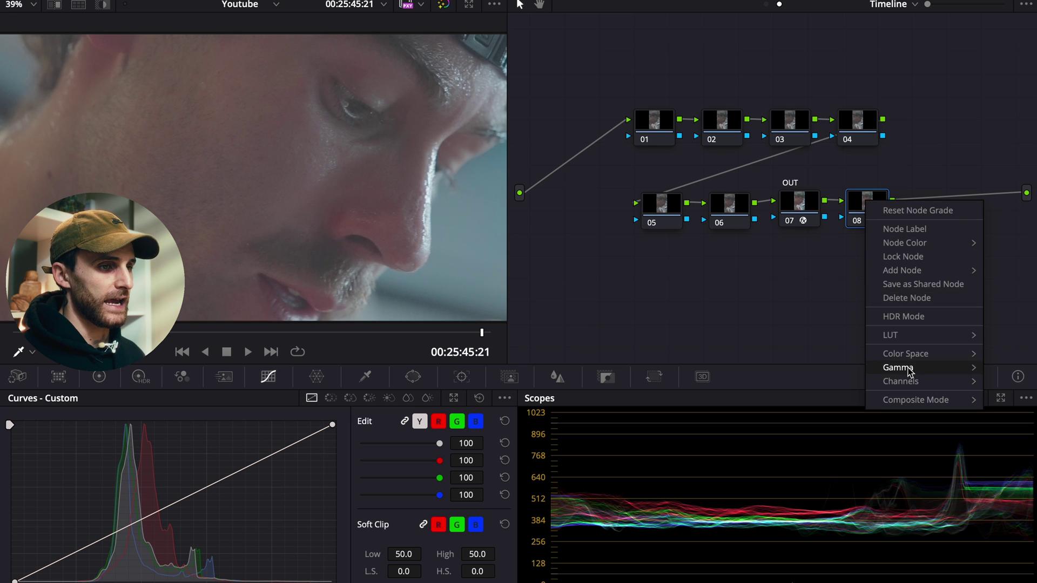
{"action": "mouse_move", "coordinate": [911, 339]}
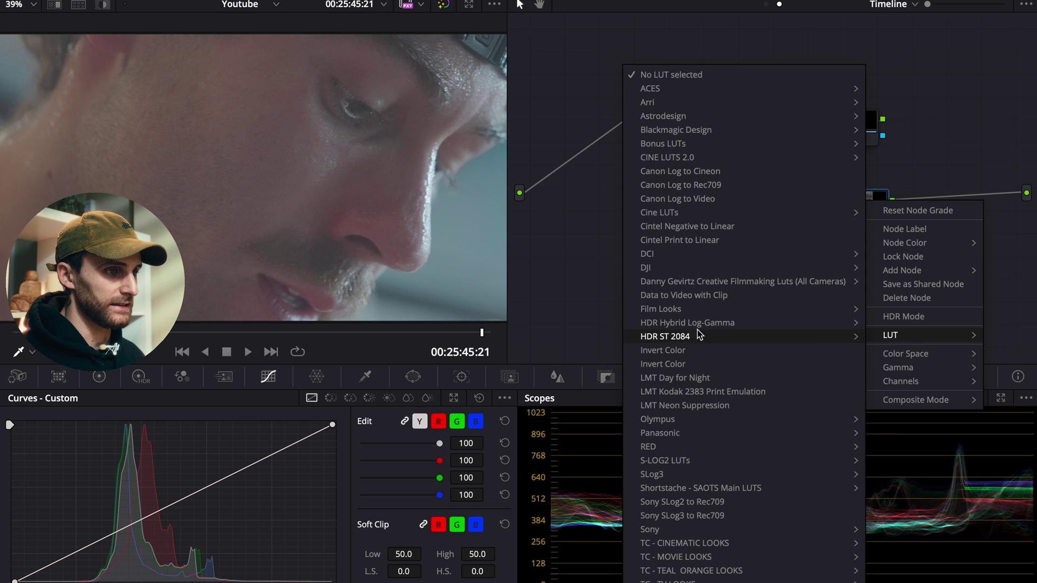
{"action": "mouse_move", "coordinate": [697, 303]}
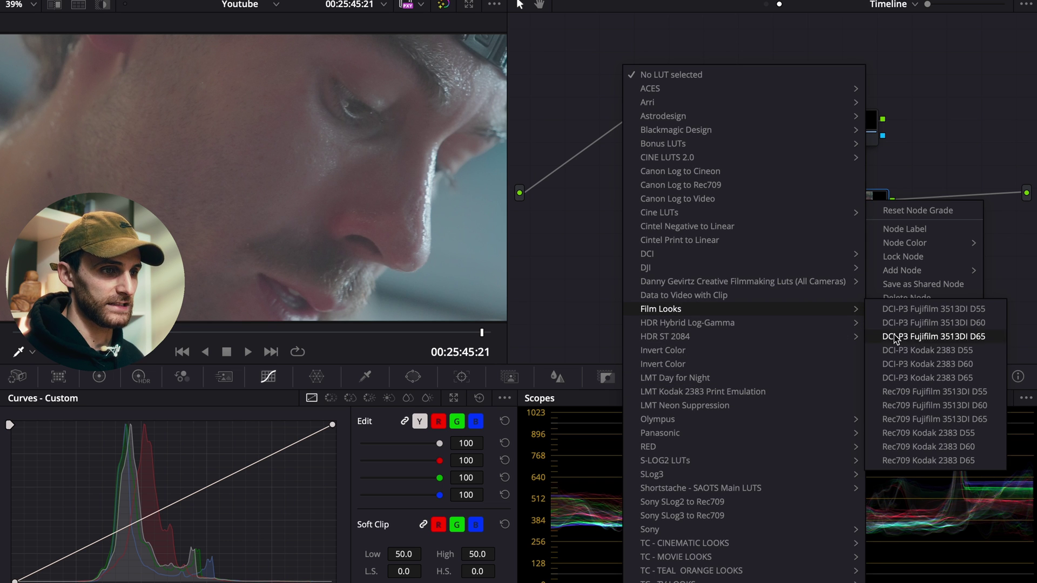
{"action": "left_click", "coordinate": [958, 432]}
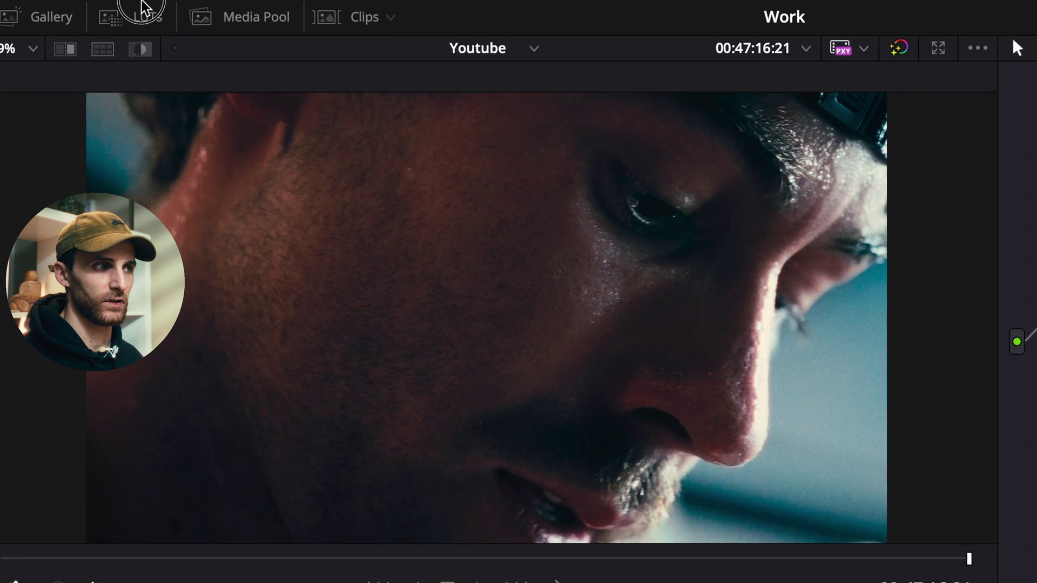
Find the Rec709 Kodak 2383 D55 LUT in the Film Looks collection and reveal its file in Finder.
{"action": "left_click", "coordinate": [143, 16]}
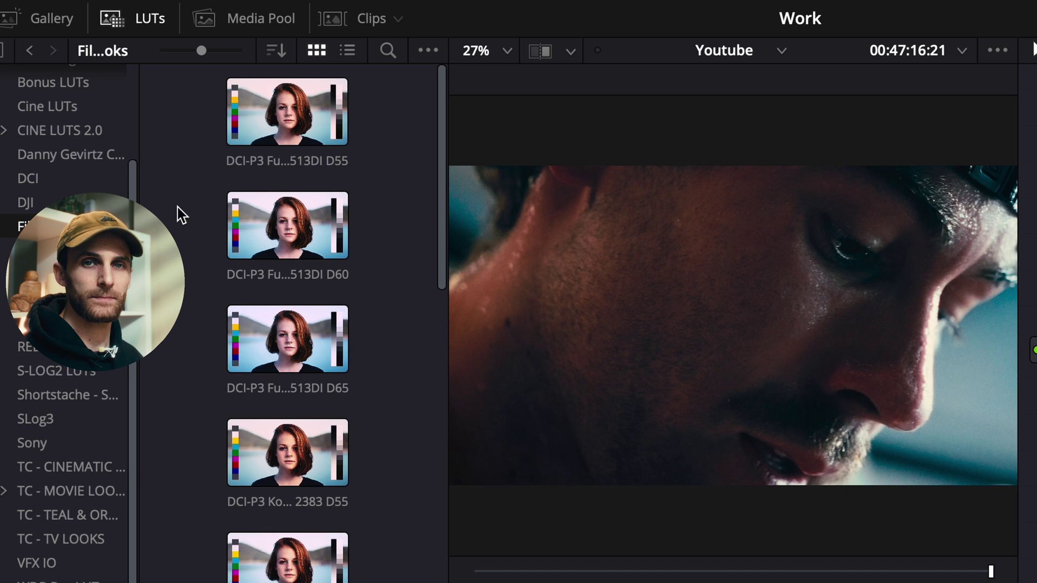
{"action": "scroll", "coordinate": [231, 413], "scroll_direction": "down", "scroll_amount": 10}
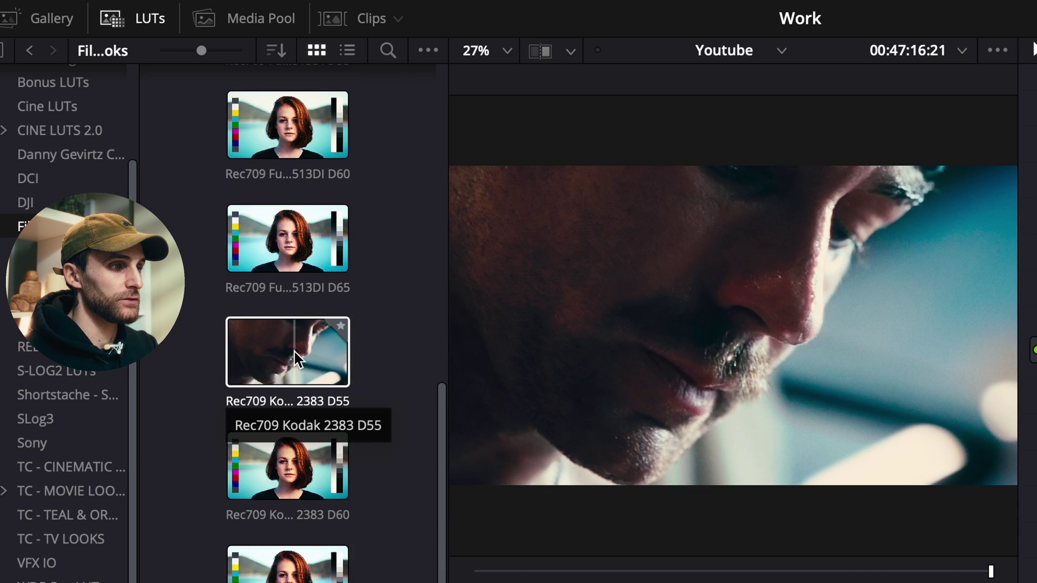
{"action": "right_click", "coordinate": [296, 358]}
{"action": "left_click", "coordinate": [363, 481]}
Open Rec709 Kodak 2383 D55.cube in a text editor and examine the input specification in its header.
{"action": "right_click", "coordinate": [551, 185]}
{"action": "mouse_move", "coordinate": [544, 245]}
{"action": "left_click", "coordinate": [954, 238]}
{"action": "left_click", "coordinate": [216, 97]}
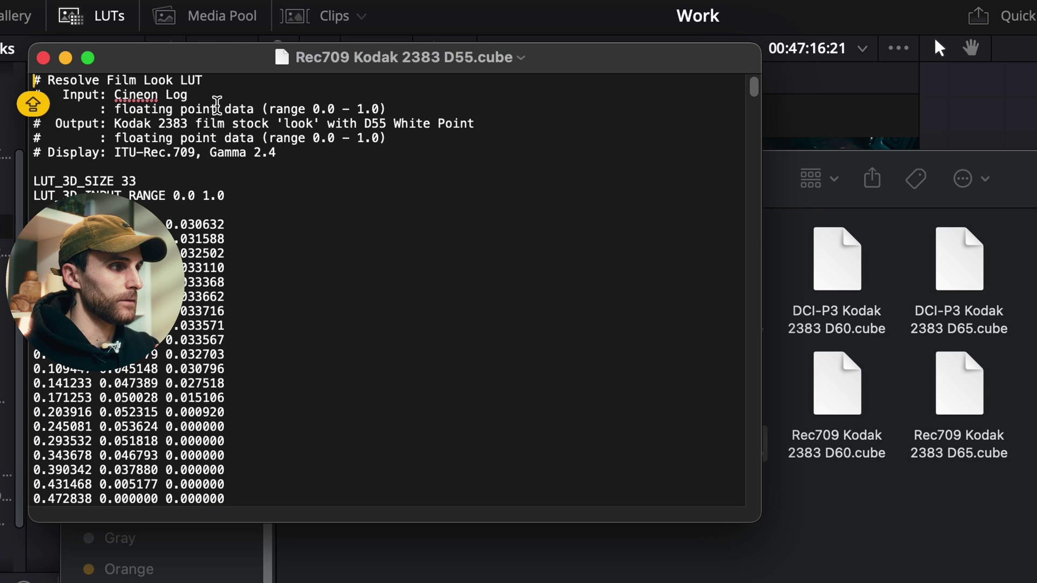
{"action": "left_click_drag", "start_coordinate": [216, 98], "coordinate": [27, 95]}
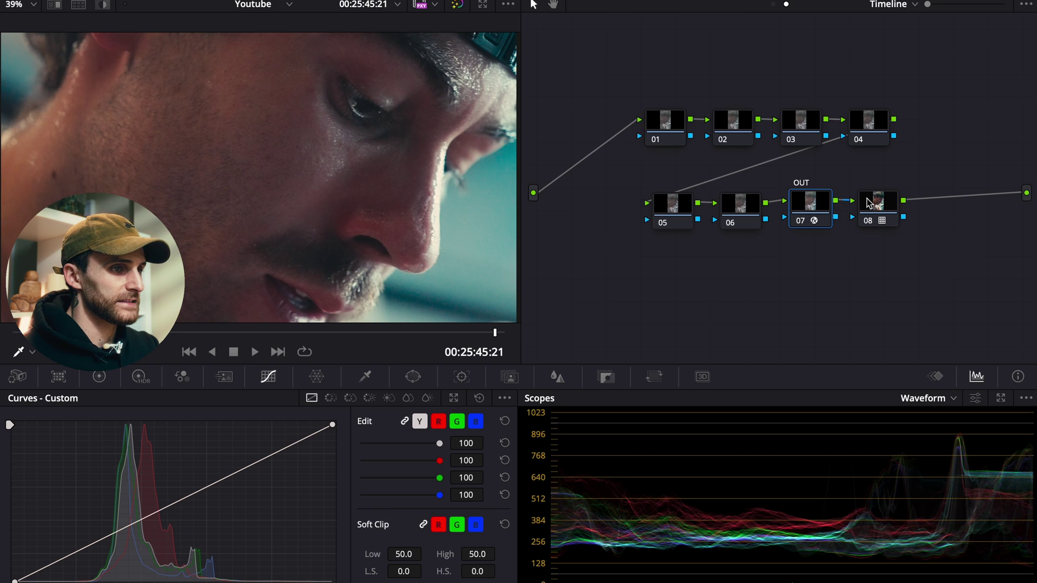
Label node 06 as CONTRAST.
{"action": "left_click", "coordinate": [744, 209]}
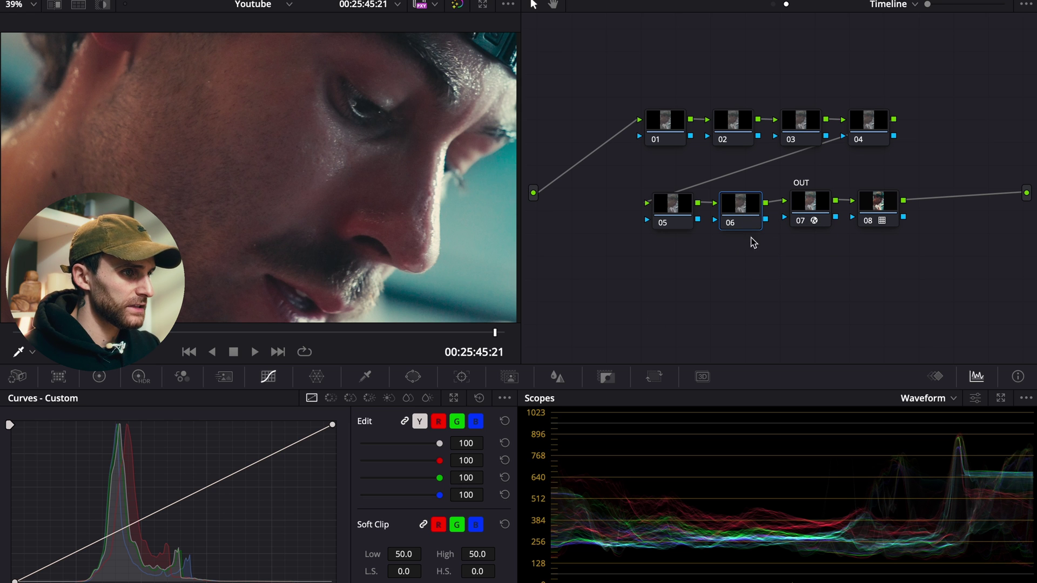
{"action": "right_click", "coordinate": [749, 212]}
{"action": "key", "text": "Escape"}
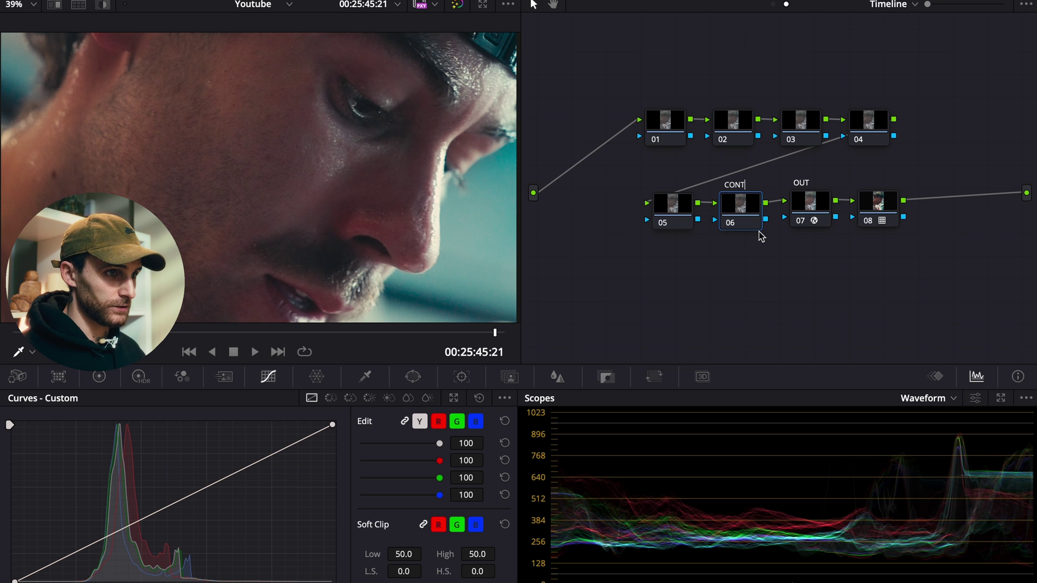
{"action": "type", "text": "RAST"}
{"action": "key", "text": "Return"}
Open the enlarged custom curves for the CONTRAST node and add one control point in the shadows and one in the highlights.
{"action": "left_click", "coordinate": [269, 378]}
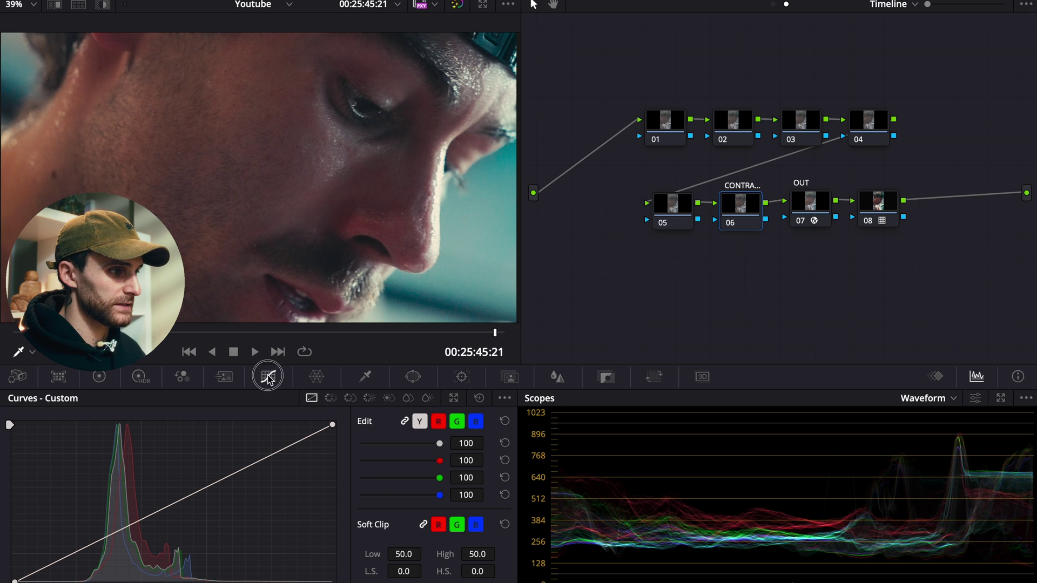
{"action": "left_click", "coordinate": [454, 400]}
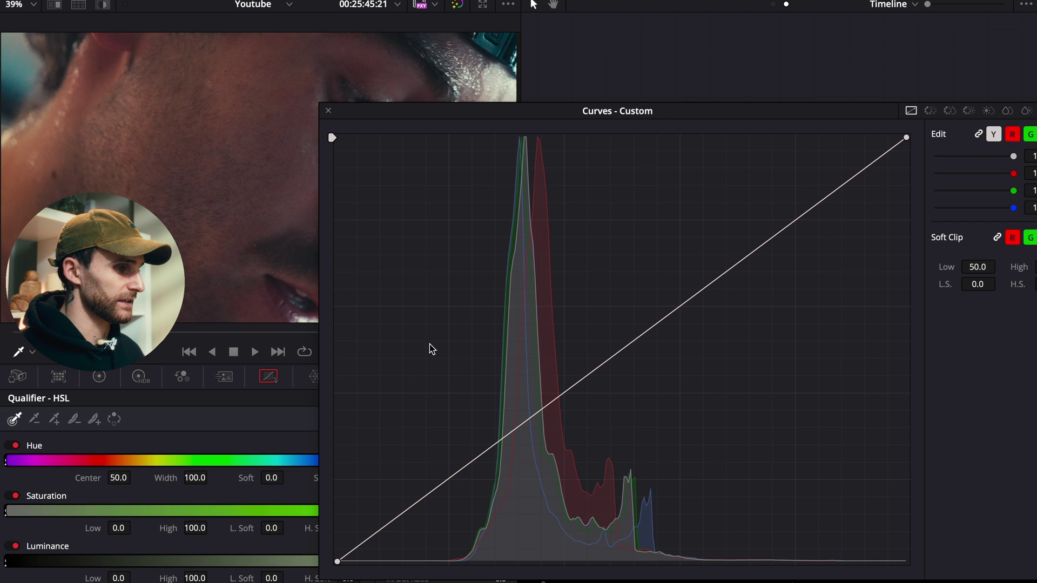
{"action": "left_click", "coordinate": [449, 482]}
{"action": "left_click_drag", "start_coordinate": [448, 482], "coordinate": [450, 479]}
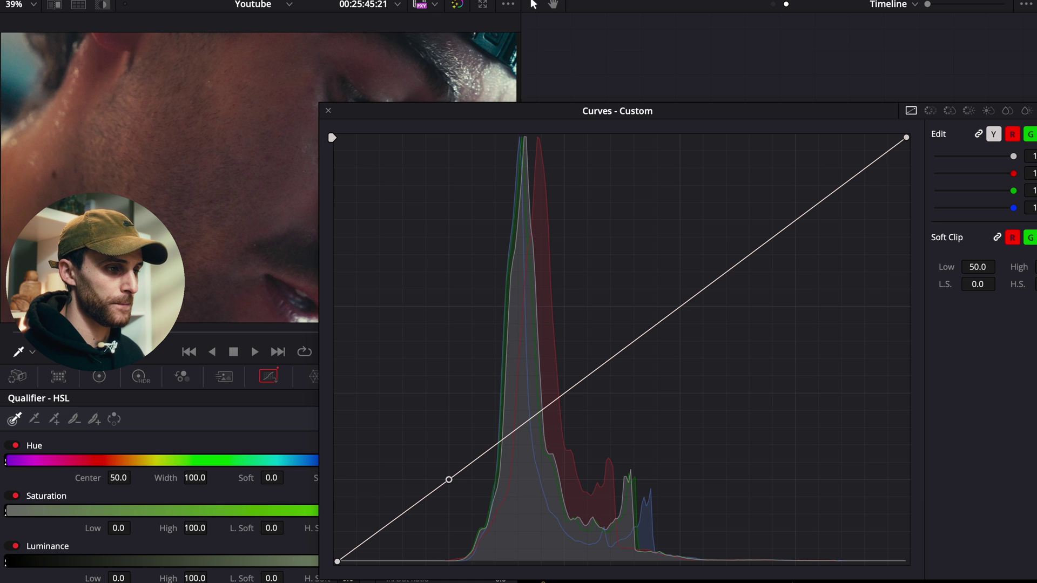
{"action": "left_click", "coordinate": [797, 219]}
{"action": "mouse_move", "coordinate": [798, 224]}
{"action": "left_mouse_down"}
{"action": "mouse_move", "coordinate": [722, 250]}
{"action": "mouse_move", "coordinate": [745, 262]}
{"action": "mouse_move", "coordinate": [790, 226]}
{"action": "left_mouse_up"}
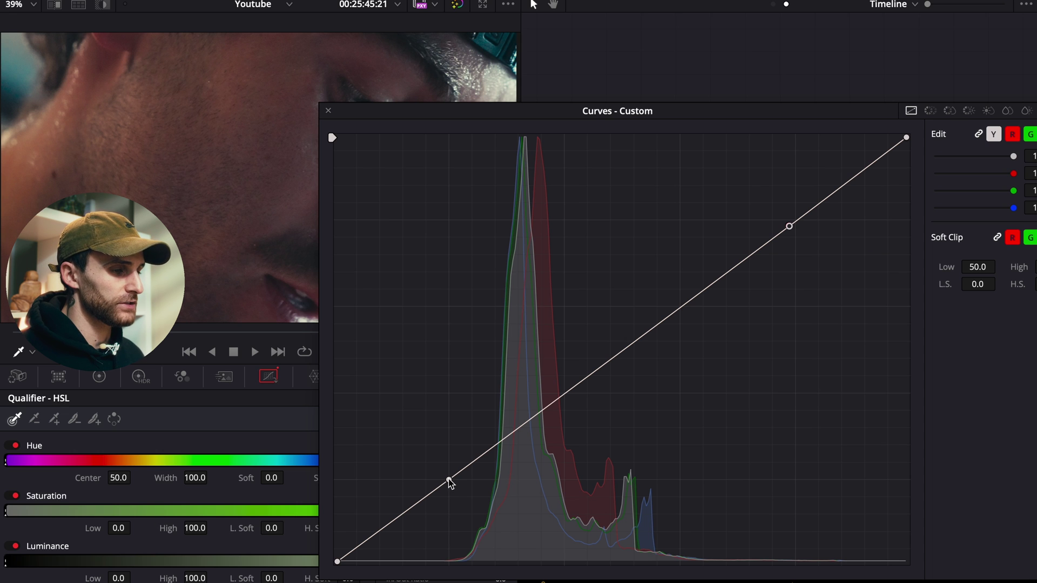
Shape the curve into an S by lowering the shadow point and raising the highlight point.
{"action": "left_click_drag", "start_coordinate": [450, 483], "coordinate": [439, 504]}
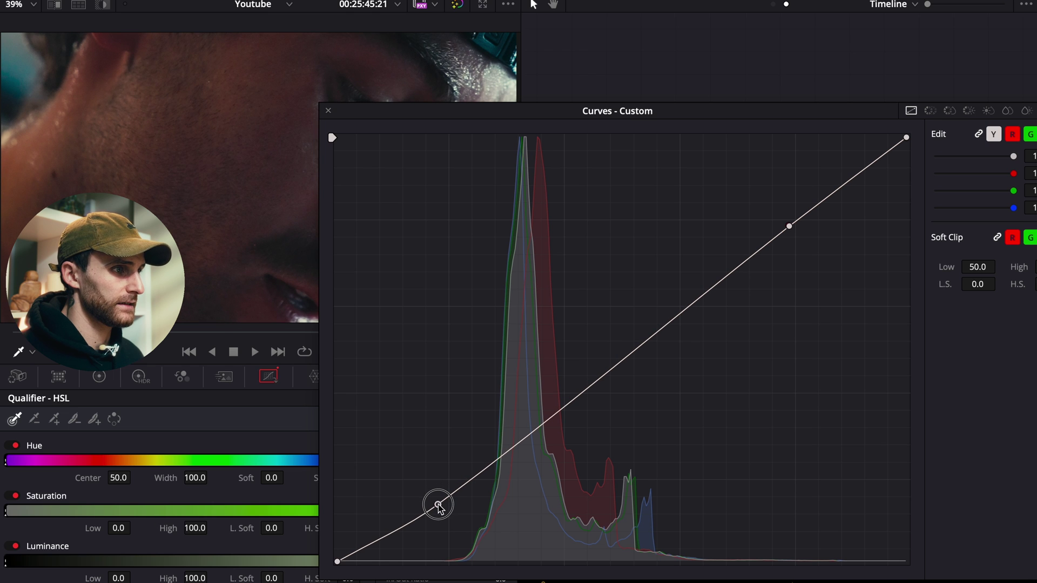
{"action": "left_click_drag", "start_coordinate": [438, 505], "coordinate": [439, 506]}
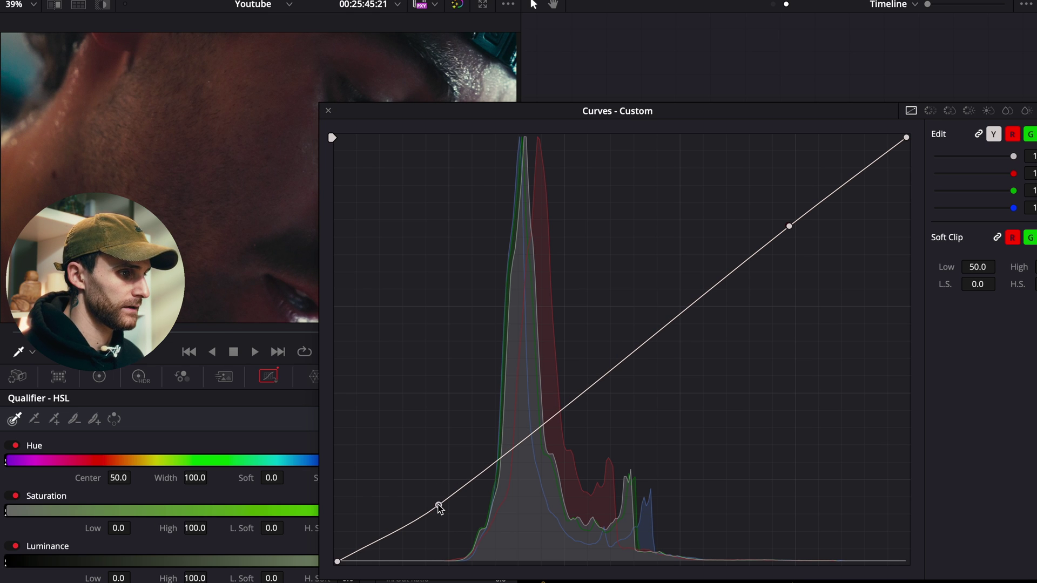
{"action": "left_click", "coordinate": [439, 506]}
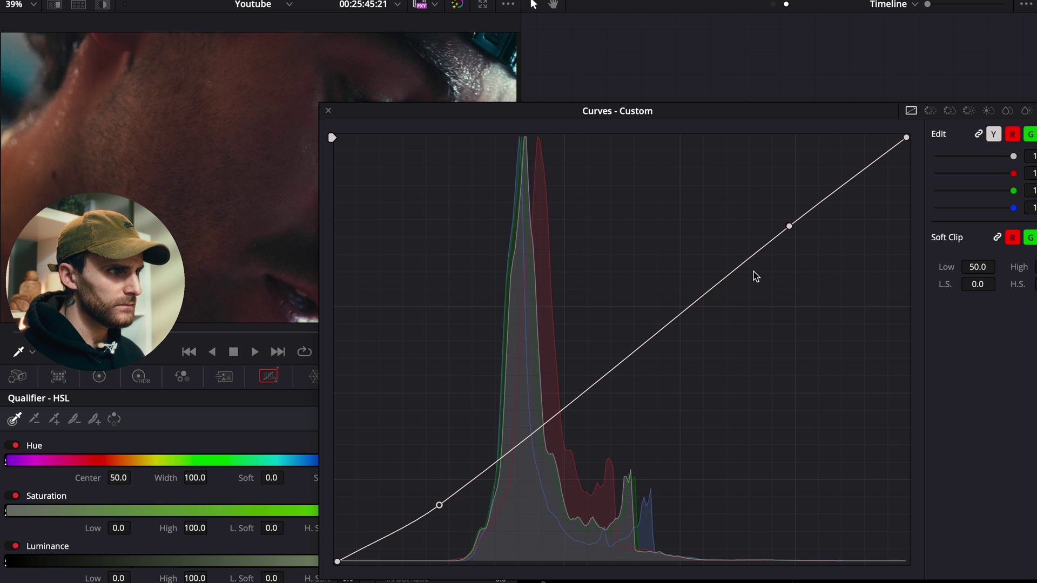
{"action": "left_click_drag", "start_coordinate": [790, 226], "coordinate": [795, 183]}
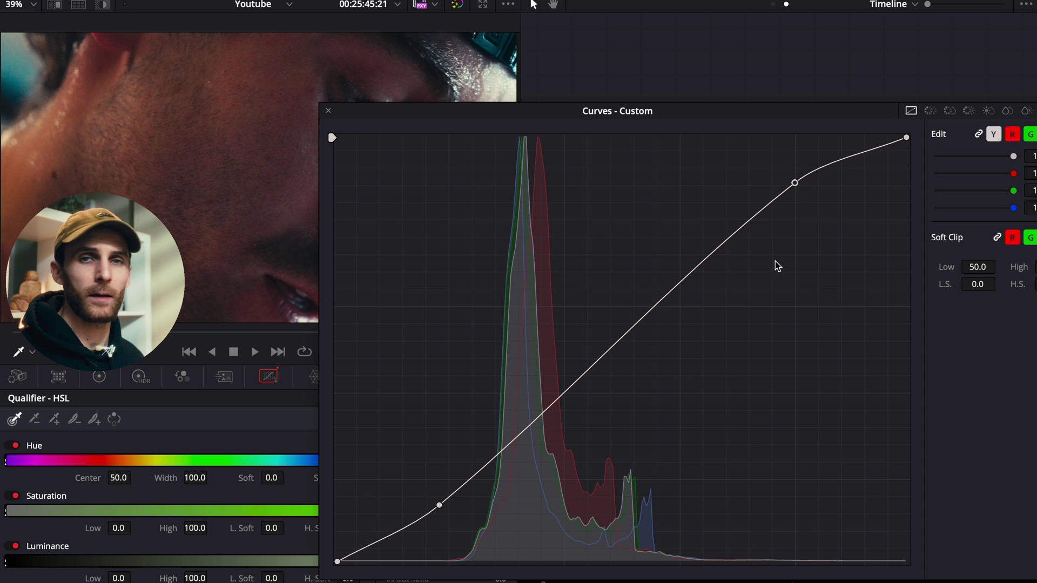
Soften the contrast curve's extremes by lifting its black endpoint and lowering its white endpoint.
{"action": "left_click_drag", "start_coordinate": [772, 112], "coordinate": [871, 92]}
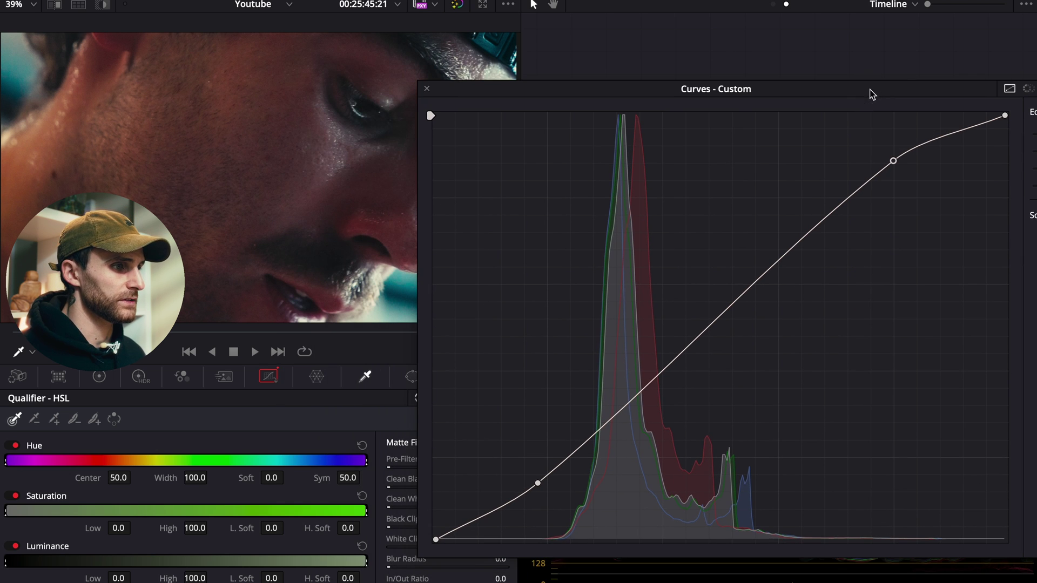
{"action": "left_click", "coordinate": [436, 540]}
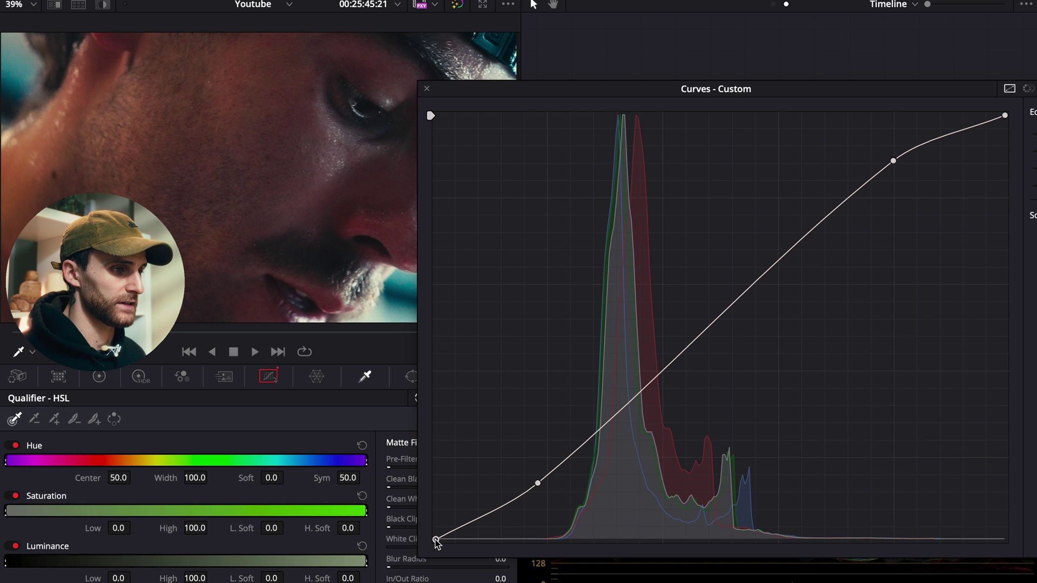
{"action": "left_click_drag", "start_coordinate": [436, 540], "coordinate": [436, 525]}
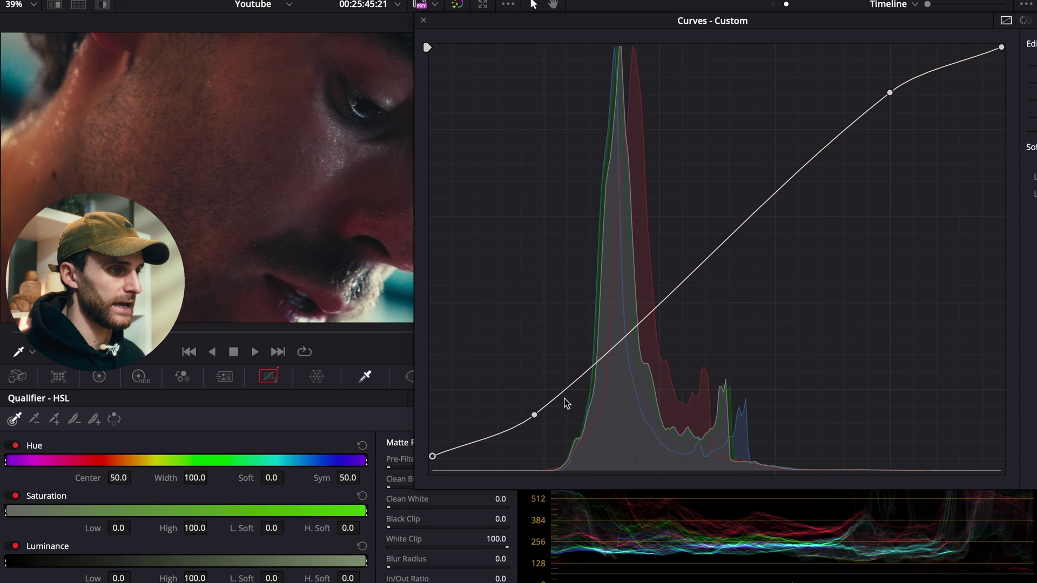
{"action": "left_click_drag", "start_coordinate": [533, 417], "coordinate": [533, 417]}
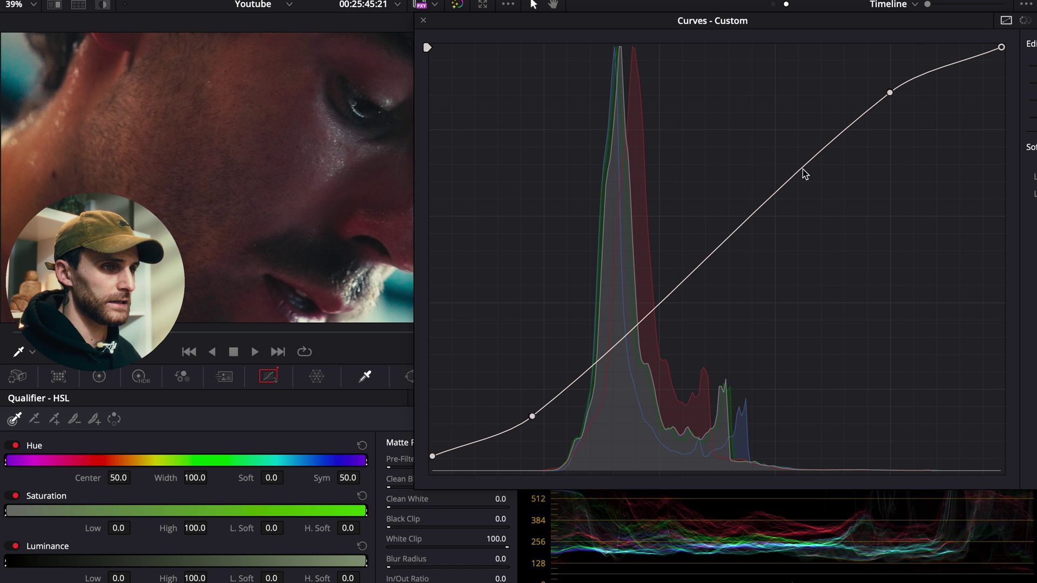
{"action": "left_click_drag", "start_coordinate": [1006, 48], "coordinate": [1005, 75]}
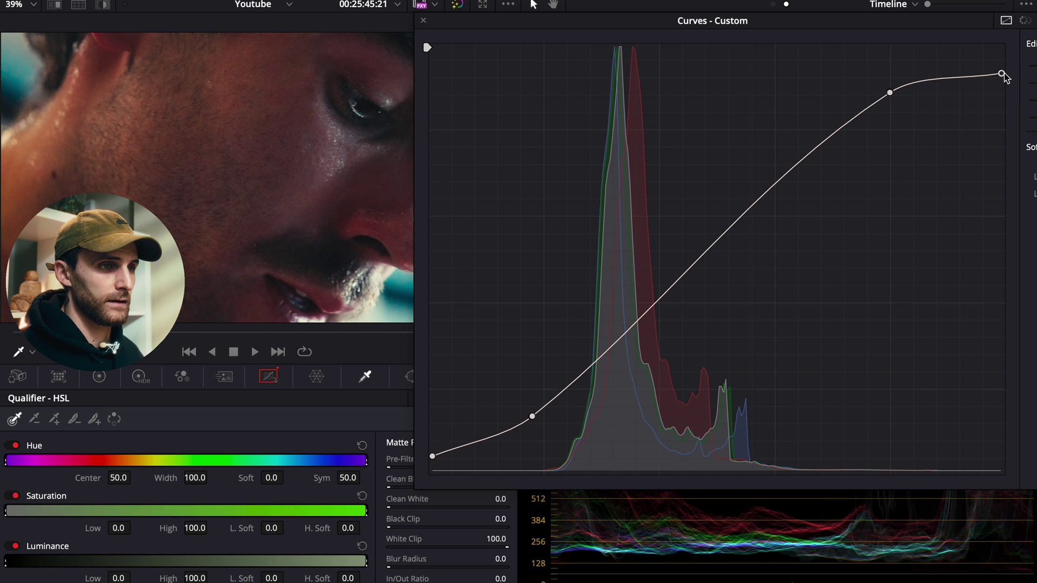
Turn on Editable Splines, adjust the handles of the shadow and highlight points to straighten the curve's midsection, and close the enlarged curves.
{"action": "left_click_drag", "start_coordinate": [936, 23], "coordinate": [821, 17]}
{"action": "left_click", "coordinate": [1018, 18]}
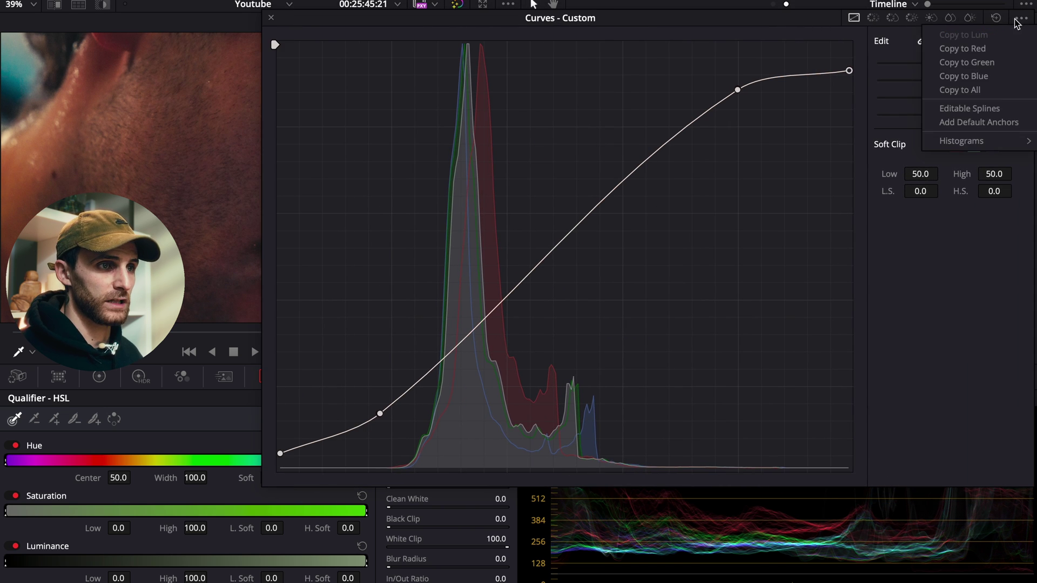
{"action": "left_click", "coordinate": [991, 108]}
{"action": "left_click_drag", "start_coordinate": [812, 77], "coordinate": [814, 72]}
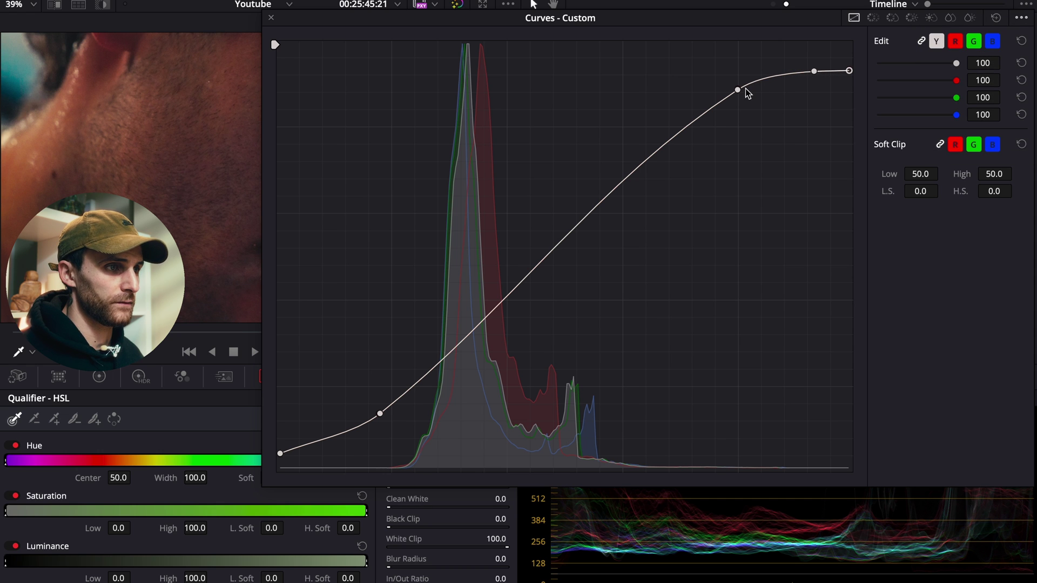
{"action": "left_click_drag", "start_coordinate": [739, 91], "coordinate": [610, 201]}
{"action": "left_click_drag", "start_coordinate": [381, 413], "coordinate": [504, 301]}
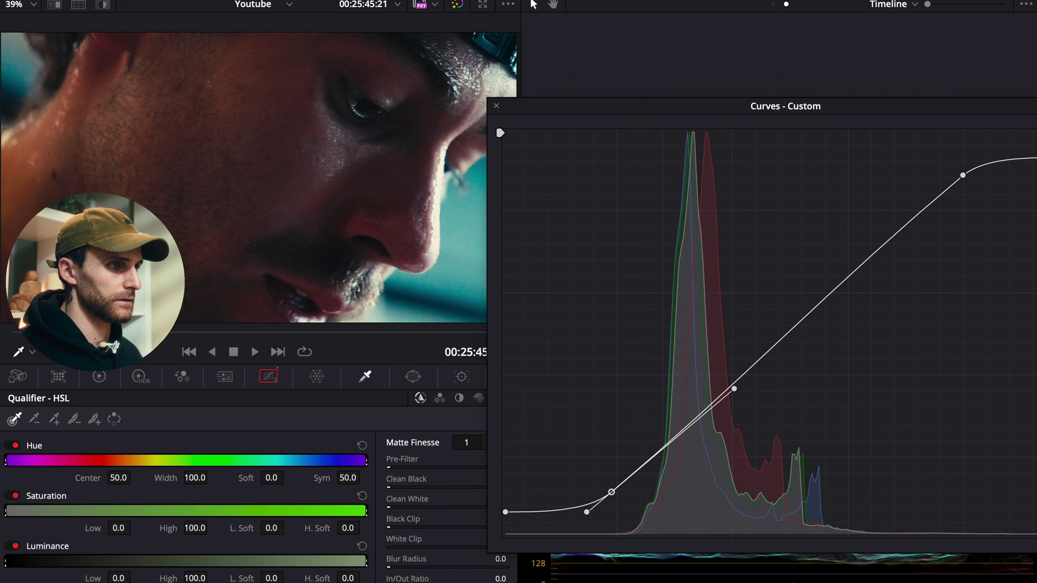
{"action": "left_click", "coordinate": [497, 106]}
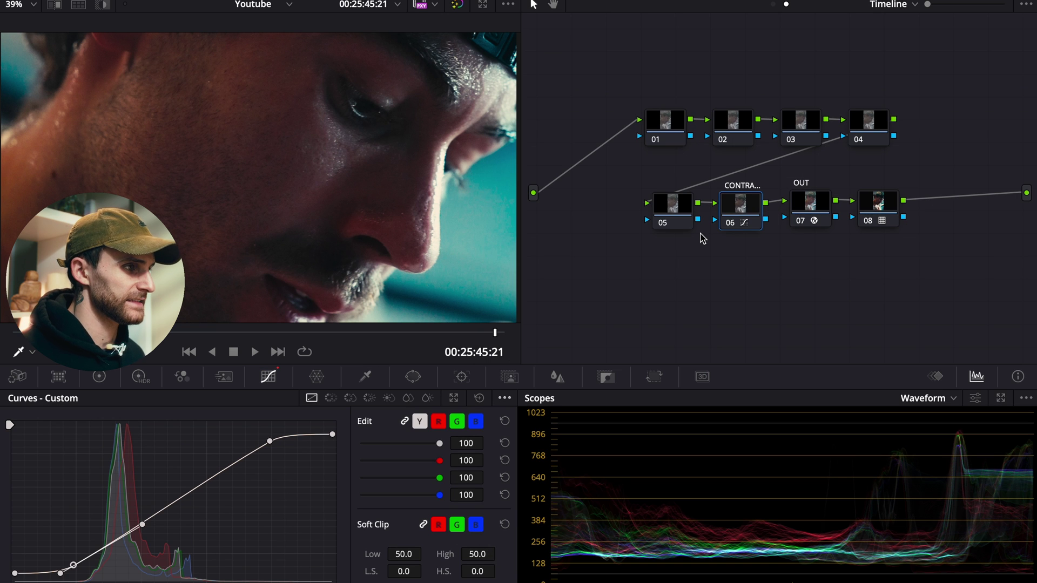
Toggle the CONTRAST node off and on to compare the image with and without its curve.
{"action": "key", "text": "ctrl+d"}
{"action": "key", "text": "ctrl+d"}
{"action": "key", "text": "ctrl+d"}
{"action": "key", "text": "ctrl+d"}
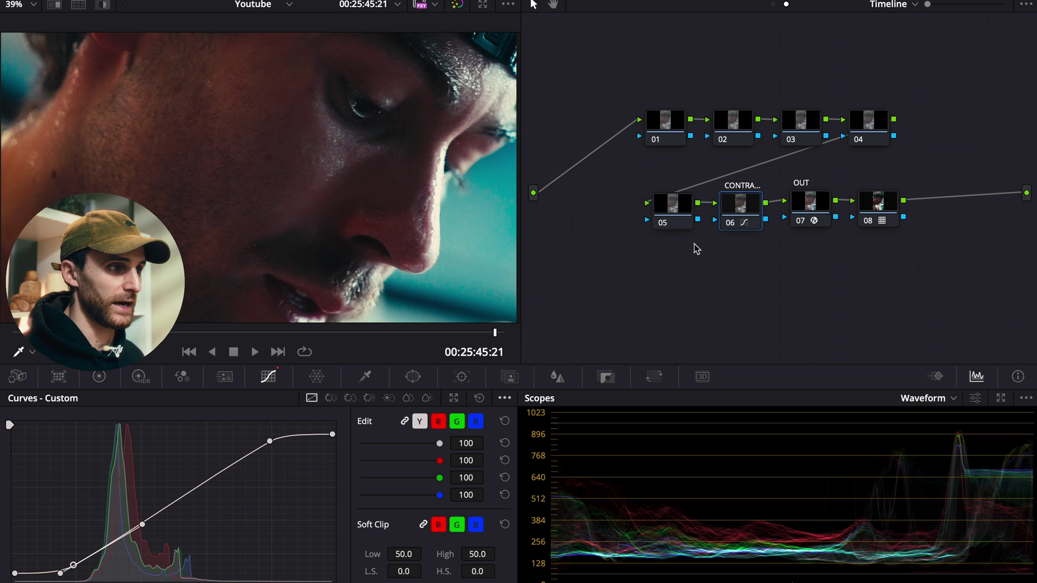
{"action": "key", "text": "ctrl+d"}
{"action": "key", "text": "ctrl+d"}
Label node 05 as SPLIT TONE.
{"action": "left_click", "coordinate": [676, 210]}
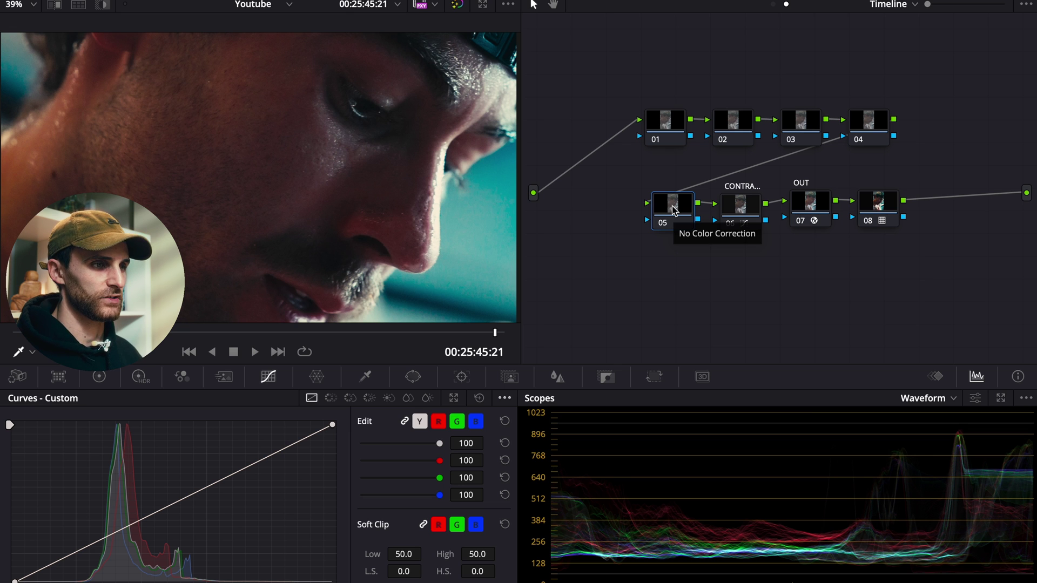
{"action": "right_click", "coordinate": [674, 210]}
{"action": "left_click", "coordinate": [688, 239]}
{"action": "type", "text": "S"}
{"action": "key", "text": "Caps_Lock"}
{"action": "type", "text": "PLIT"}
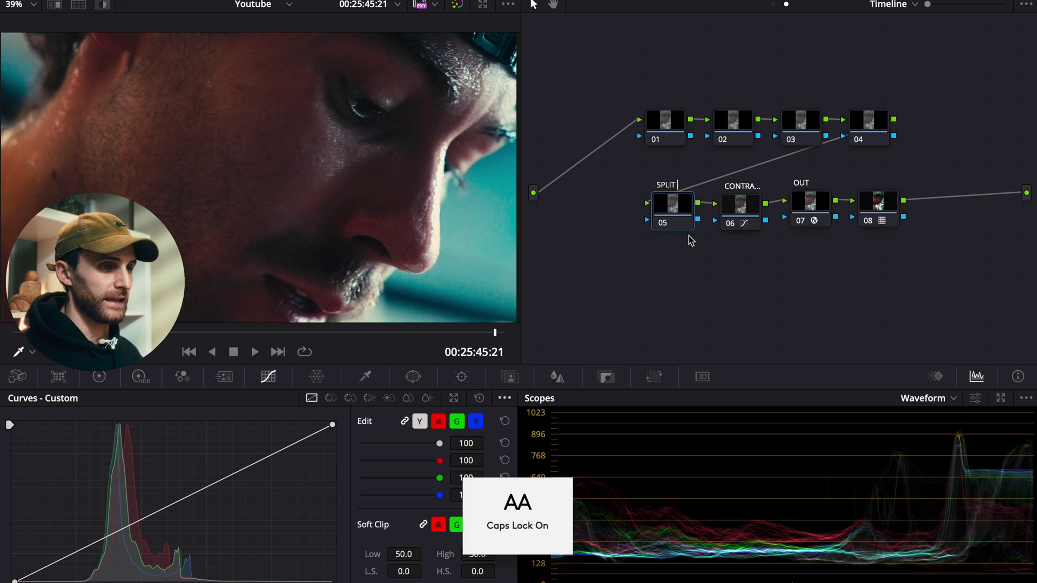
{"action": "key", "text": "Return"}
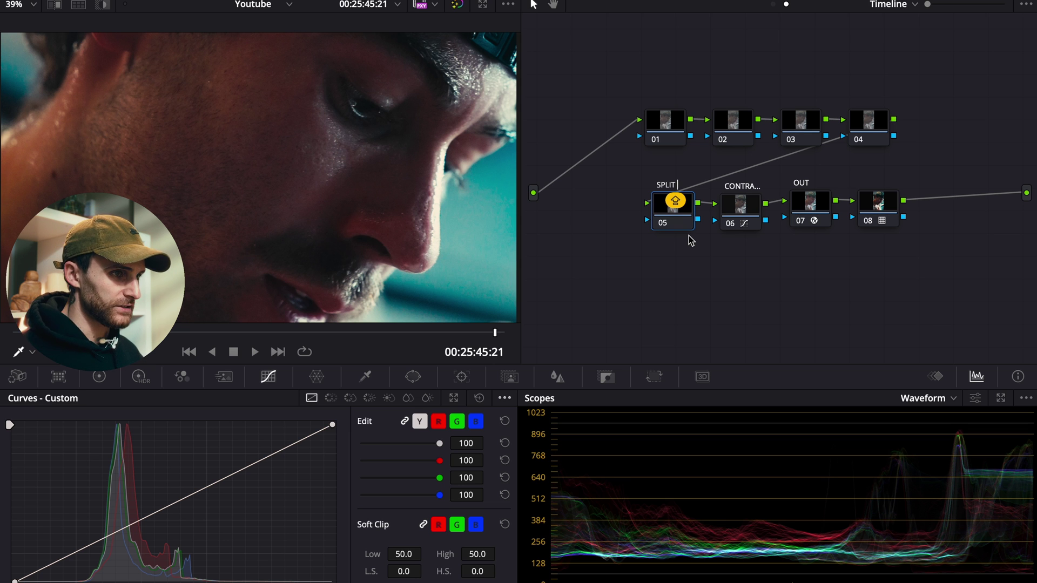
{"action": "type", "text": "TONE"}
{"action": "key", "text": "Return"}
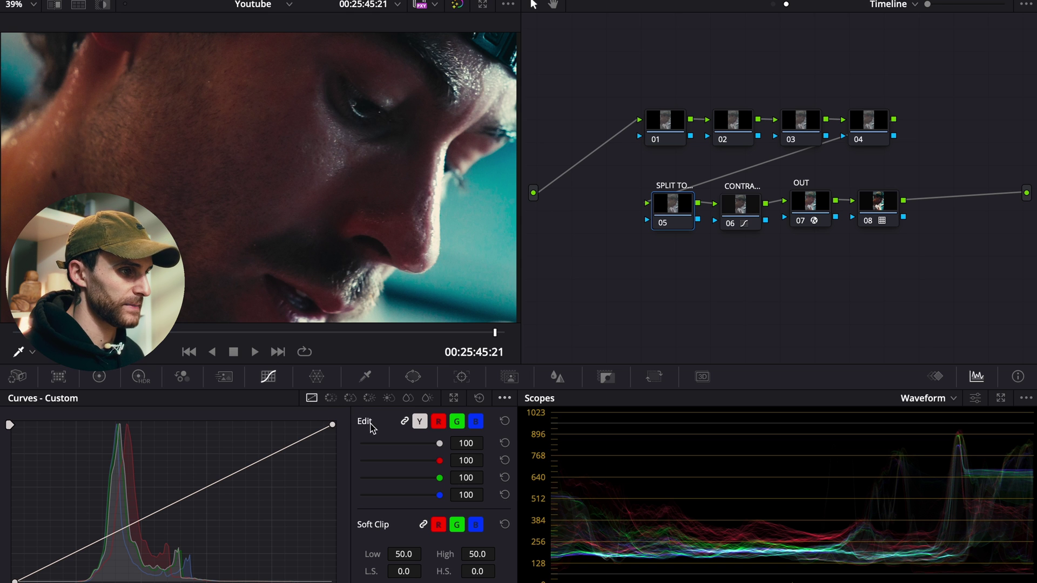
Open the enlarged custom curves for the SPLIT TONE node, unlink the channels and isolate the blue channel.
{"action": "left_click", "coordinate": [454, 399]}
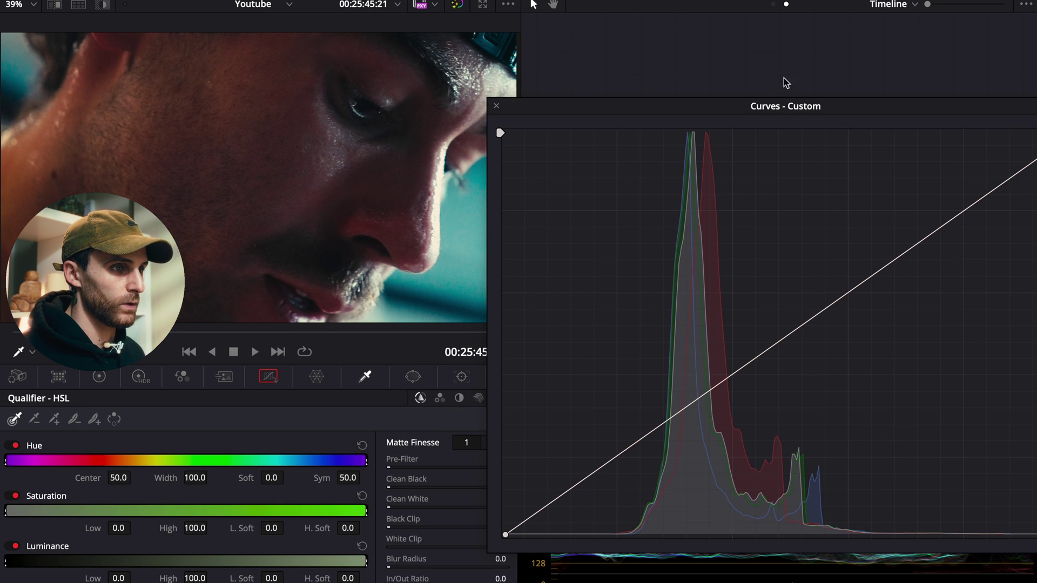
{"action": "left_click_drag", "start_coordinate": [821, 108], "coordinate": [446, 191]}
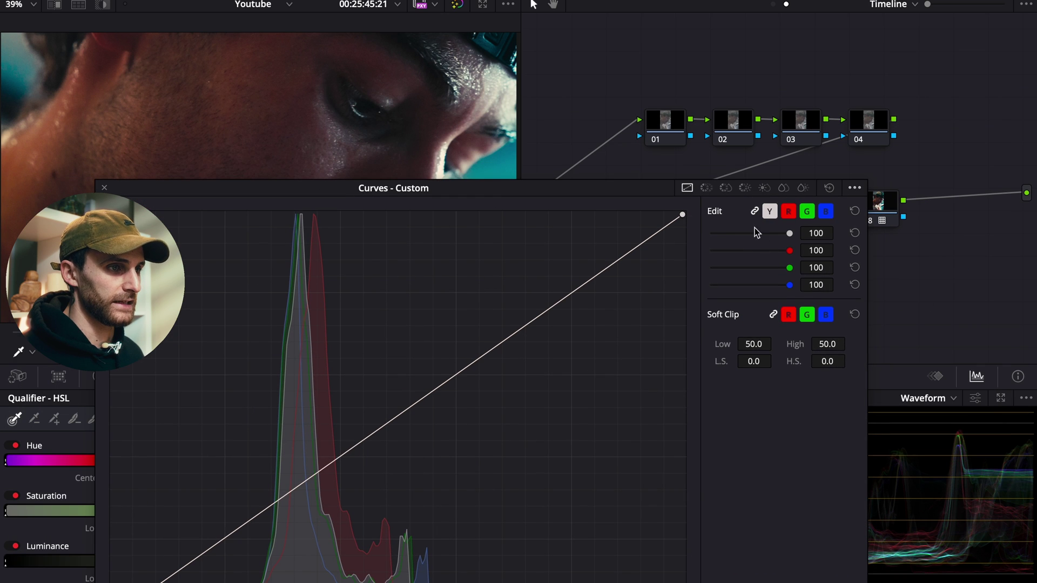
{"action": "left_click_drag", "start_coordinate": [628, 196], "coordinate": [646, 161]}
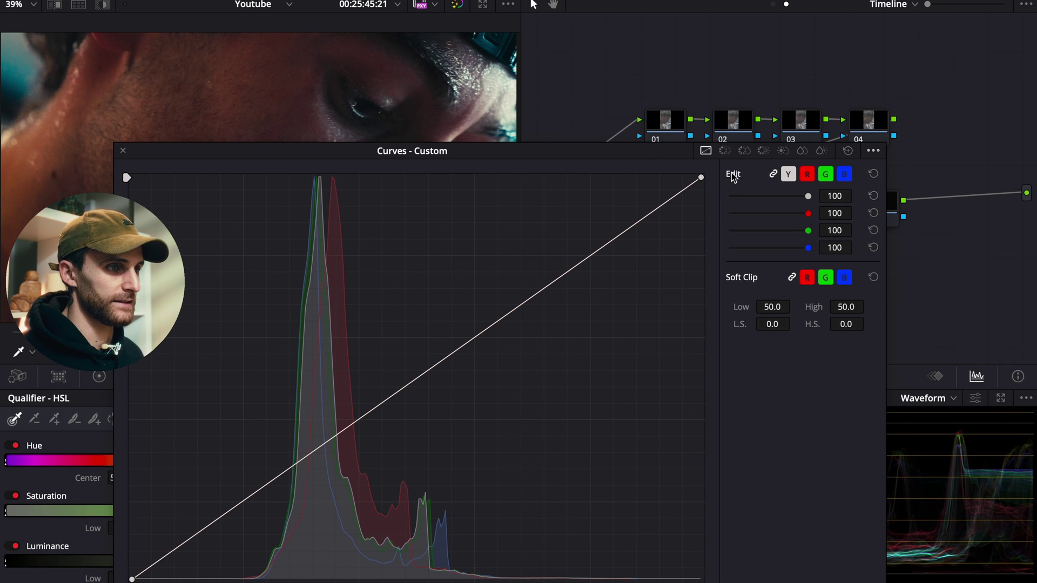
{"action": "left_click", "coordinate": [774, 175]}
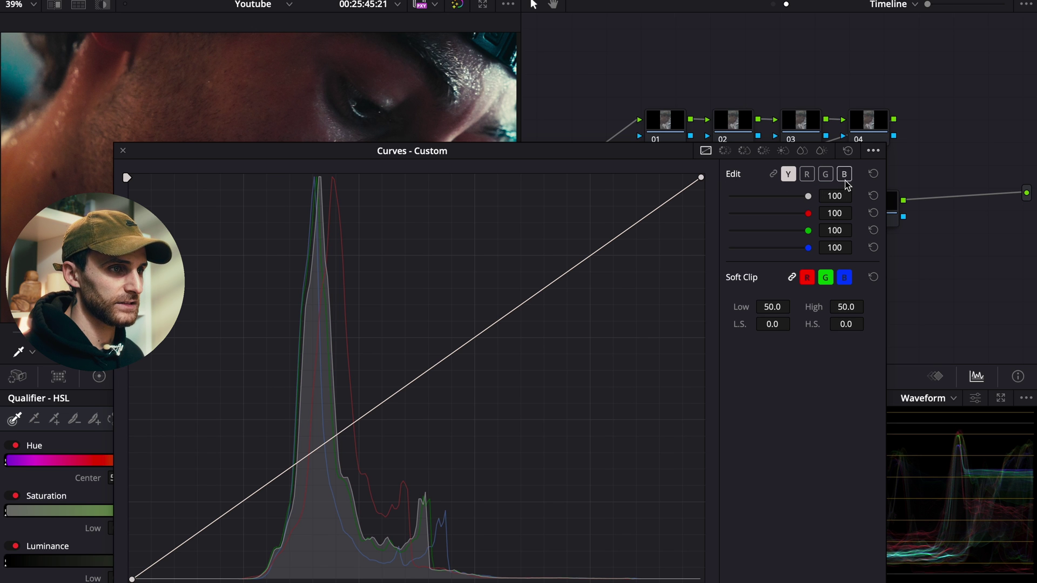
{"action": "left_click", "coordinate": [844, 174]}
{"action": "left_click_drag", "start_coordinate": [588, 162], "coordinate": [718, 102]}
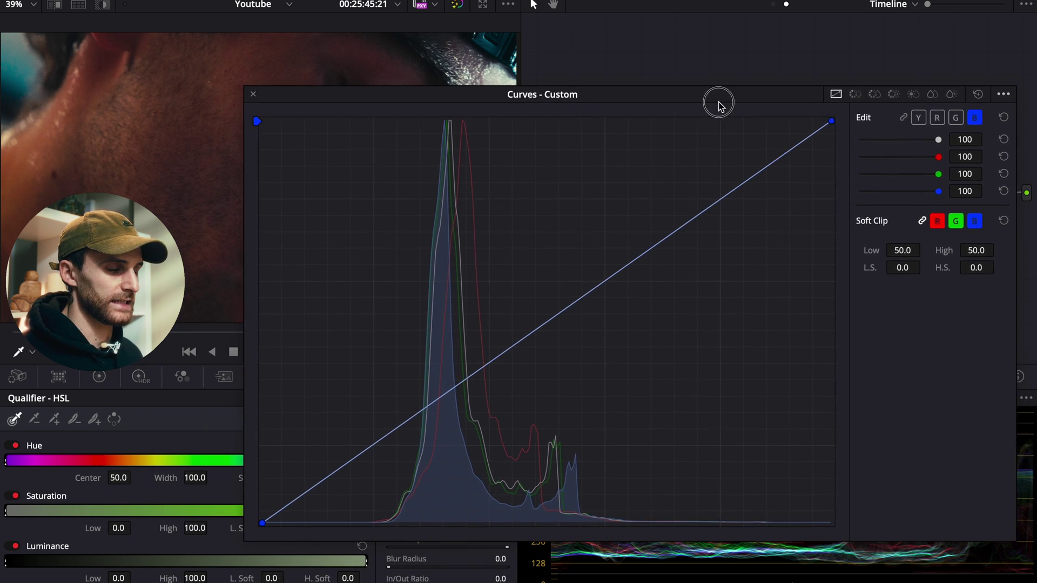
Raise the blue curve in the shadows and anchor it back on the diagonal just above them.
{"action": "left_click", "coordinate": [374, 447]}
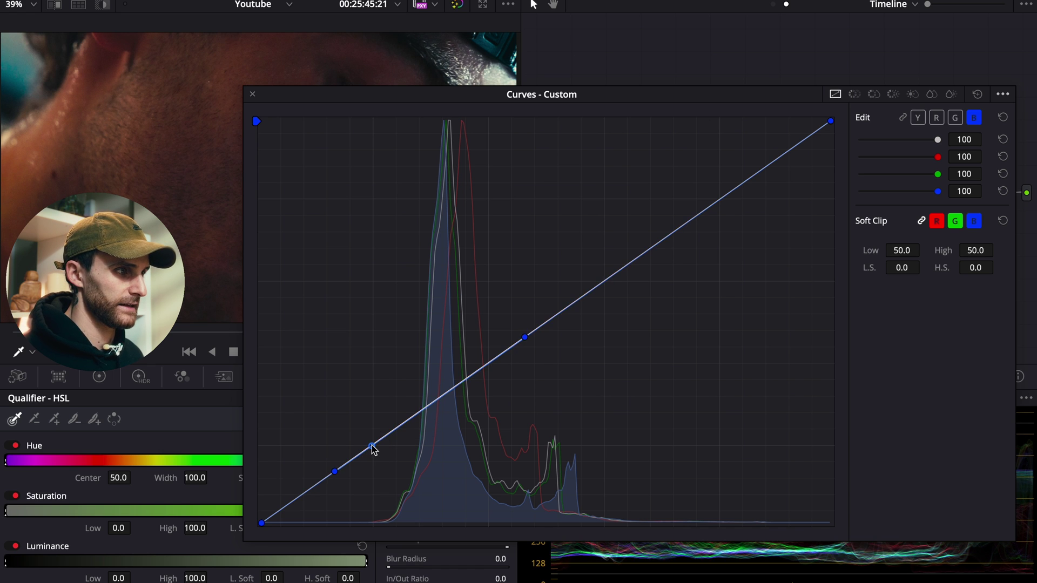
{"action": "left_click_drag", "start_coordinate": [374, 449], "coordinate": [367, 438]}
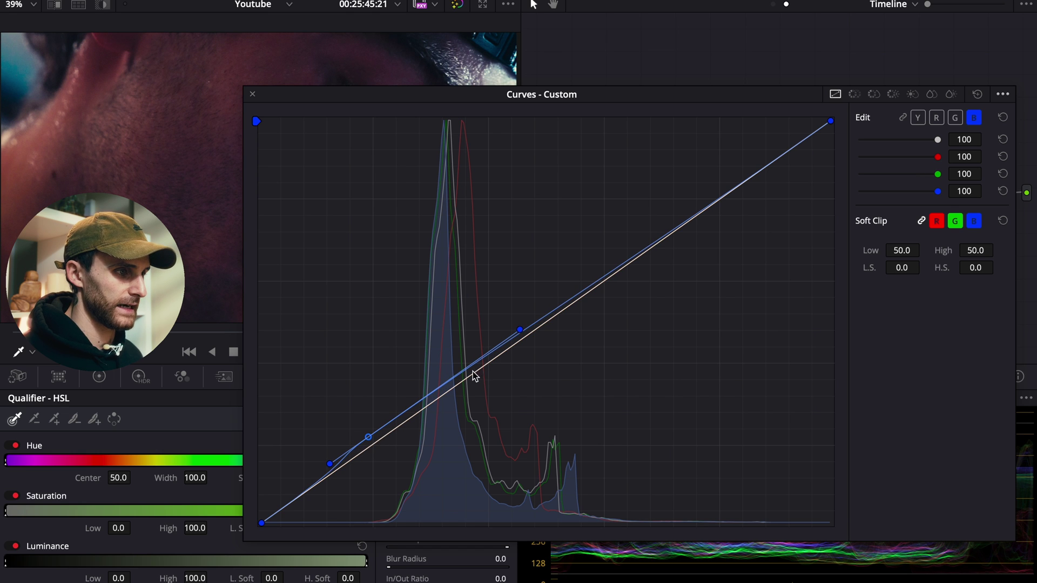
{"action": "left_click", "coordinate": [431, 396]}
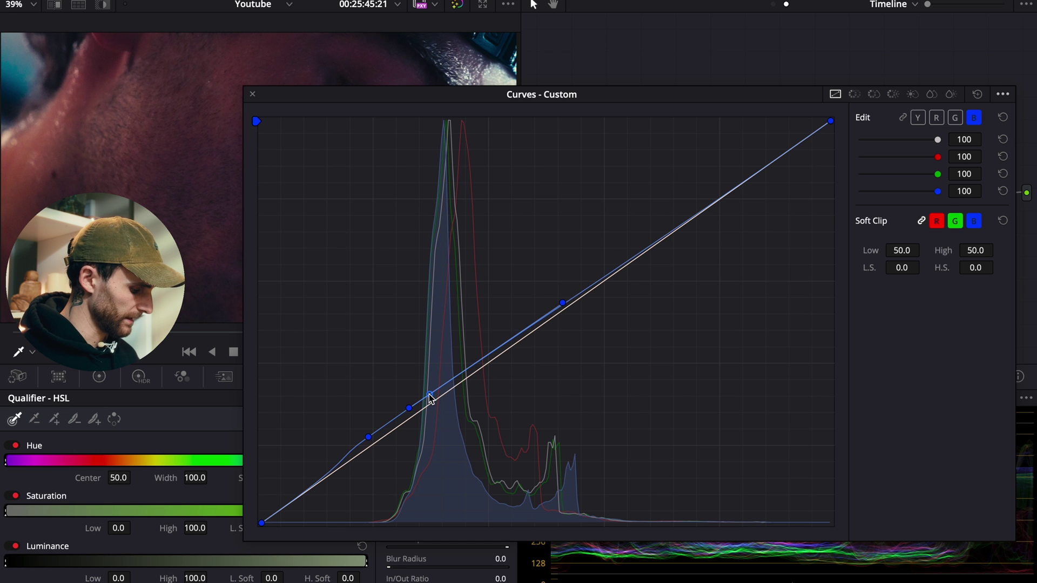
{"action": "left_click_drag", "start_coordinate": [431, 398], "coordinate": [406, 404]}
{"action": "left_click_drag", "start_coordinate": [652, 350], "coordinate": [652, 349]}
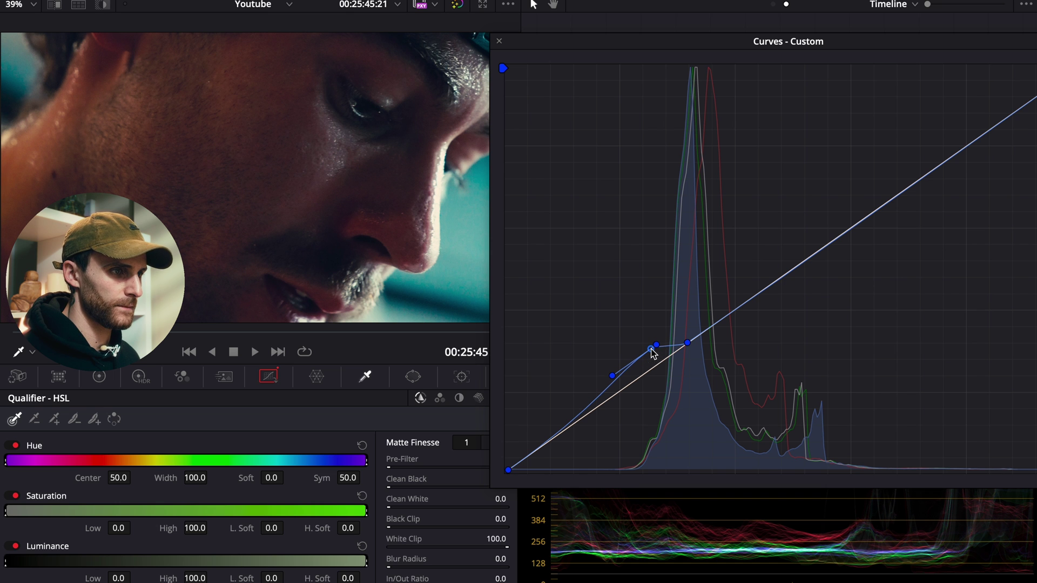
Raise the green curve slightly in the shadows, less than the blue one, and anchor it back on the diagonal just above.
{"action": "left_click_drag", "start_coordinate": [867, 43], "coordinate": [610, 62]}
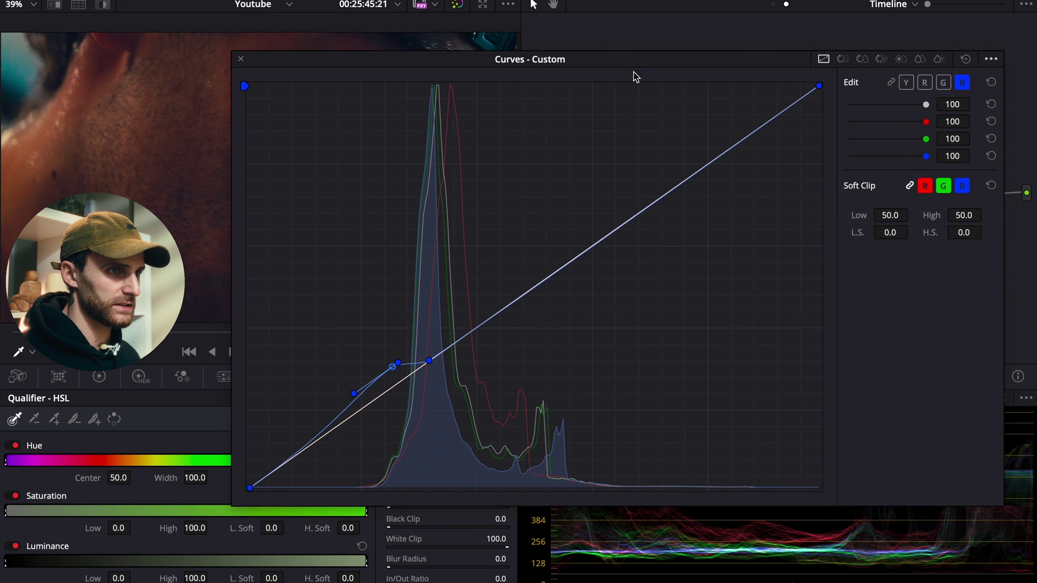
{"action": "left_click", "coordinate": [945, 83]}
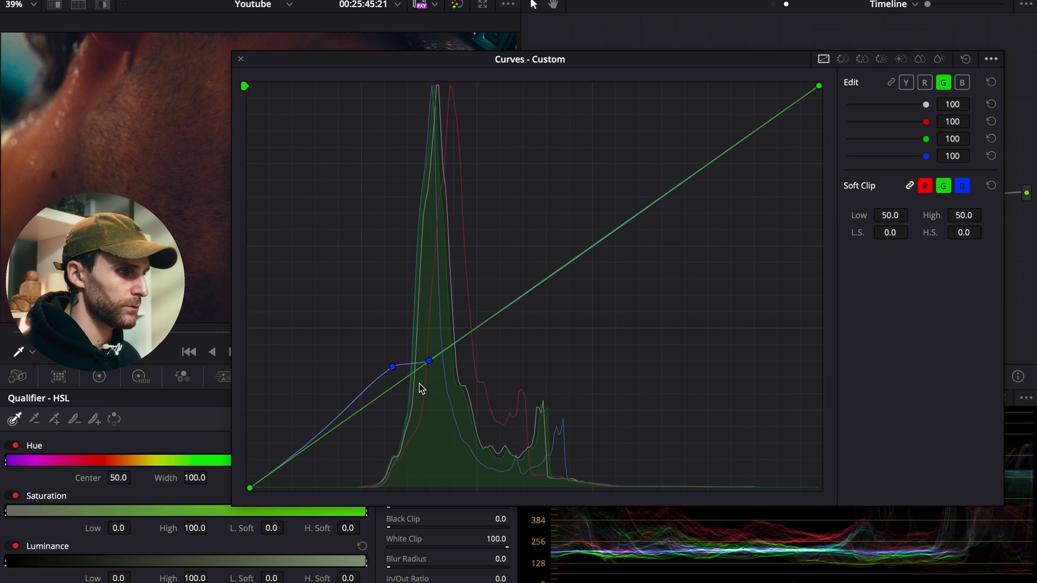
{"action": "left_click", "coordinate": [400, 377]}
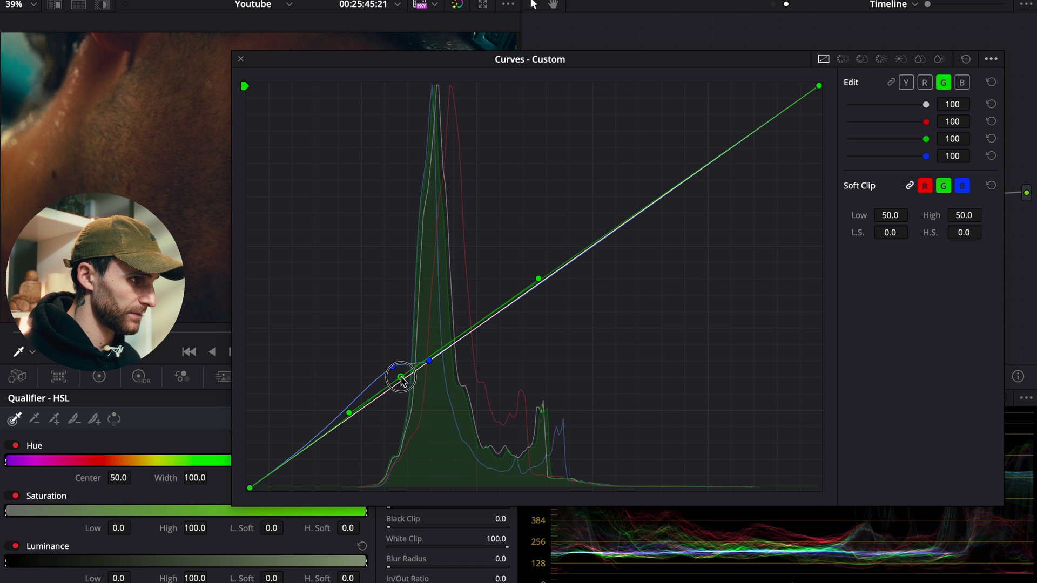
{"action": "left_click", "coordinate": [431, 359]}
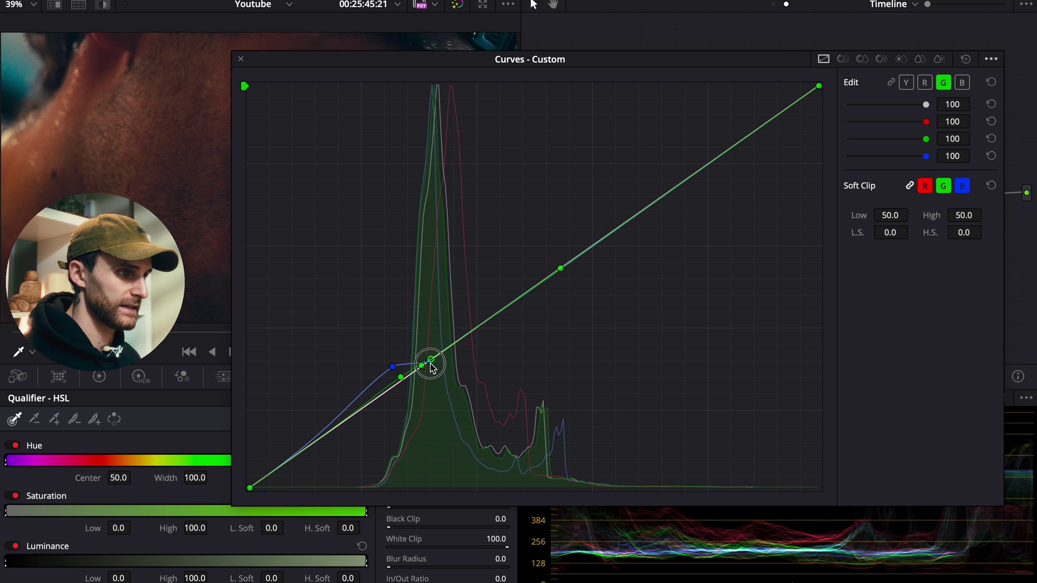
{"action": "left_click_drag", "start_coordinate": [432, 369], "coordinate": [430, 371]}
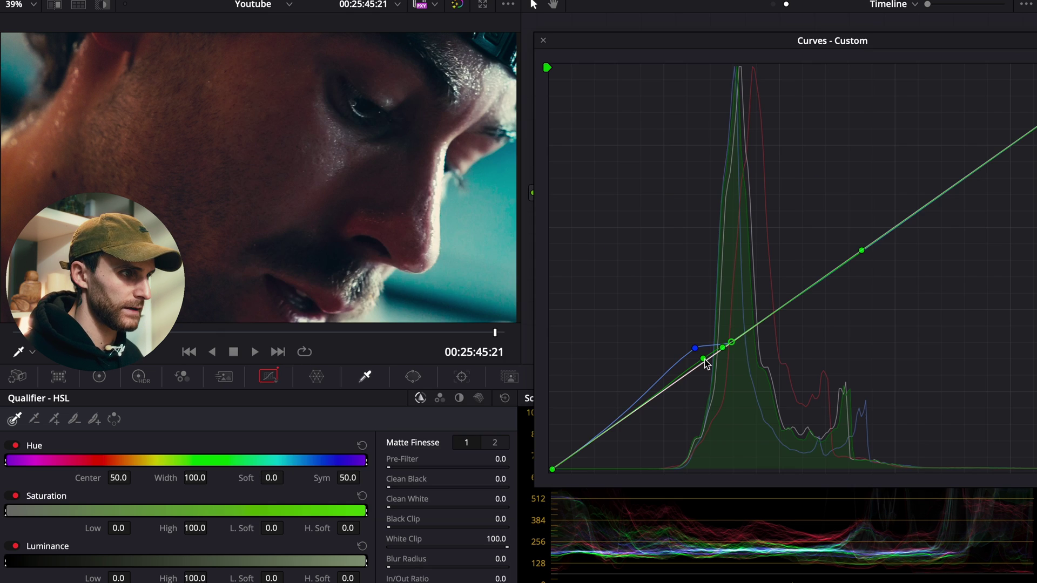
{"action": "left_click", "coordinate": [704, 359]}
{"action": "left_click_drag", "start_coordinate": [700, 362], "coordinate": [699, 362]}
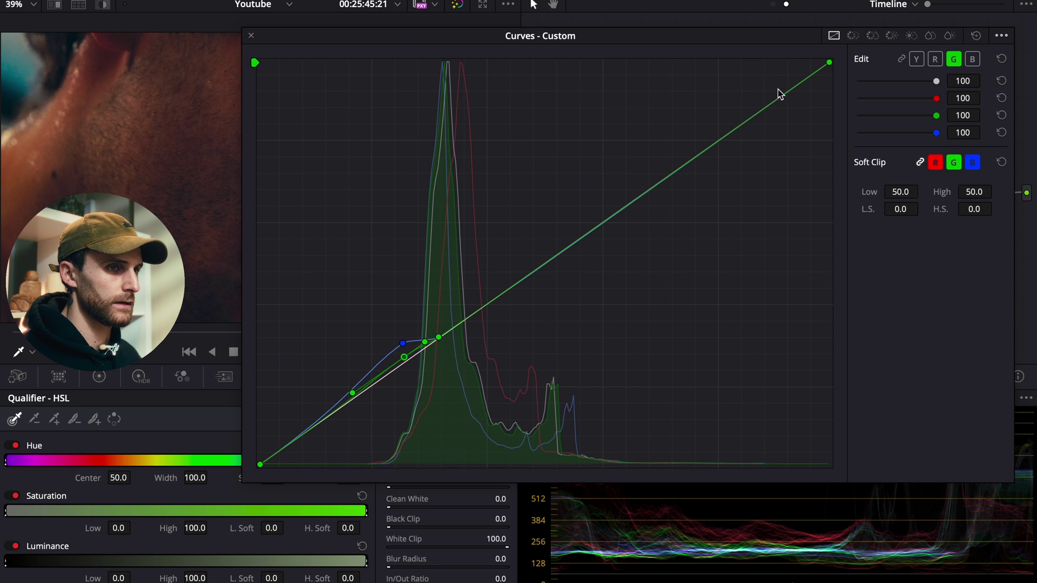
Lift the red curve slightly in the midtones, anchor its lower part on the diagonal, and close the enlarged curves window.
{"action": "left_click", "coordinate": [936, 59]}
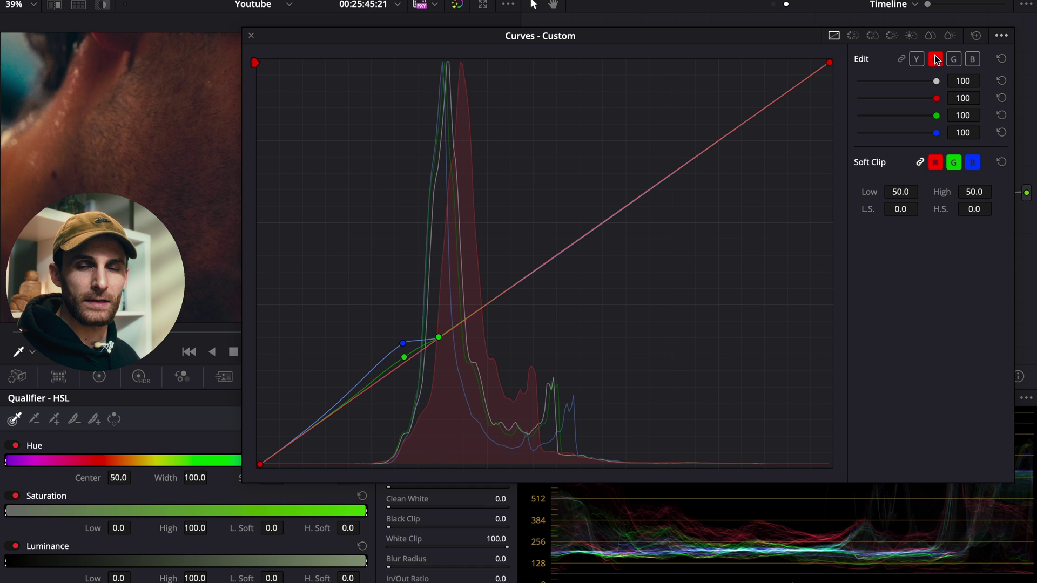
{"action": "left_click", "coordinate": [545, 263]}
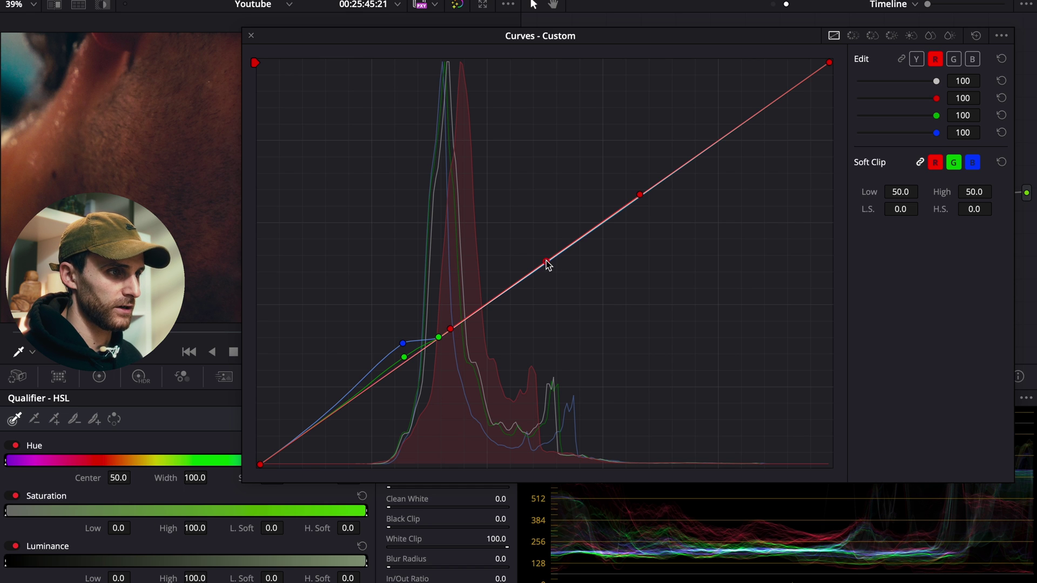
{"action": "left_click_drag", "start_coordinate": [546, 263], "coordinate": [545, 260]}
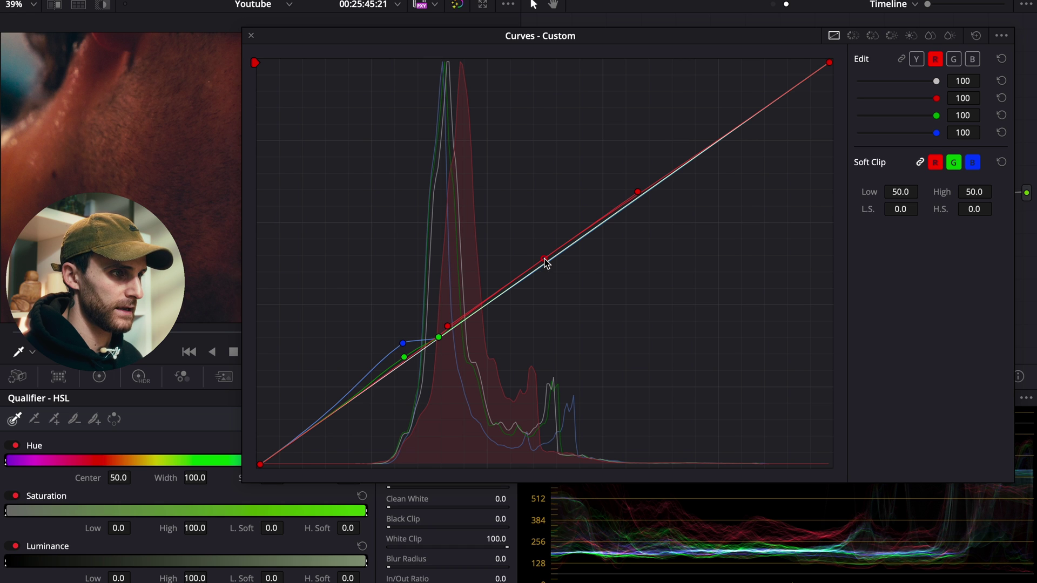
{"action": "left_click", "coordinate": [477, 309]}
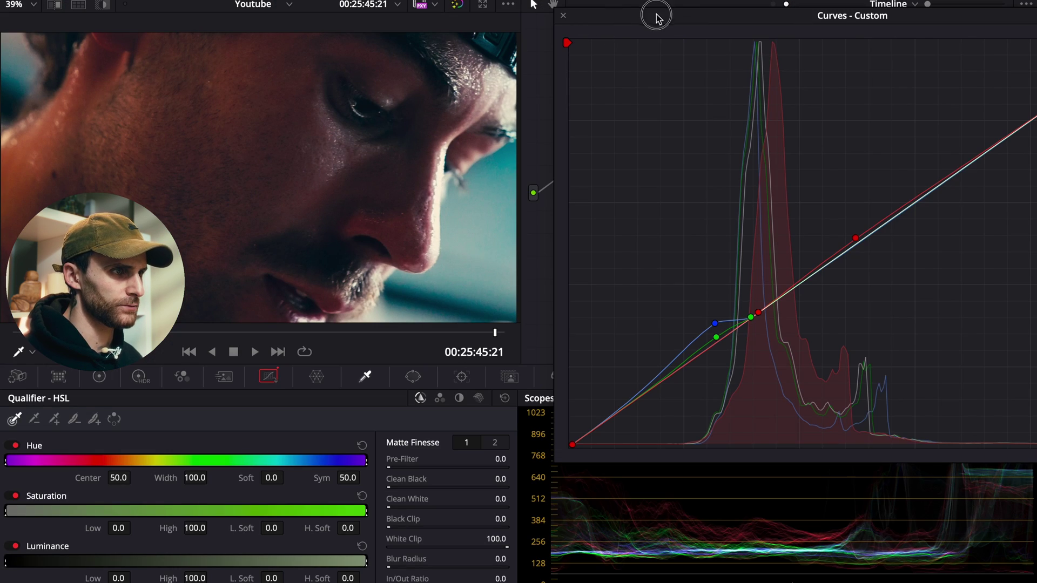
{"action": "left_click_drag", "start_coordinate": [859, 7], "coordinate": [854, 22]}
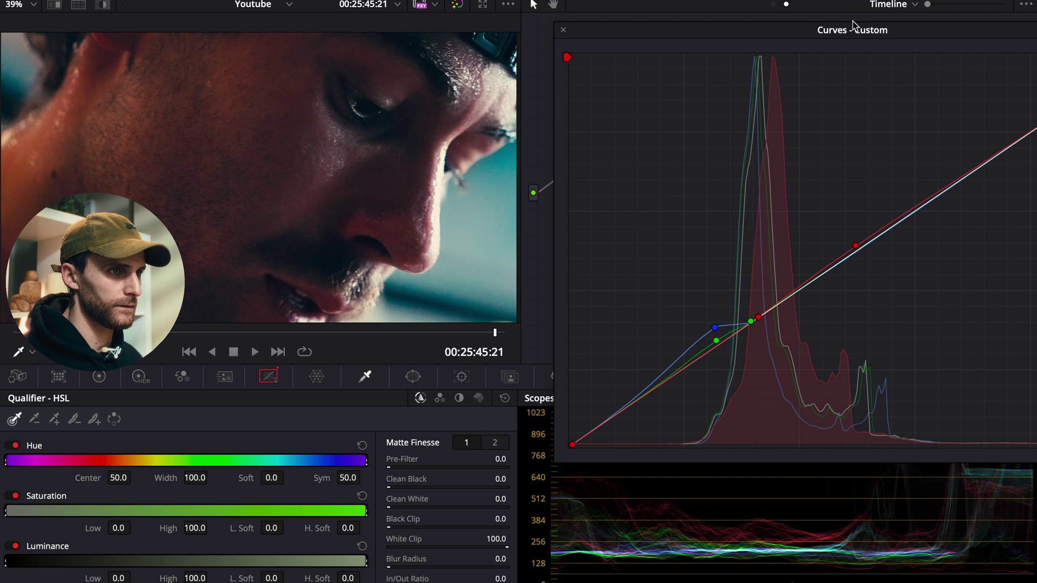
{"action": "left_click", "coordinate": [563, 30]}
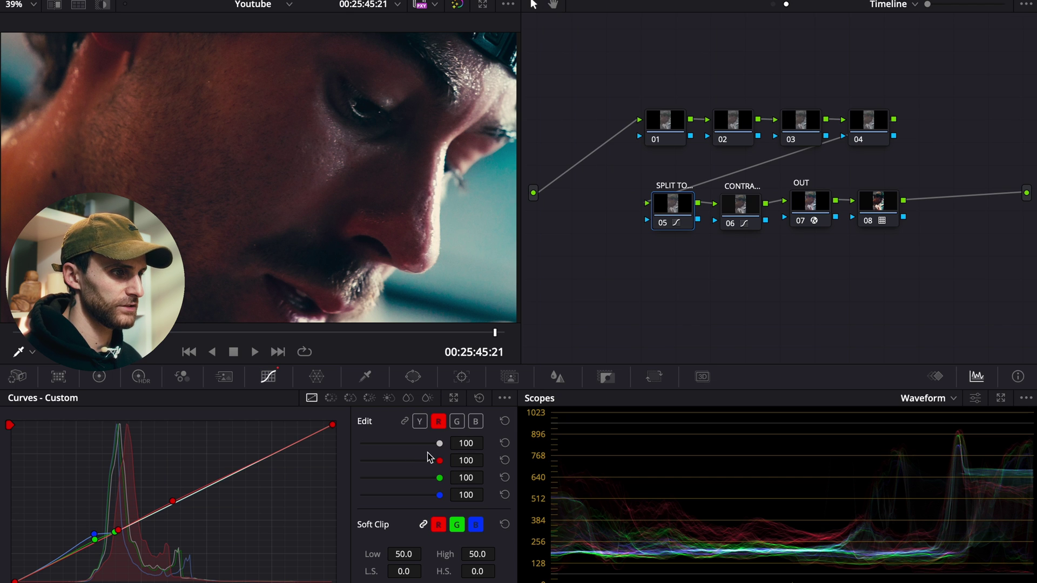
Reduce the red curve's intensity to 77 on the SPLIT TONE node and check the image full screen.
{"action": "left_click_drag", "start_coordinate": [440, 460], "coordinate": [422, 462]}
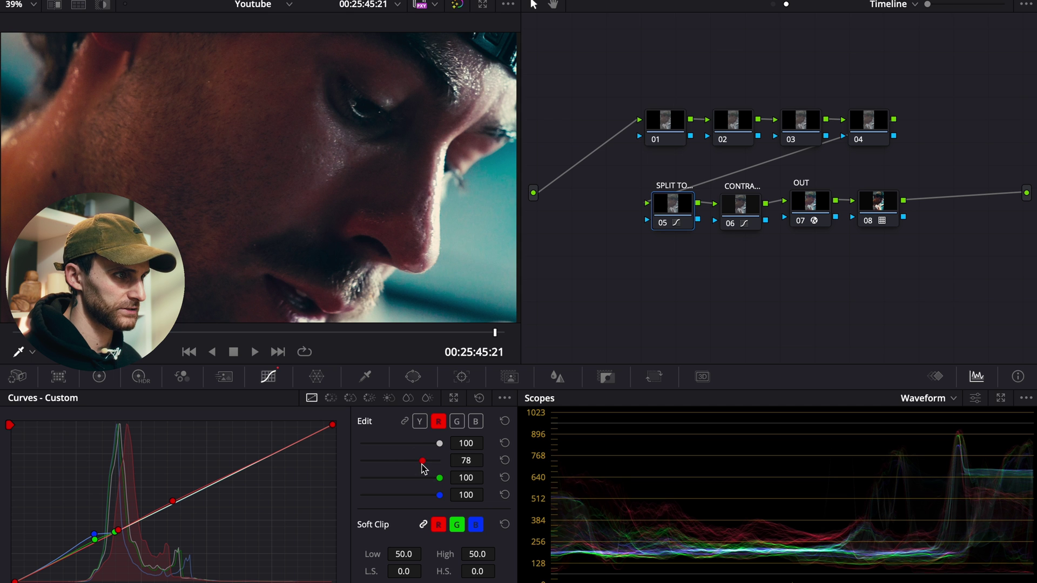
{"action": "key", "text": "super+f"}
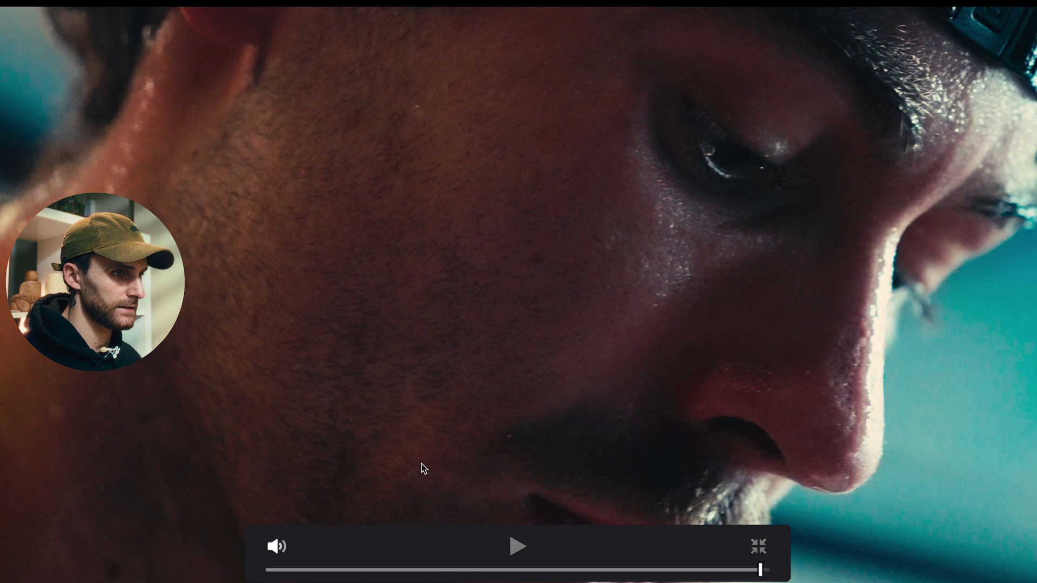
{"action": "key", "text": "super+f"}
{"action": "left_click", "coordinate": [173, 501]}
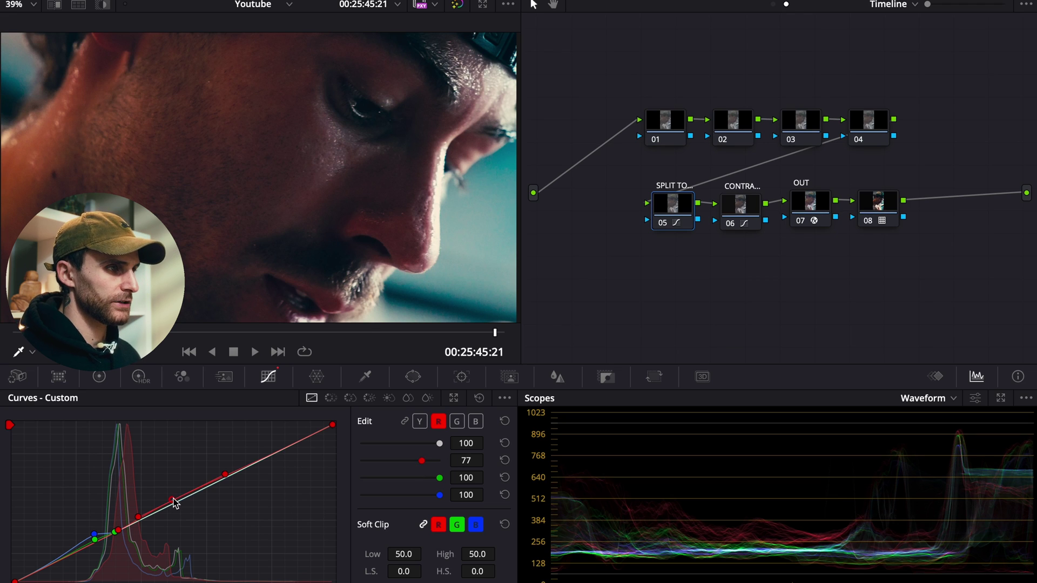
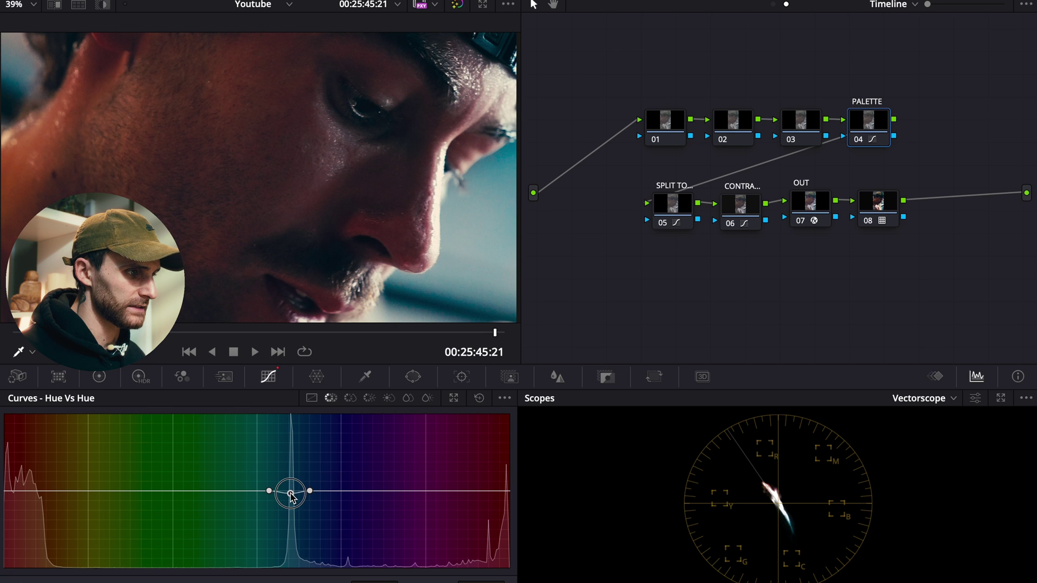
Shift the teal hue slightly down on the PALETTE node's Hue Vs Hue curve and keep the orange skin hue on the baseline.
{"action": "left_click_drag", "start_coordinate": [291, 494], "coordinate": [290, 494]}
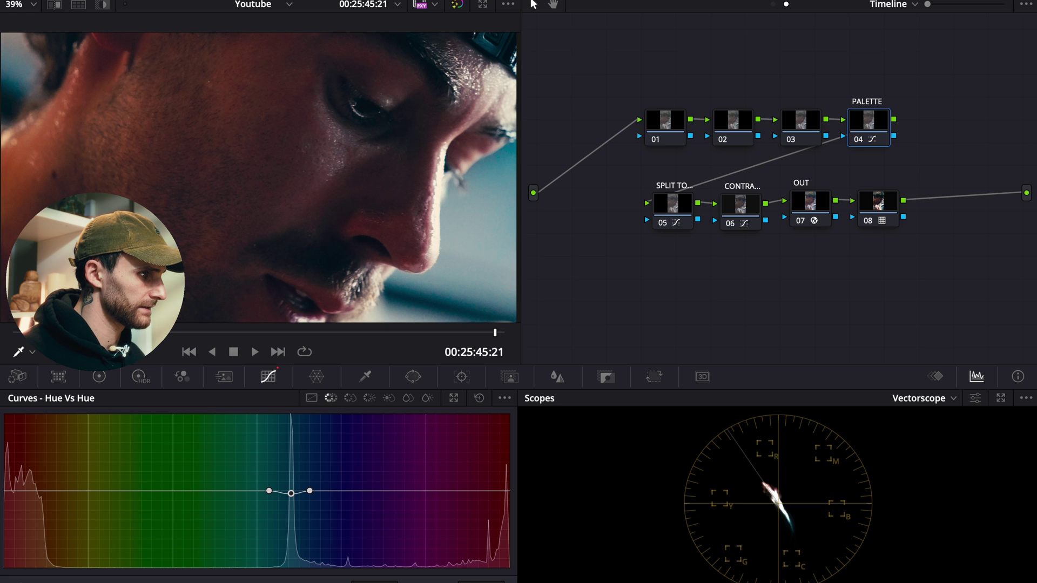
{"action": "left_click", "coordinate": [39, 492]}
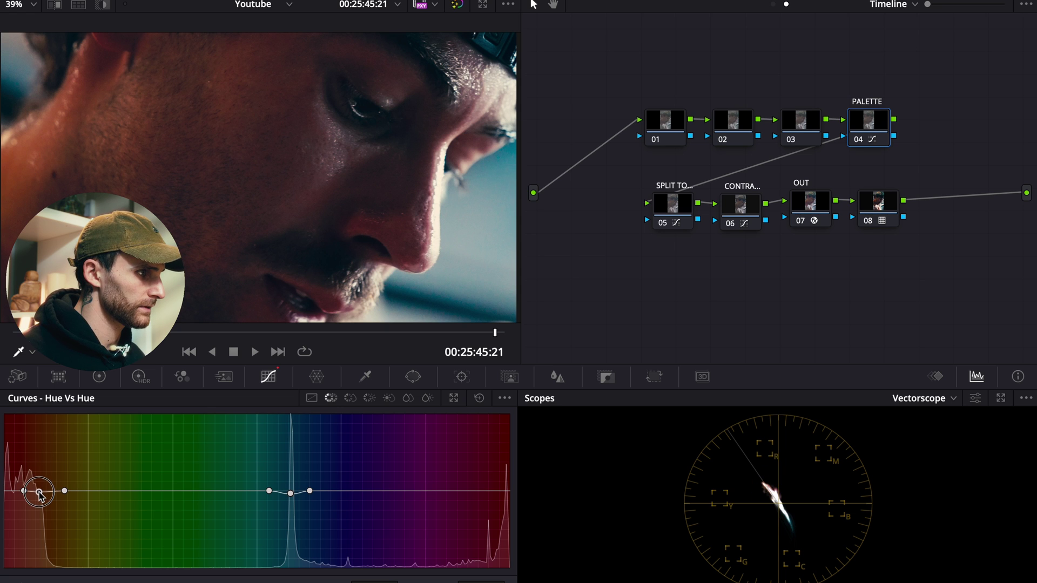
{"action": "left_click_drag", "start_coordinate": [41, 496], "coordinate": [38, 493]}
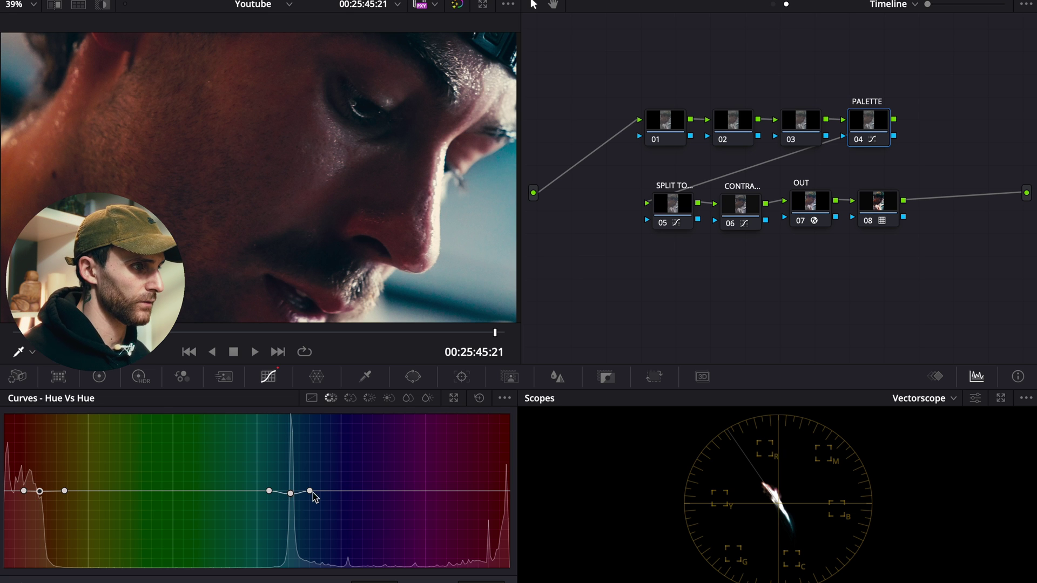
Anchor both sides of the teal range on the Hue Vs Sat curve and lower the saturation between with two points.
{"action": "left_click", "coordinate": [350, 398]}
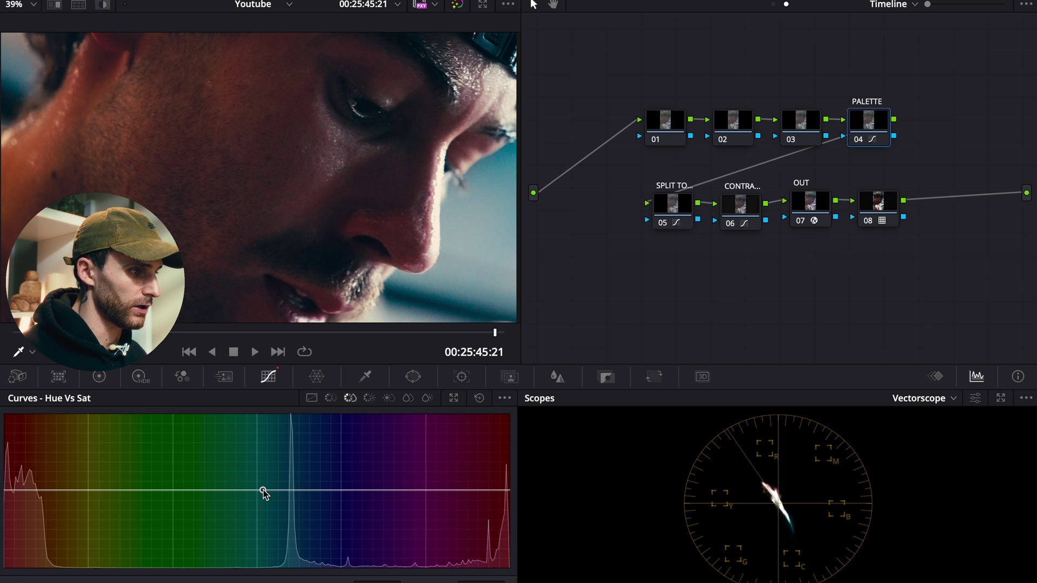
{"action": "left_click", "coordinate": [324, 490]}
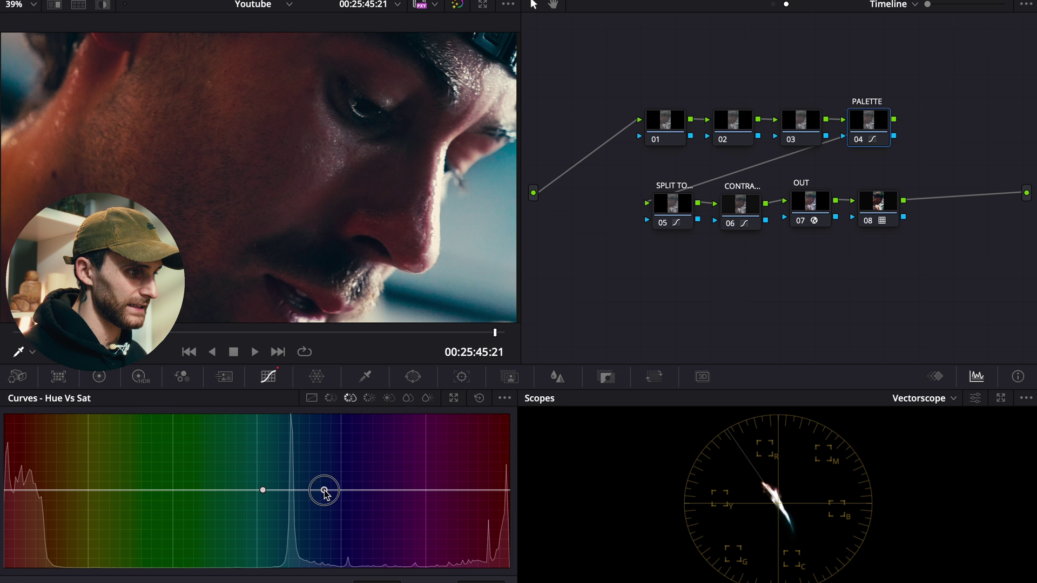
{"action": "left_click", "coordinate": [291, 491]}
{"action": "left_click_drag", "start_coordinate": [292, 493], "coordinate": [285, 508]}
{"action": "left_click", "coordinate": [301, 509]}
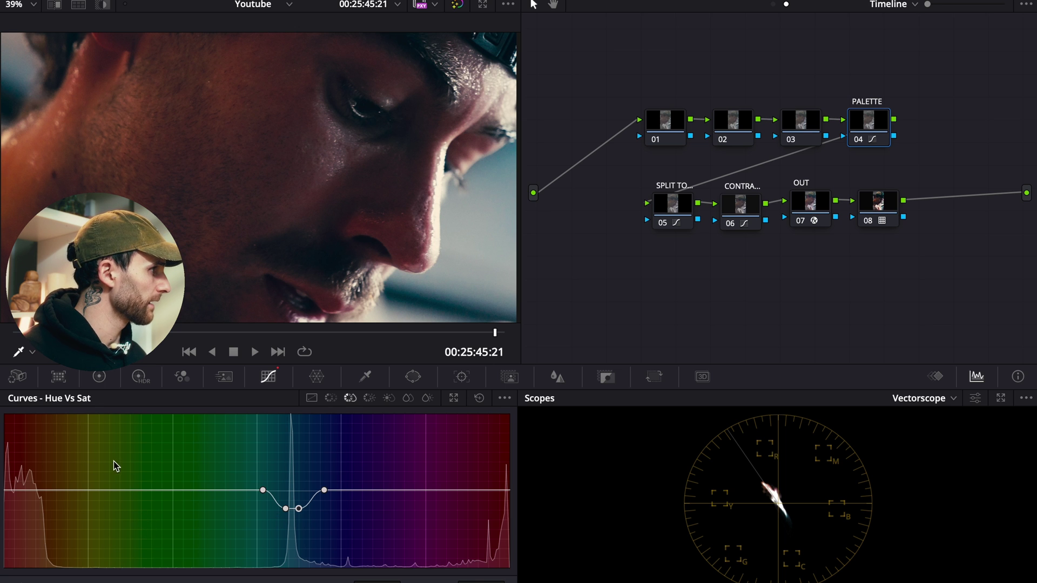
Lower the orange skin saturation between two anchors on the Hue Vs Sat curve and ease the teal dip back towards the baseline.
{"action": "left_click", "coordinate": [56, 490]}
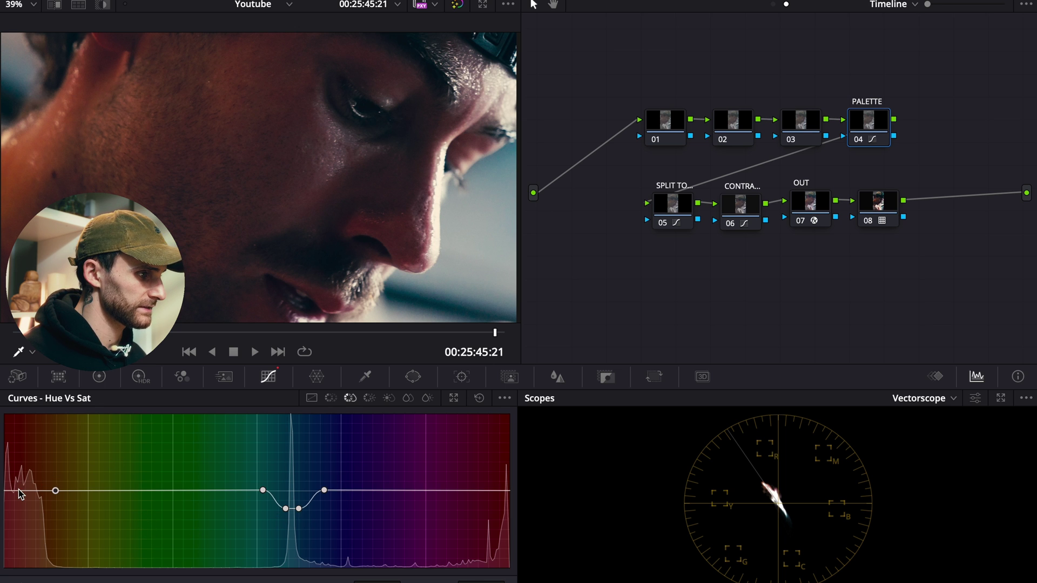
{"action": "left_click", "coordinate": [16, 490]}
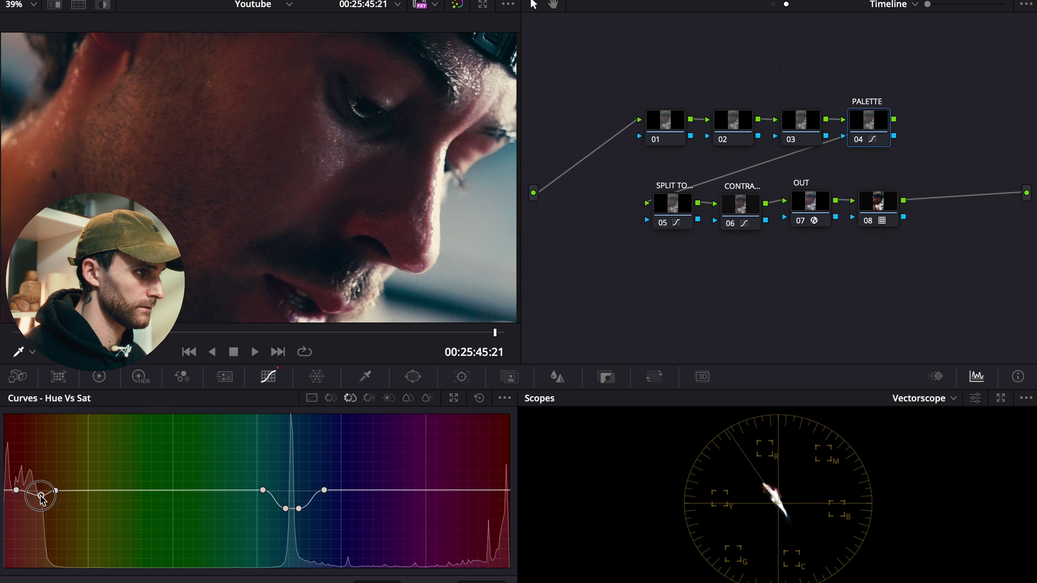
{"action": "left_click_drag", "start_coordinate": [40, 509], "coordinate": [40, 506]}
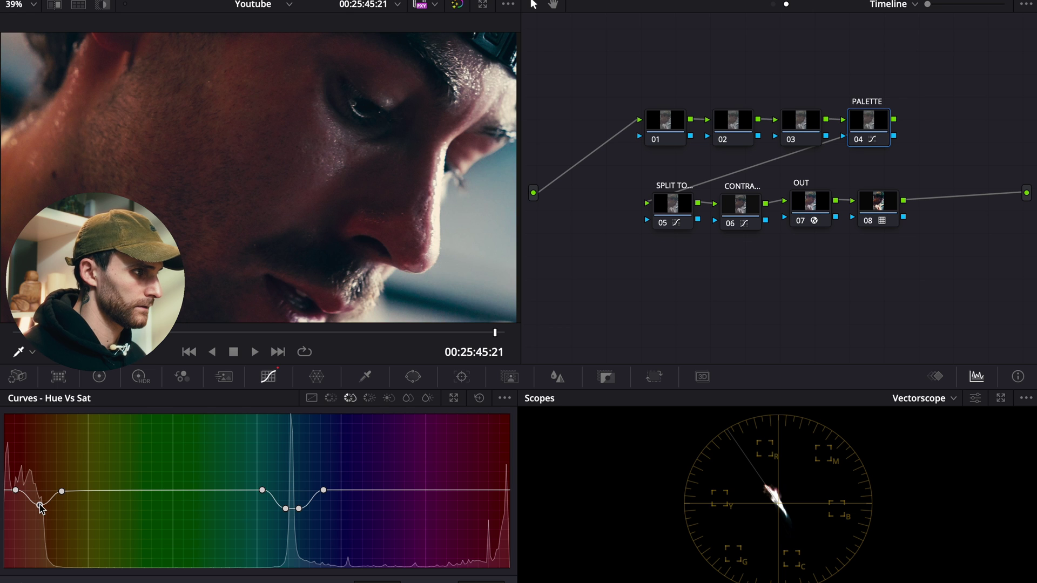
{"action": "mouse_move", "coordinate": [286, 509]}
{"action": "left_mouse_down"}
{"action": "mouse_move", "coordinate": [298, 505]}
{"action": "mouse_move", "coordinate": [286, 495]}
{"action": "left_mouse_up"}
{"action": "left_click_drag", "start_coordinate": [297, 502], "coordinate": [297, 495]}
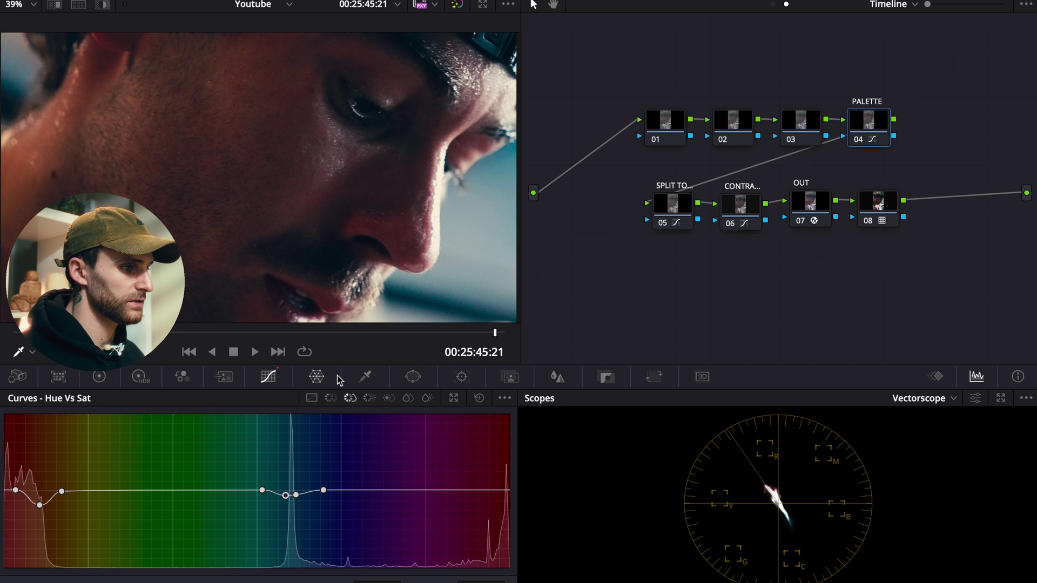
Sample the teal background for the Hue Vs Lum curve and raise its luminance slightly.
{"action": "left_click", "coordinate": [369, 398]}
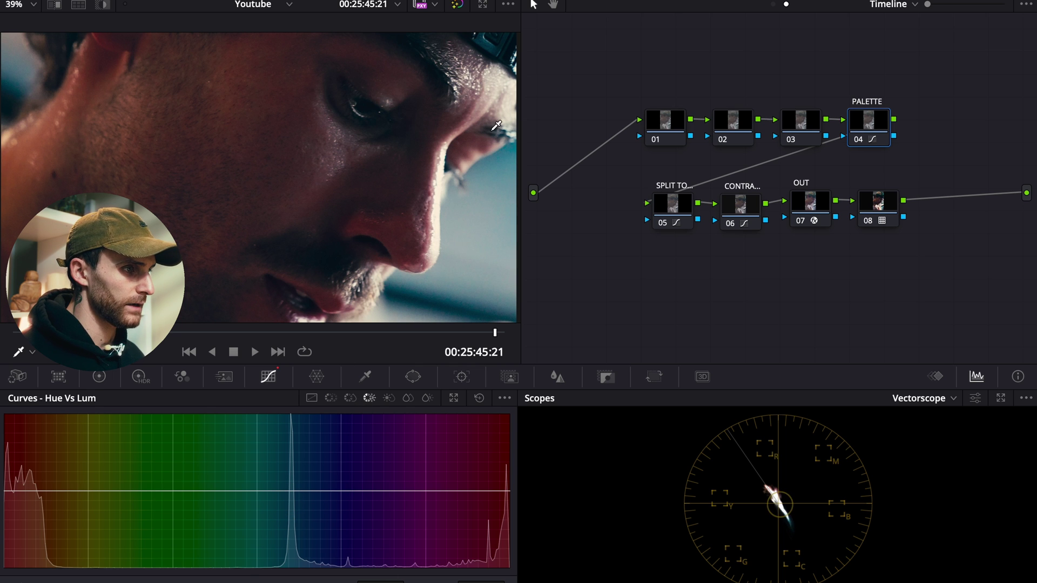
{"action": "left_click", "coordinate": [503, 168]}
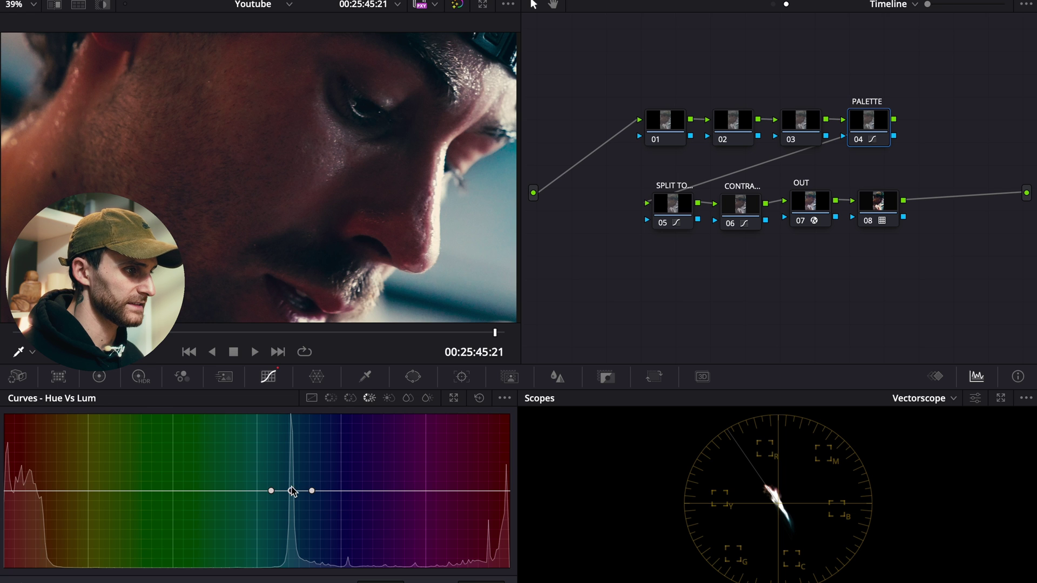
{"action": "mouse_move", "coordinate": [291, 491]}
{"action": "left_mouse_down"}
{"action": "mouse_move", "coordinate": [291, 476]}
{"action": "mouse_move", "coordinate": [292, 486]}
{"action": "left_mouse_up"}
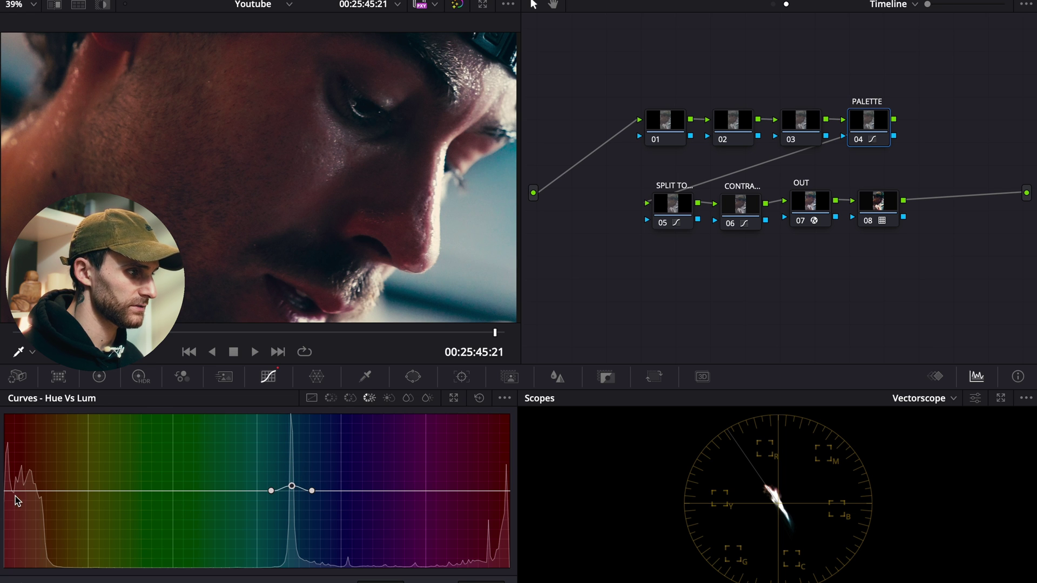
Sample the skin for the Hue Vs Lum curve, lower its orange luminance slightly and fine-tune the red luminance.
{"action": "left_click", "coordinate": [39, 129]}
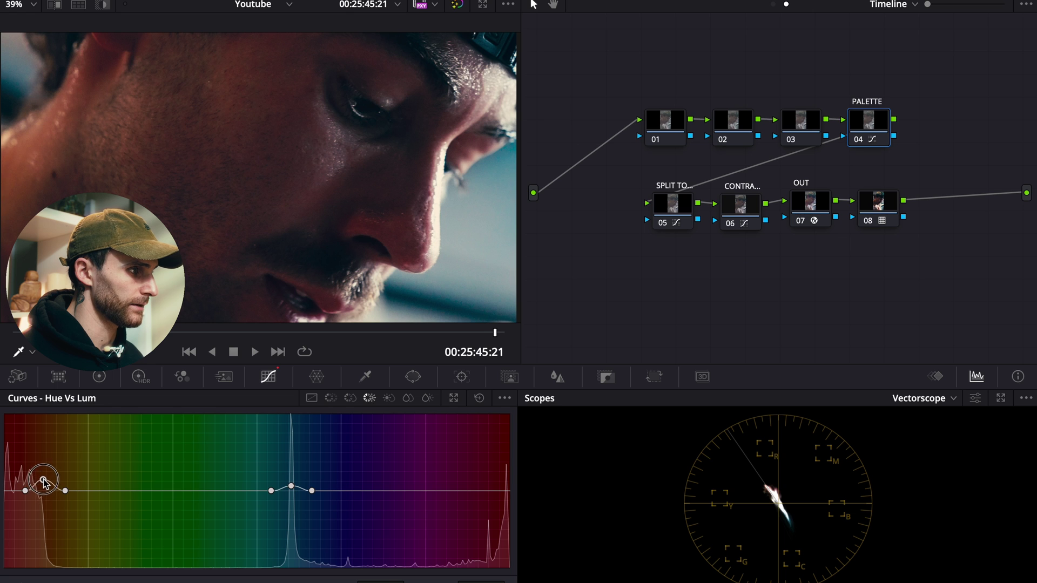
{"action": "mouse_move", "coordinate": [43, 490]}
{"action": "left_mouse_down"}
{"action": "mouse_move", "coordinate": [44, 476]}
{"action": "mouse_move", "coordinate": [42, 498]}
{"action": "left_mouse_up"}
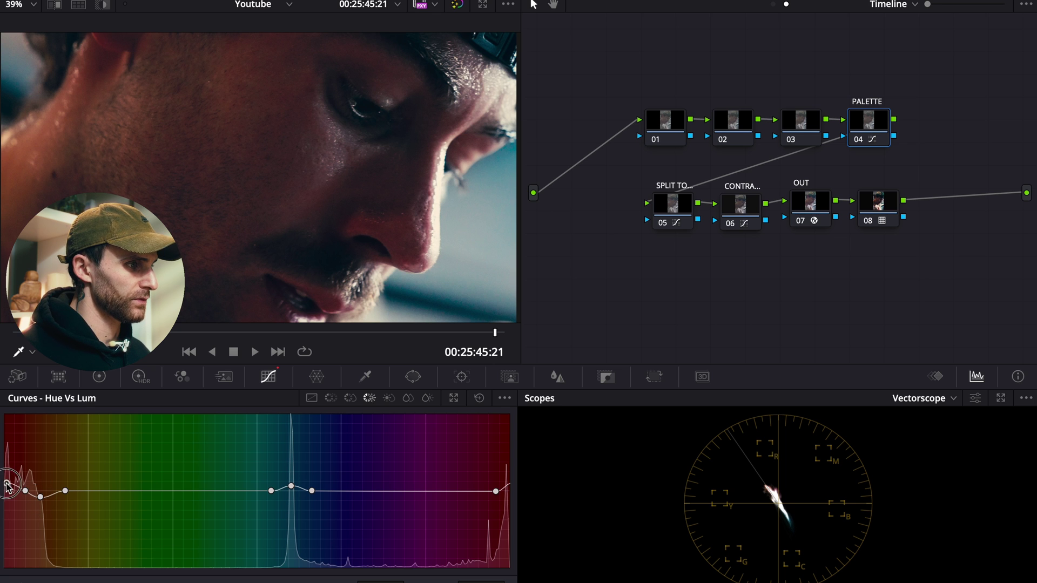
{"action": "mouse_move", "coordinate": [7, 485]}
{"action": "left_mouse_down"}
{"action": "mouse_move", "coordinate": [2, 511]}
{"action": "mouse_move", "coordinate": [2, 468]}
{"action": "mouse_move", "coordinate": [2, 511]}
{"action": "mouse_move", "coordinate": [2, 486]}
{"action": "mouse_move", "coordinate": [1, 495]}
{"action": "left_mouse_up"}
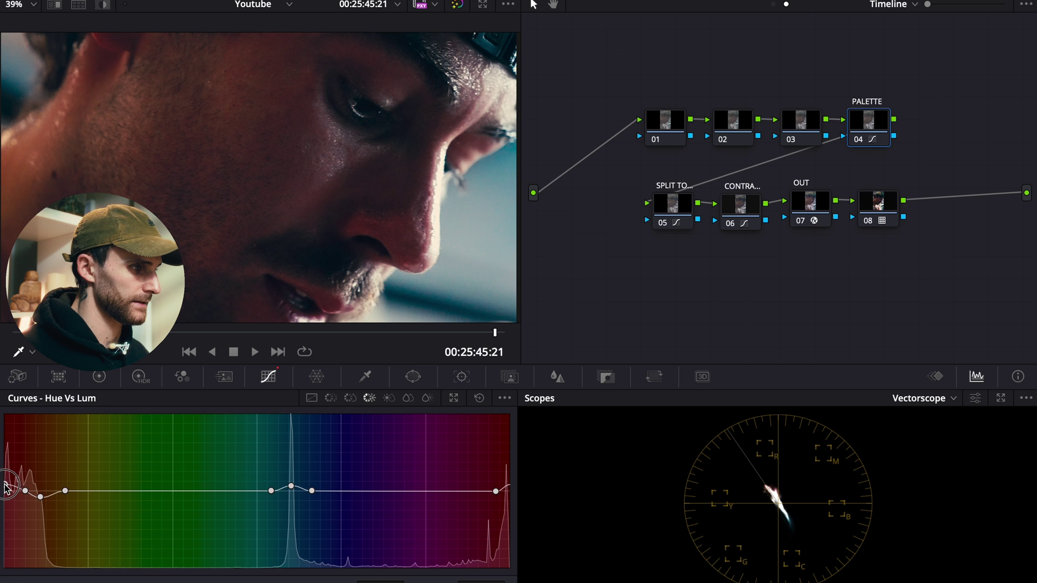
Label node 03 as WASH.
{"action": "right_click", "coordinate": [802, 125]}
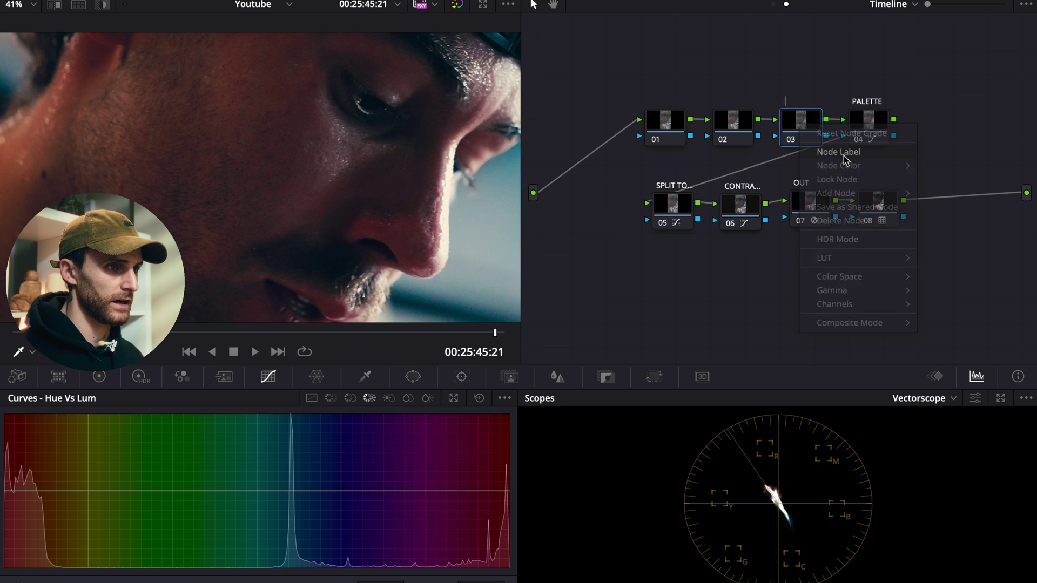
{"action": "left_click", "coordinate": [844, 156]}
{"action": "type", "text": "WA"}
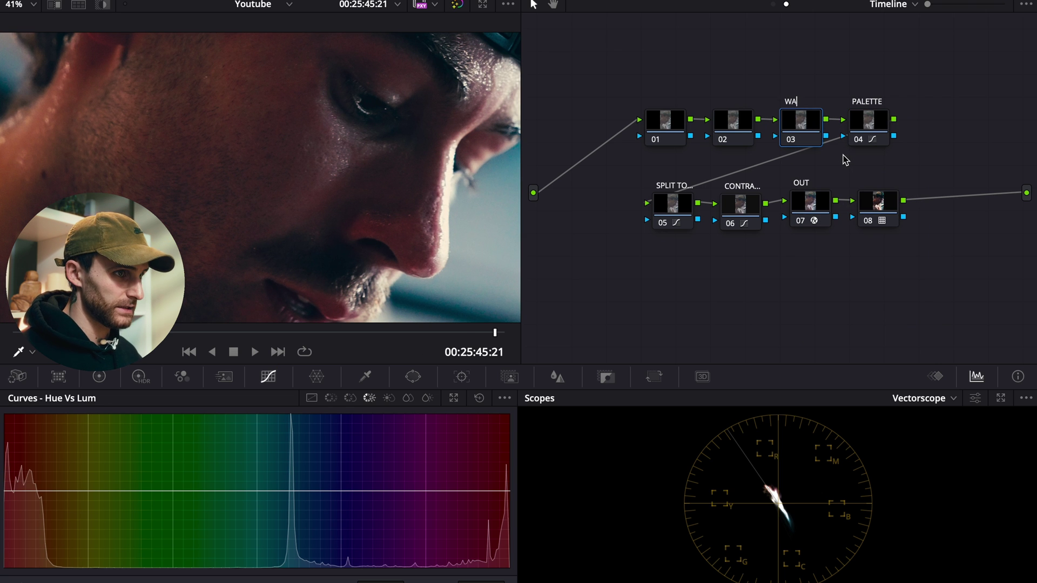
{"action": "type", "text": "SH"}
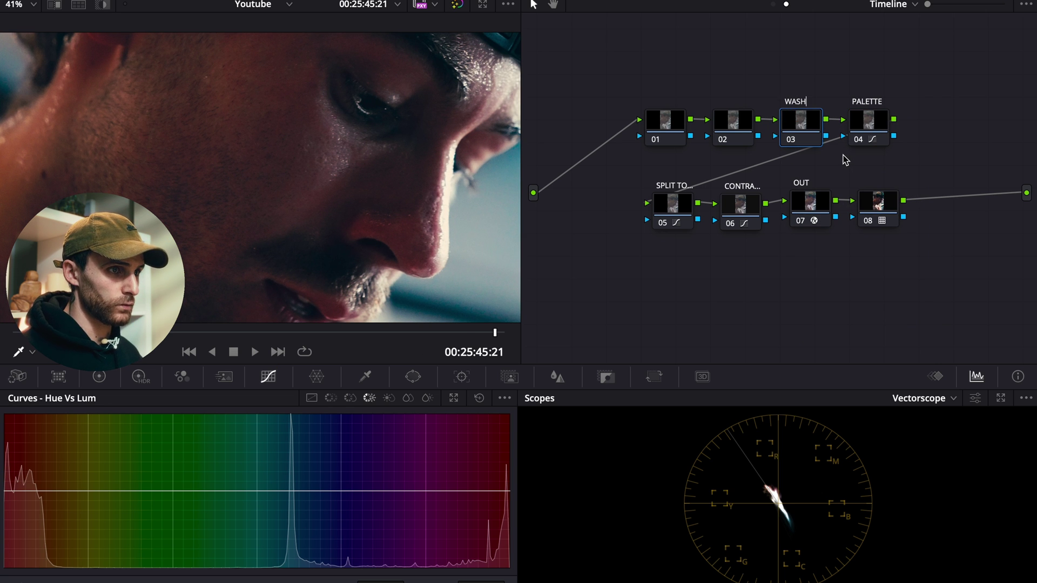
On the WASH node's Sat Vs Sat curve, add a control point and lower it and the high-saturation endpoint to the curve's minimum.
{"action": "left_click", "coordinate": [816, 92]}
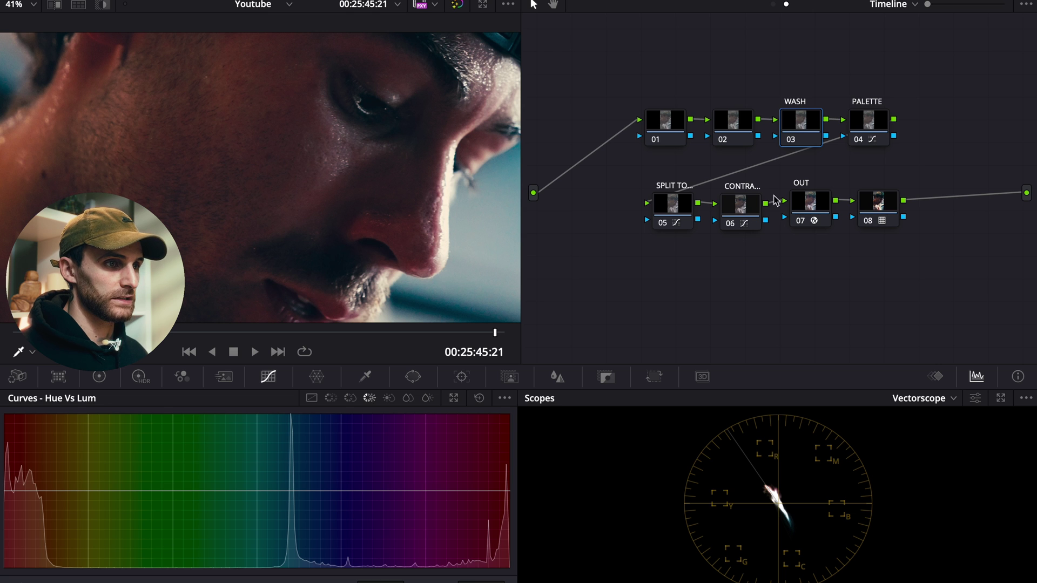
{"action": "left_click", "coordinate": [408, 399]}
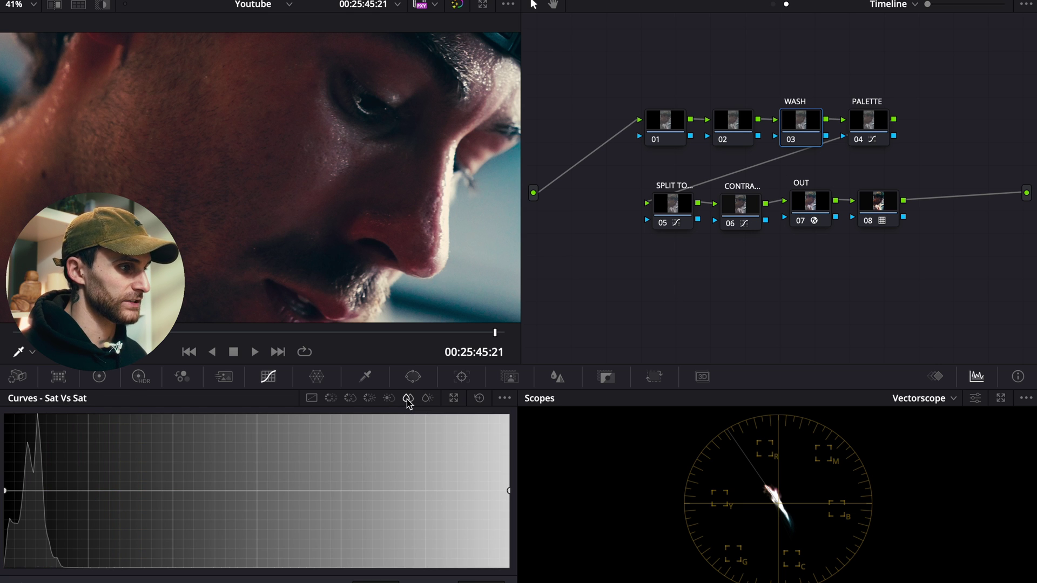
{"action": "left_click", "coordinate": [340, 491]}
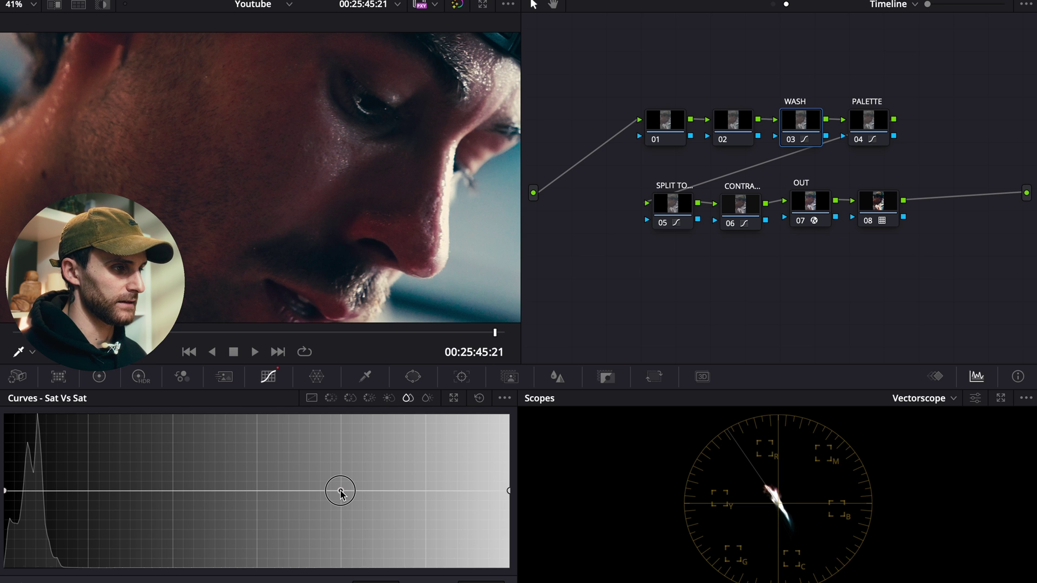
{"action": "left_click_drag", "start_coordinate": [341, 491], "coordinate": [325, 568]}
{"action": "left_click_drag", "start_coordinate": [509, 491], "coordinate": [509, 577]}
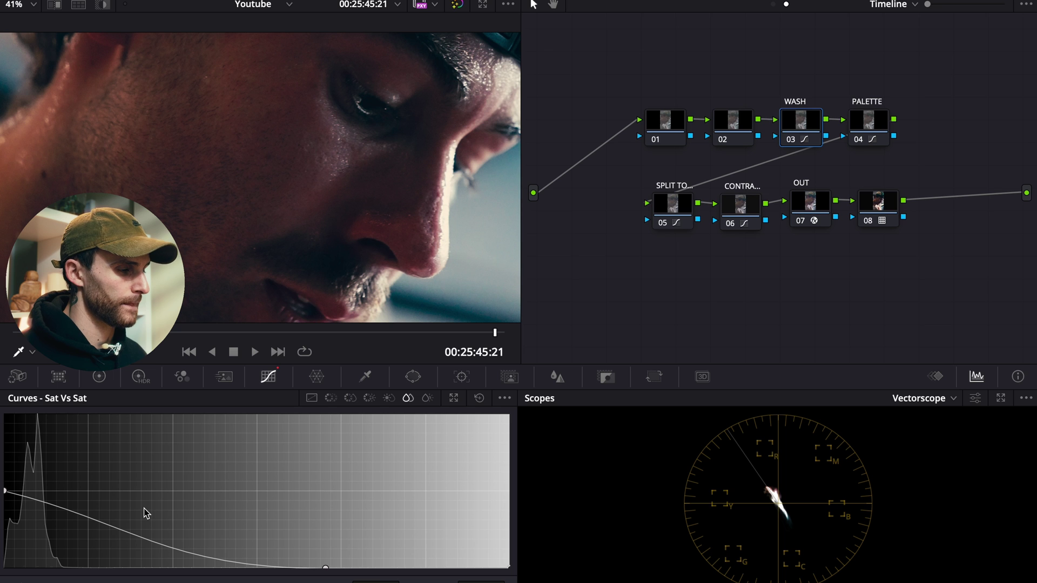
Anchor the low saturations on the Sat Vs Sat baseline, steepen the roll-off towards low saturation, and check the image full screen.
{"action": "left_click", "coordinate": [52, 507]}
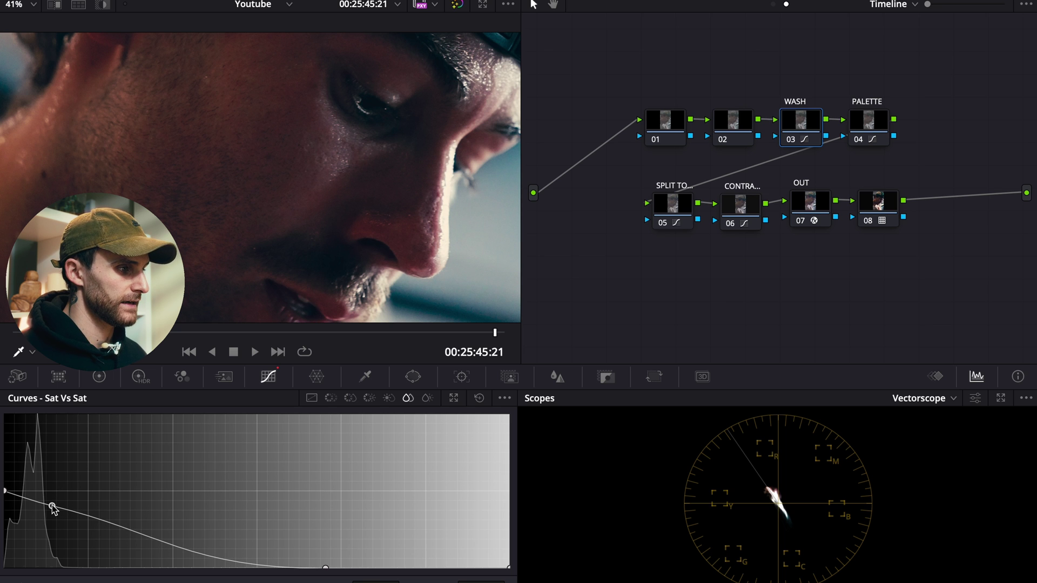
{"action": "left_click_drag", "start_coordinate": [52, 507], "coordinate": [54, 491]}
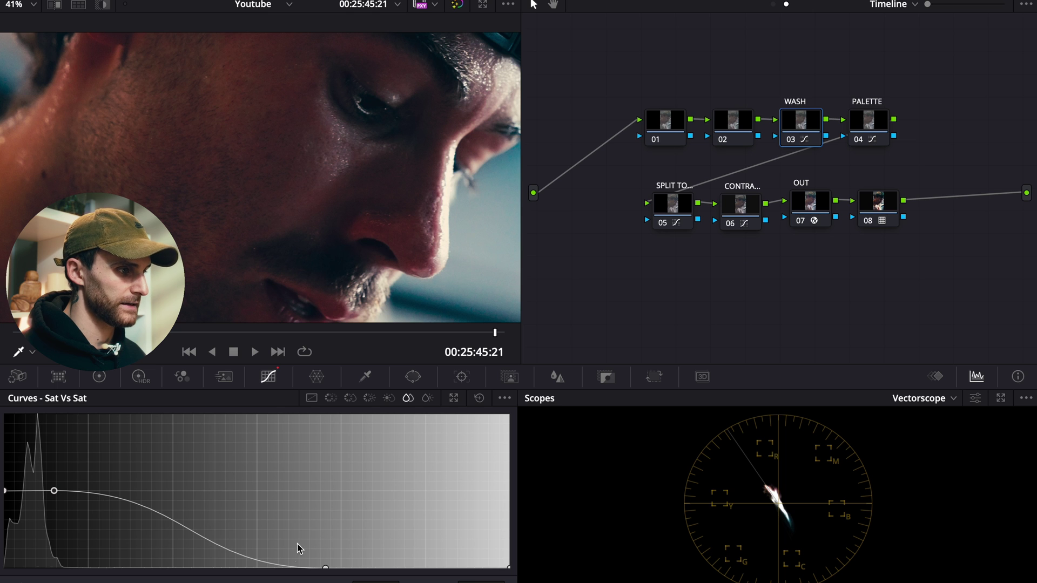
{"action": "left_click_drag", "start_coordinate": [325, 568], "coordinate": [100, 568]}
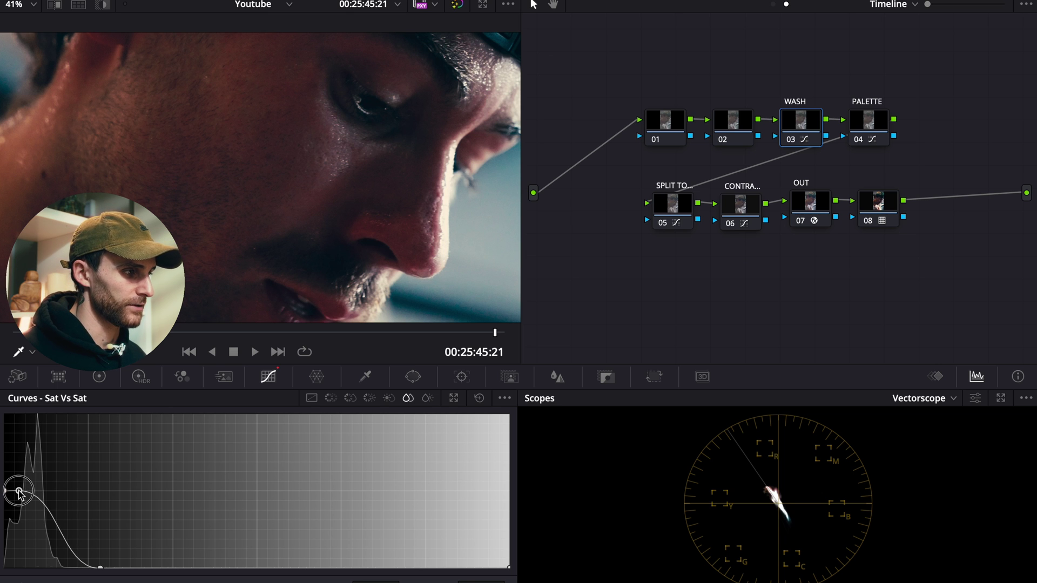
{"action": "left_click_drag", "start_coordinate": [20, 493], "coordinate": [16, 486]}
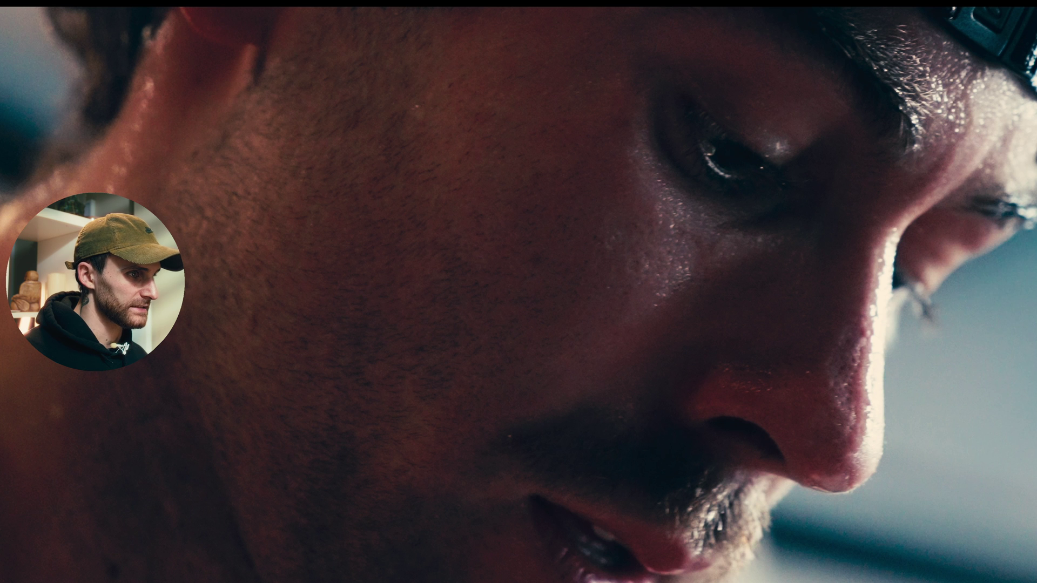
{"action": "key", "text": "Escape"}
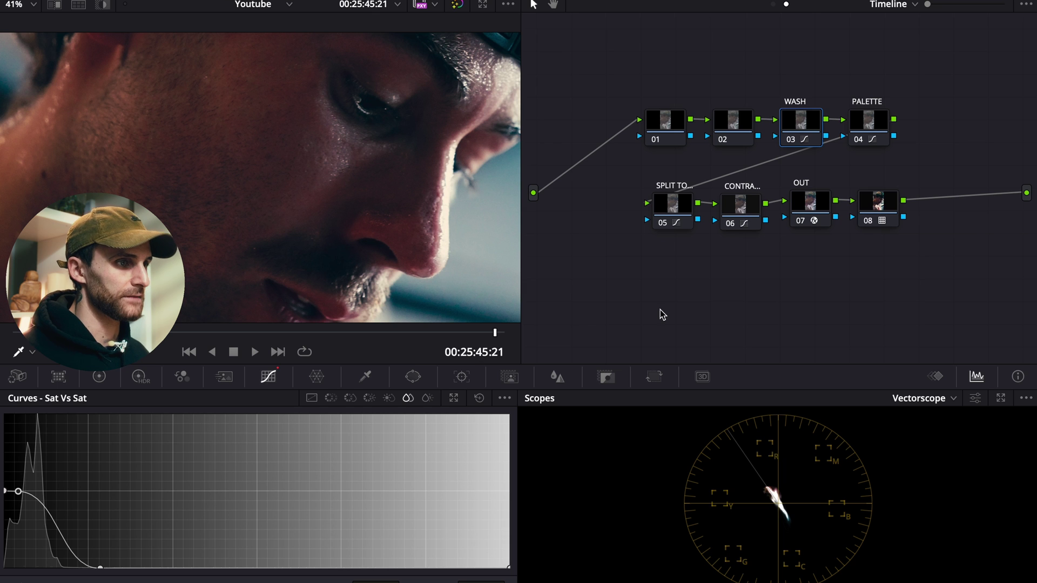
Label node 02 as KELVIN and cool its temperature to -370.
{"action": "right_click", "coordinate": [734, 128]}
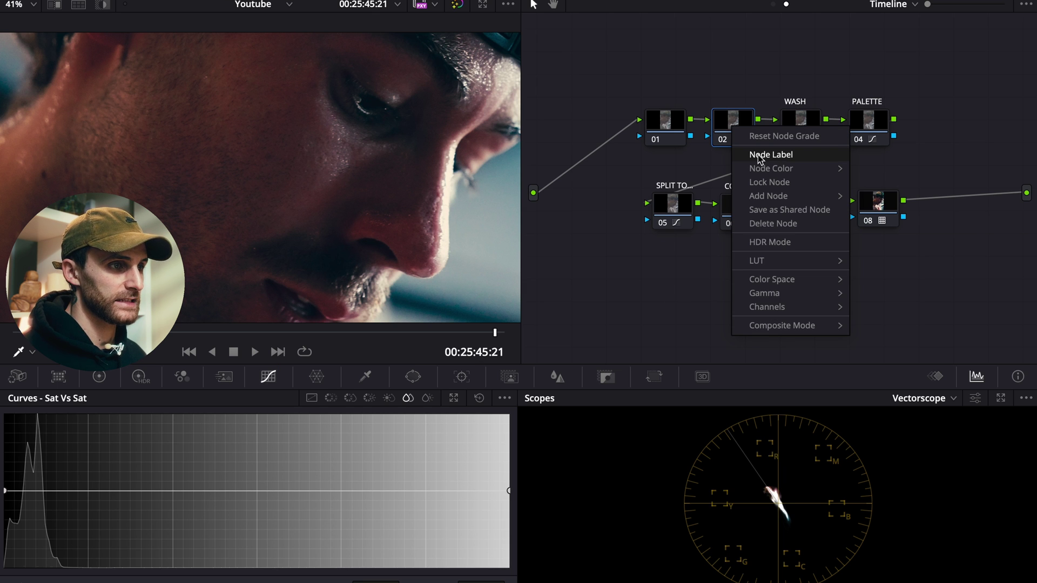
{"action": "left_click", "coordinate": [760, 158]}
{"action": "type", "text": "KEL"}
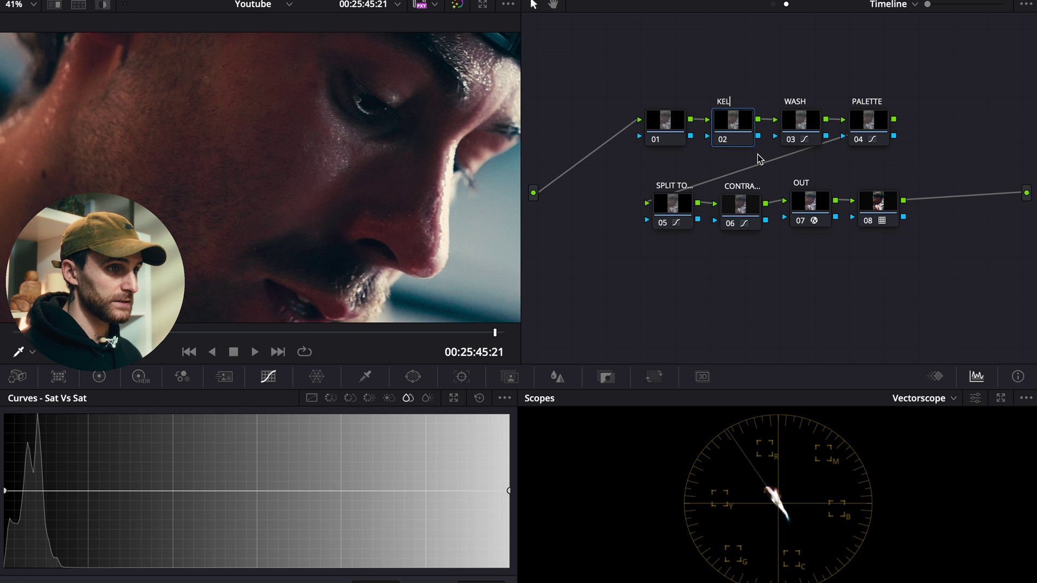
{"action": "type", "text": "VIN"}
{"action": "key", "text": "Caps_Lock"}
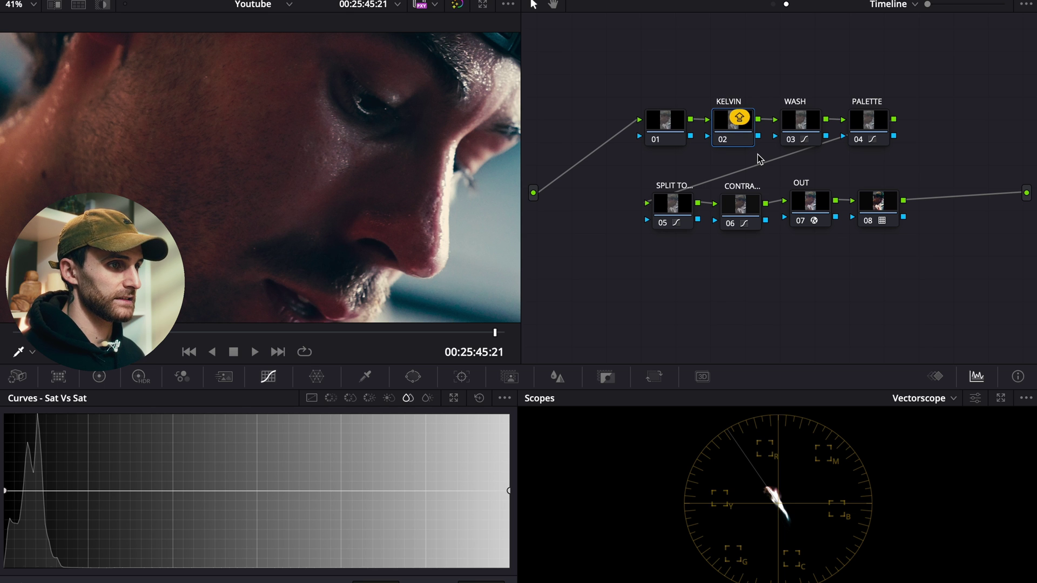
{"action": "left_click", "coordinate": [99, 376]}
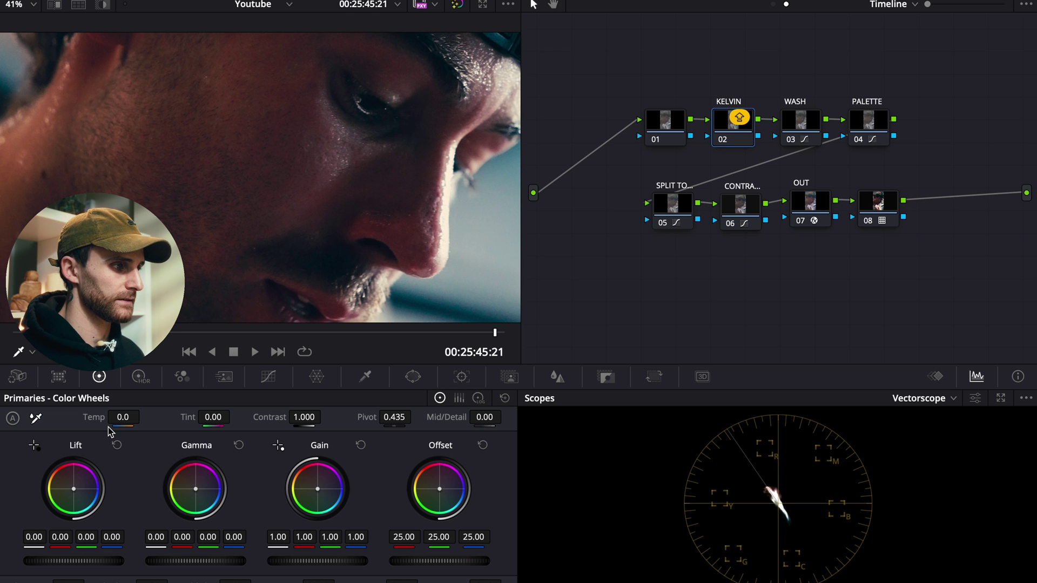
{"action": "left_click_drag", "start_coordinate": [118, 422], "coordinate": [91, 427]}
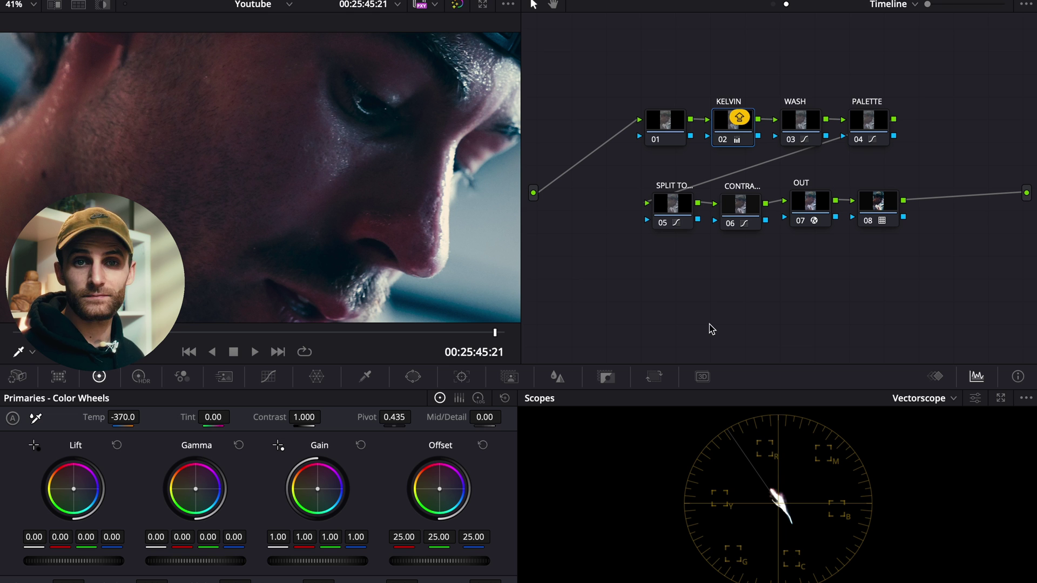
Label node 01 as EXP and lower its overall offset to 24.05.
{"action": "left_click", "coordinate": [658, 141]}
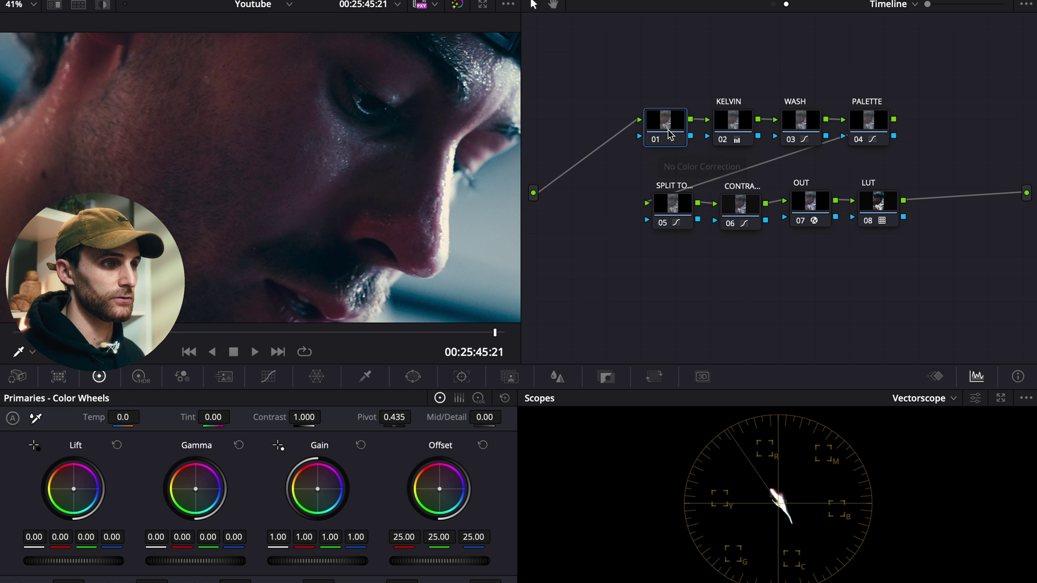
{"action": "right_click", "coordinate": [662, 128]}
{"action": "left_click", "coordinate": [674, 155]}
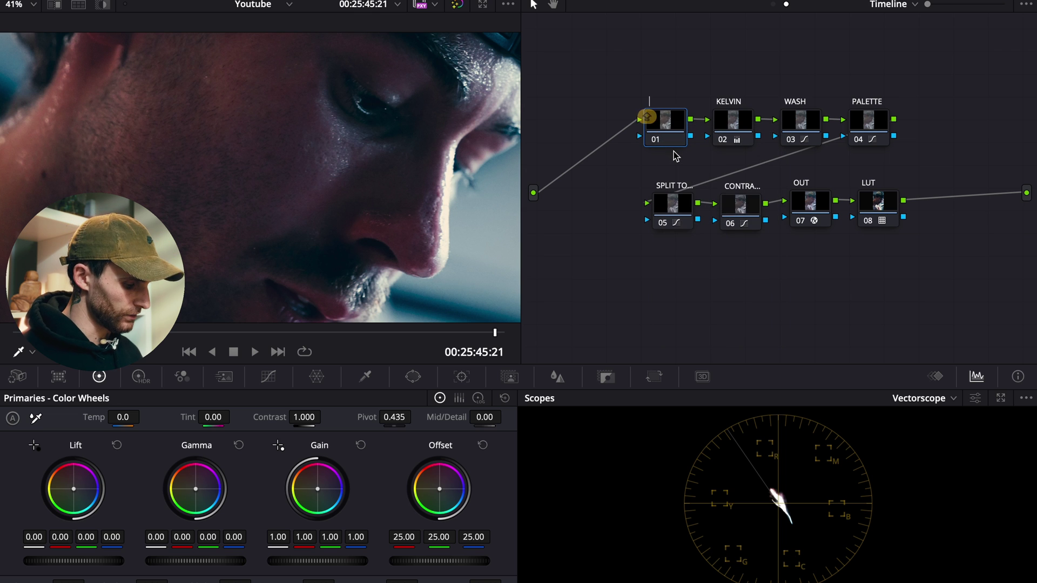
{"action": "type", "text": "EXP"}
{"action": "key", "text": "Return"}
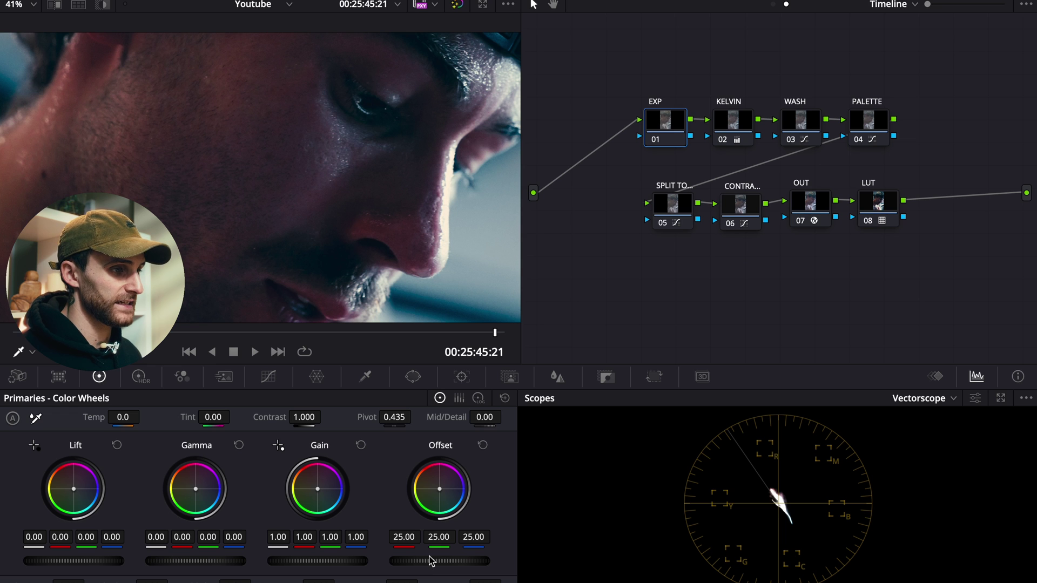
{"action": "left_click_drag", "start_coordinate": [430, 562], "coordinate": [455, 568]}
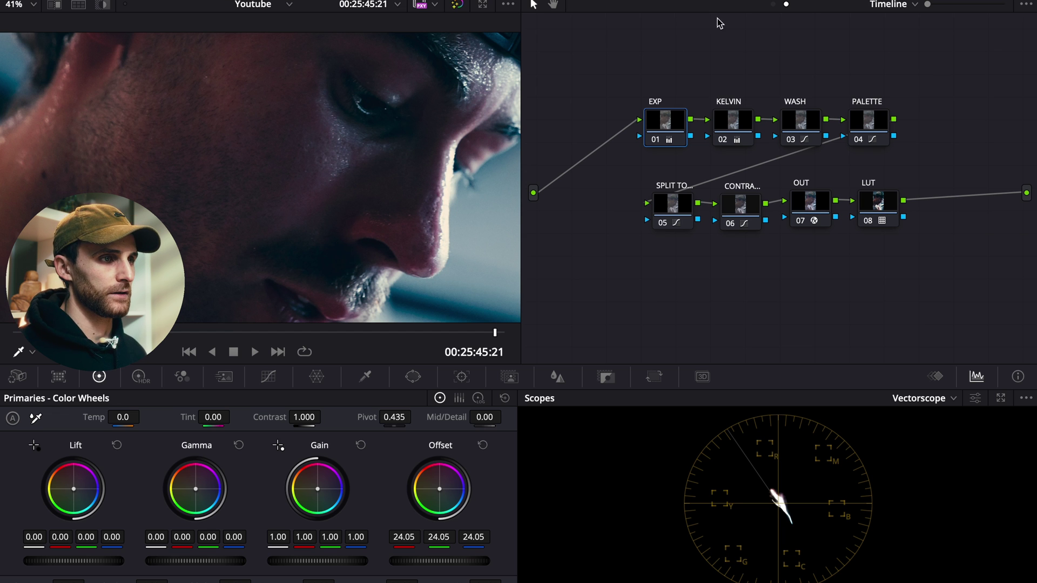
Switch to the clip-level node graph, add a serial node labelled LOOK ADJ, and place it close to the source input.
{"action": "left_click", "coordinate": [773, 4]}
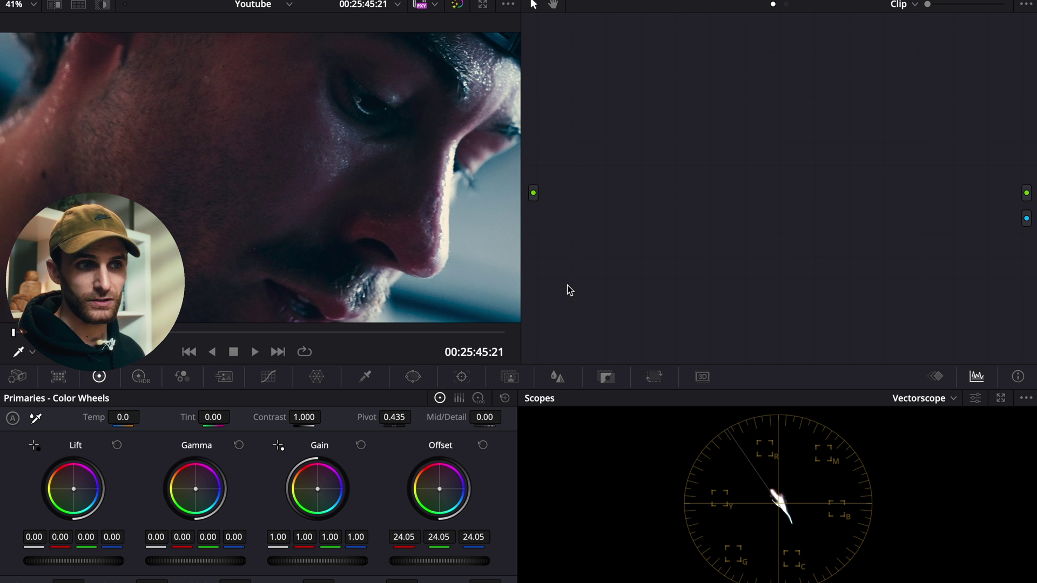
{"action": "key", "text": "alt+s"}
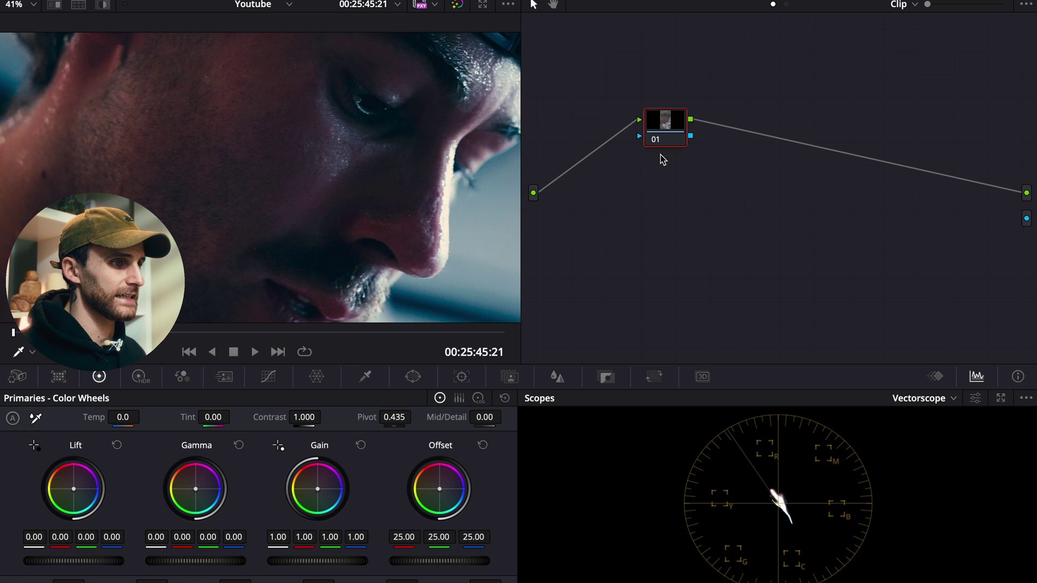
{"action": "left_click_drag", "start_coordinate": [676, 128], "coordinate": [619, 183]}
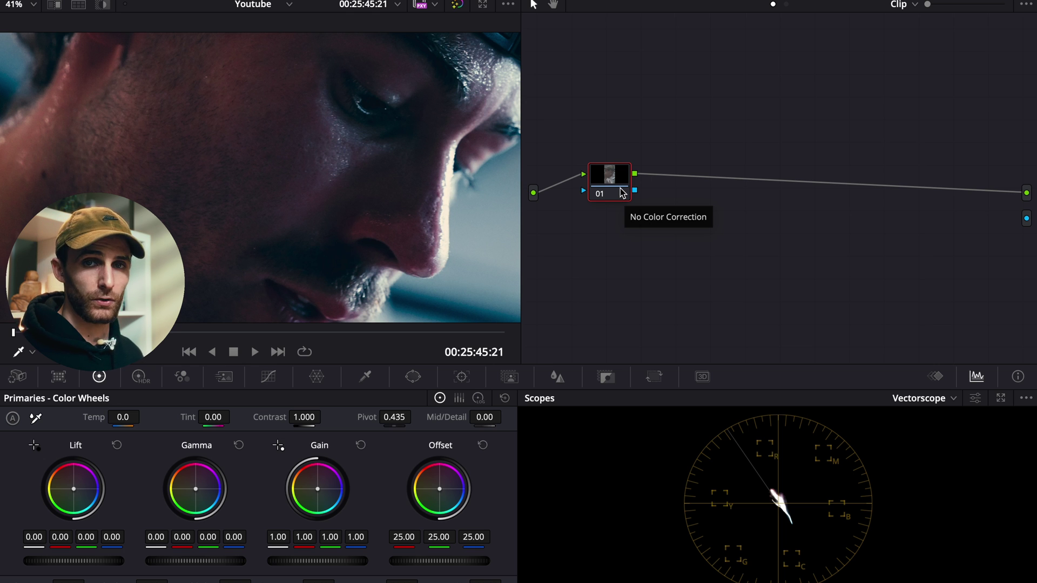
{"action": "left_click_drag", "start_coordinate": [621, 193], "coordinate": [616, 190]}
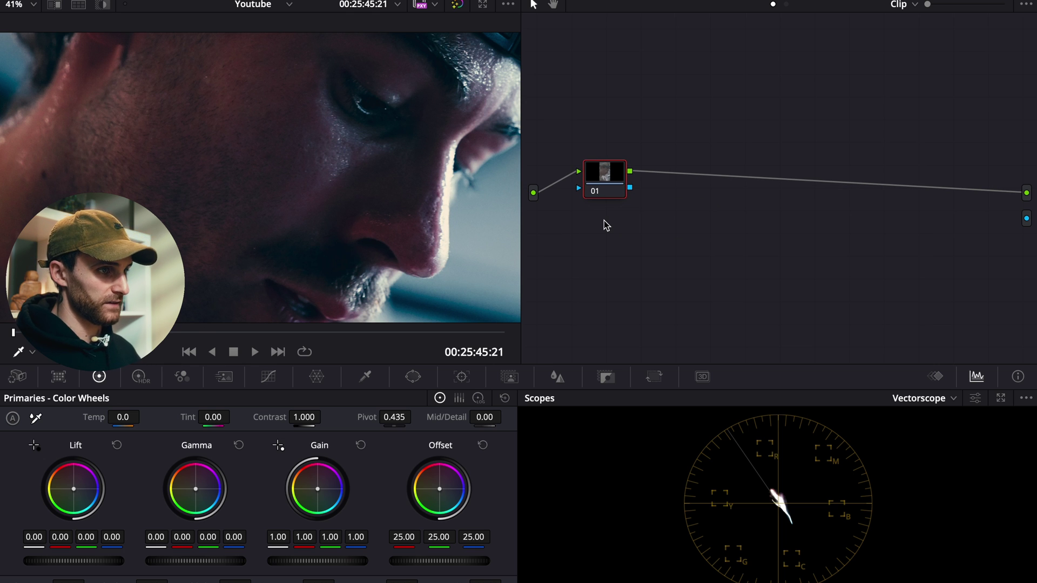
{"action": "right_click", "coordinate": [599, 179]}
{"action": "left_click", "coordinate": [627, 203]}
{"action": "type", "text": "LOO"}
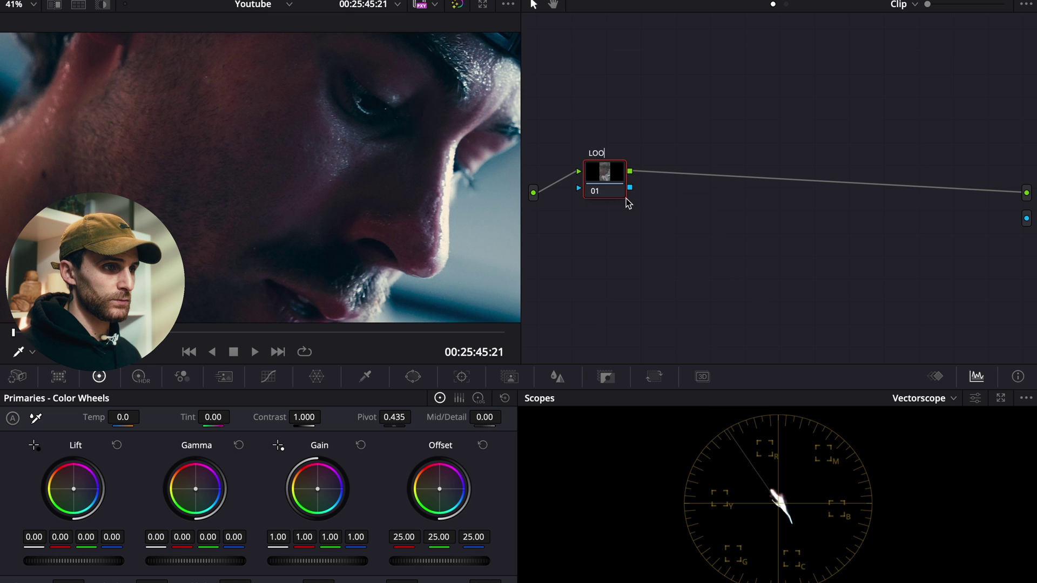
{"action": "type", "text": "K ADJ"}
{"action": "key", "text": "Return"}
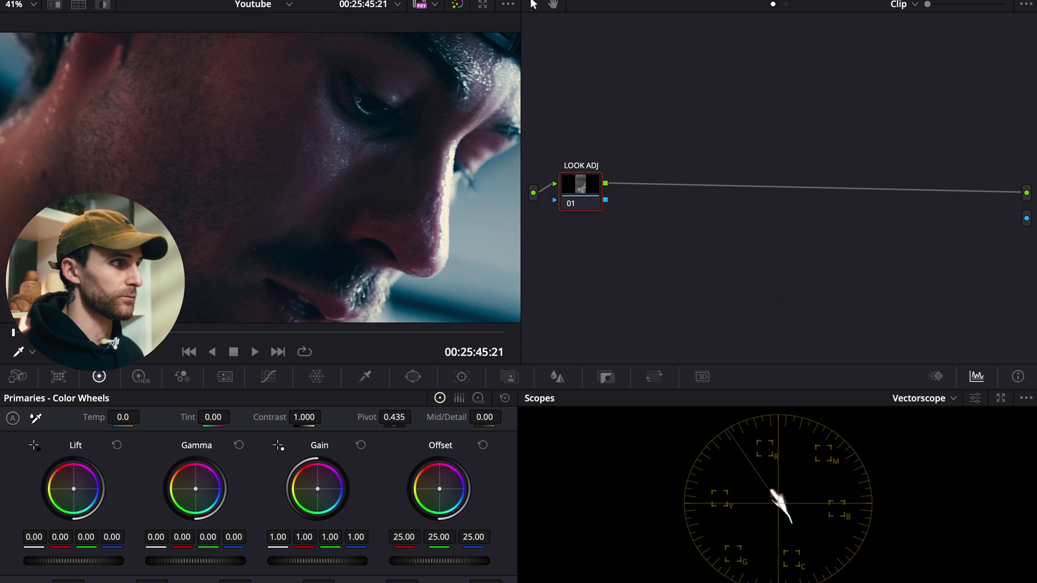
{"action": "left_click_drag", "start_coordinate": [597, 198], "coordinate": [605, 199]}
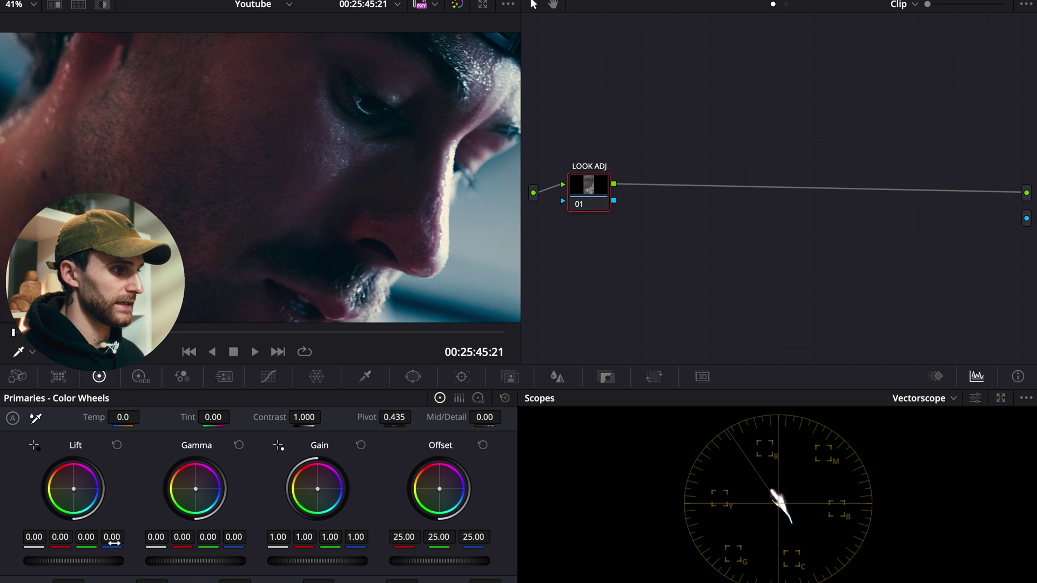
On LOOK ADJ, set lift blue to -0.02 and lift green to 0.01, set gamma green to -0.01, and slightly lower gamma red.
{"action": "left_click_drag", "start_coordinate": [112, 538], "coordinate": [95, 544]}
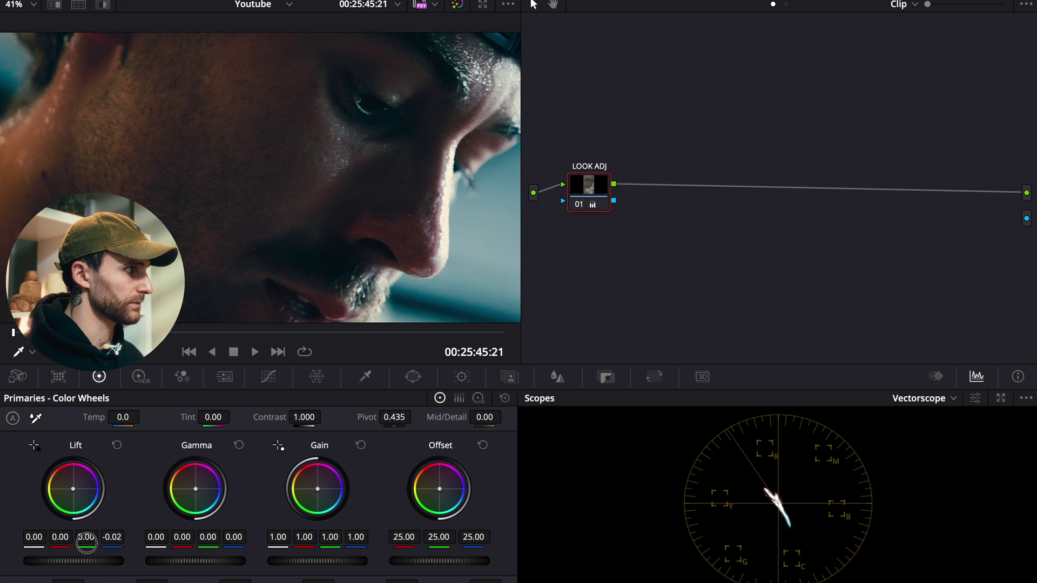
{"action": "left_click_drag", "start_coordinate": [86, 542], "coordinate": [93, 540]}
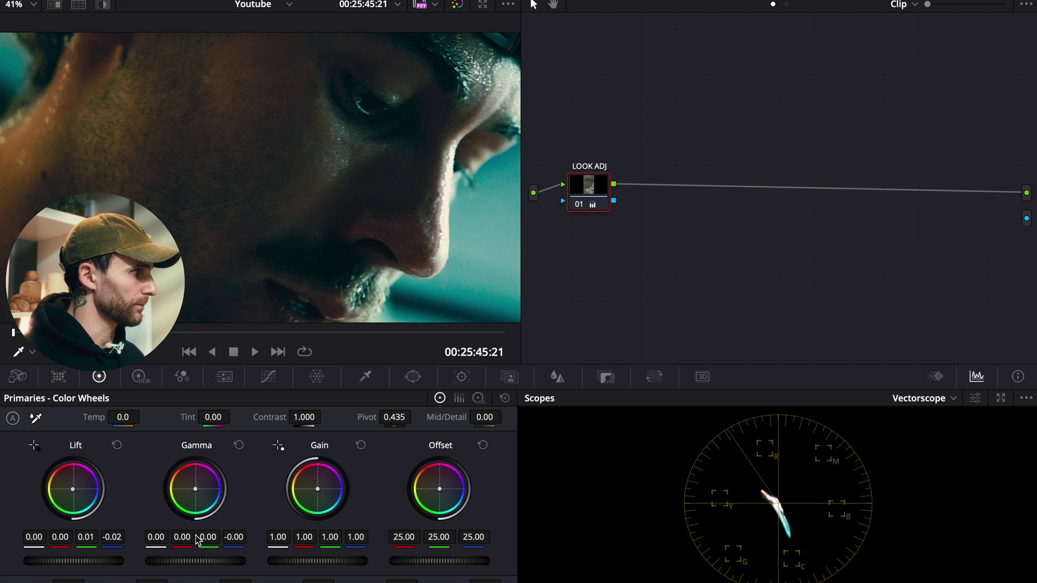
{"action": "left_click_drag", "start_coordinate": [197, 540], "coordinate": [184, 543]}
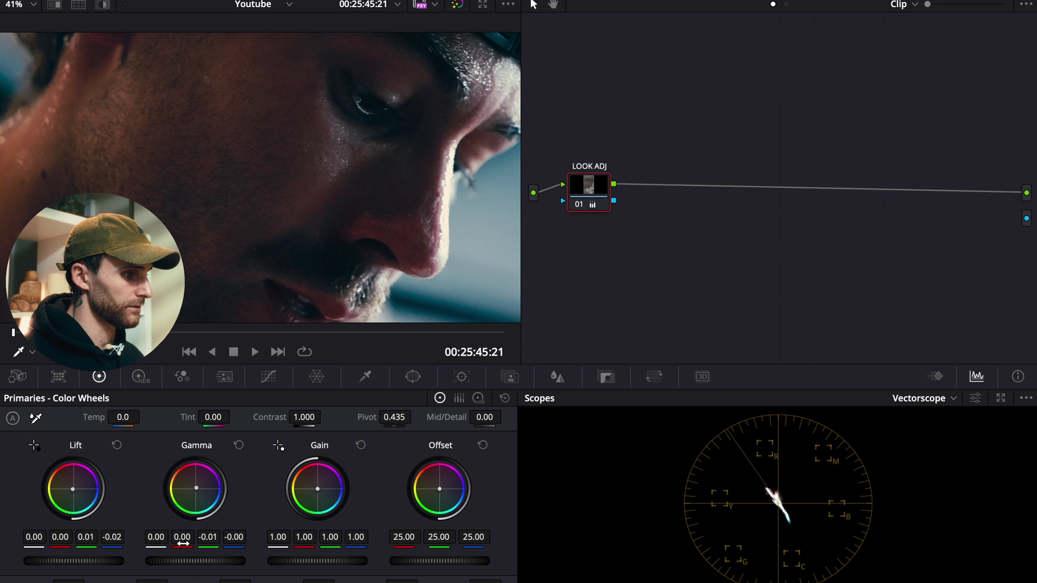
{"action": "left_click_drag", "start_coordinate": [183, 544], "coordinate": [179, 545]}
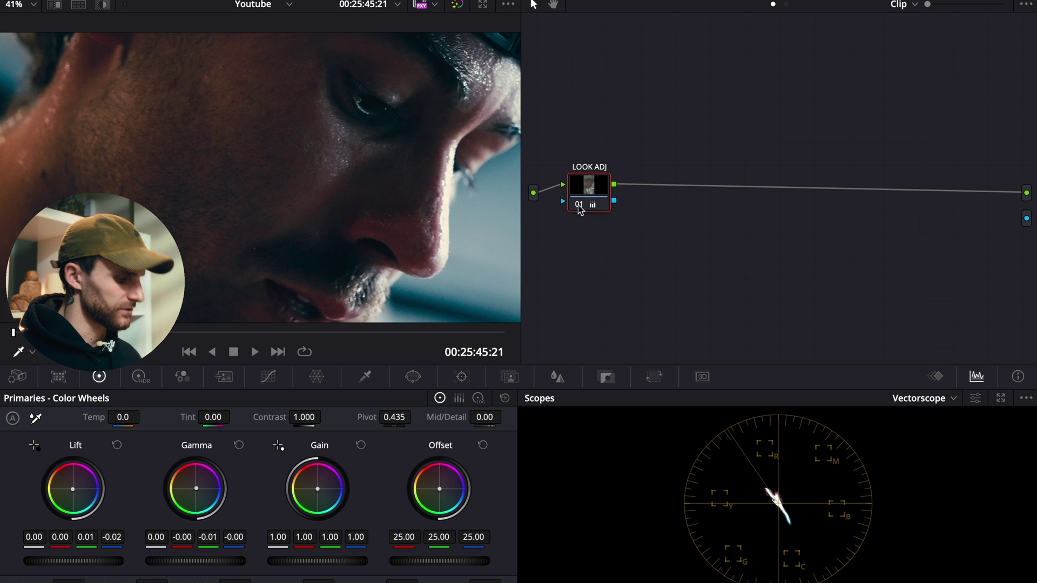
Add a serial node after LOOK ADJ and a second branch node beneath it feeding a mixer, and arrange the two branches one above the other.
{"action": "key", "text": "alt+s"}
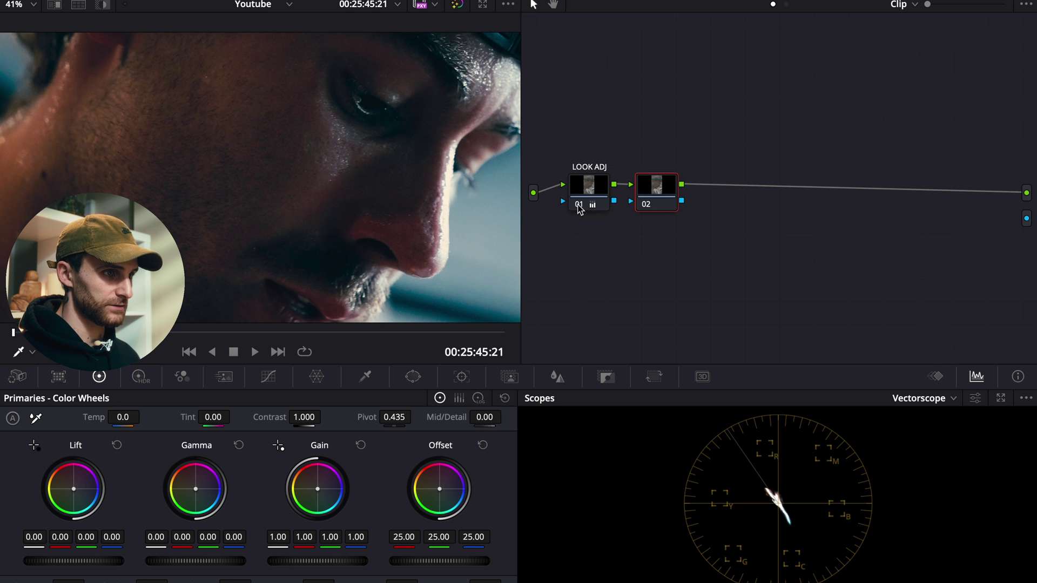
{"action": "key", "text": "alt+p"}
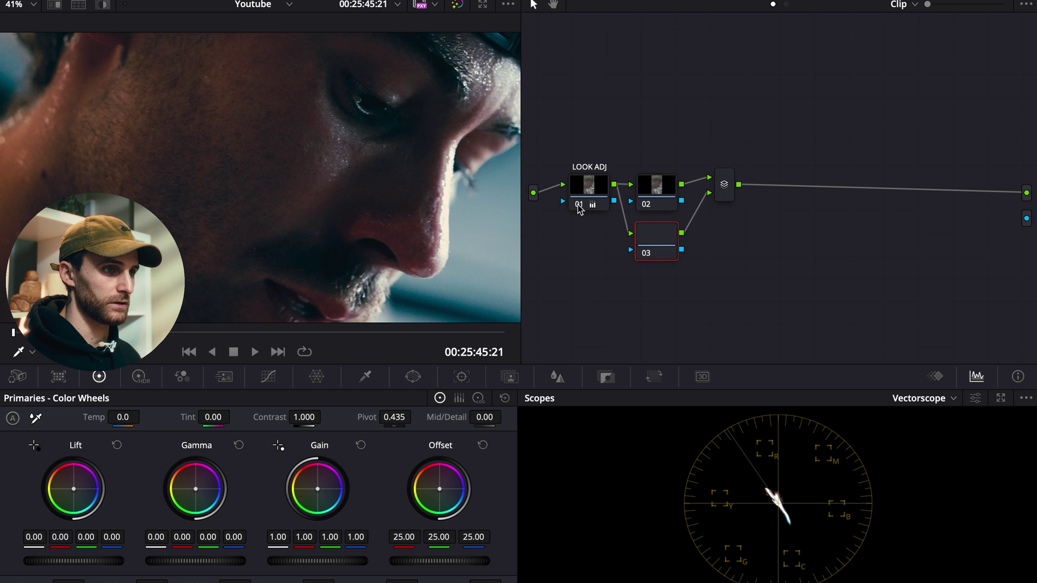
{"action": "left_click", "coordinate": [651, 190]}
{"action": "left_click_drag", "start_coordinate": [651, 190], "coordinate": [655, 168]}
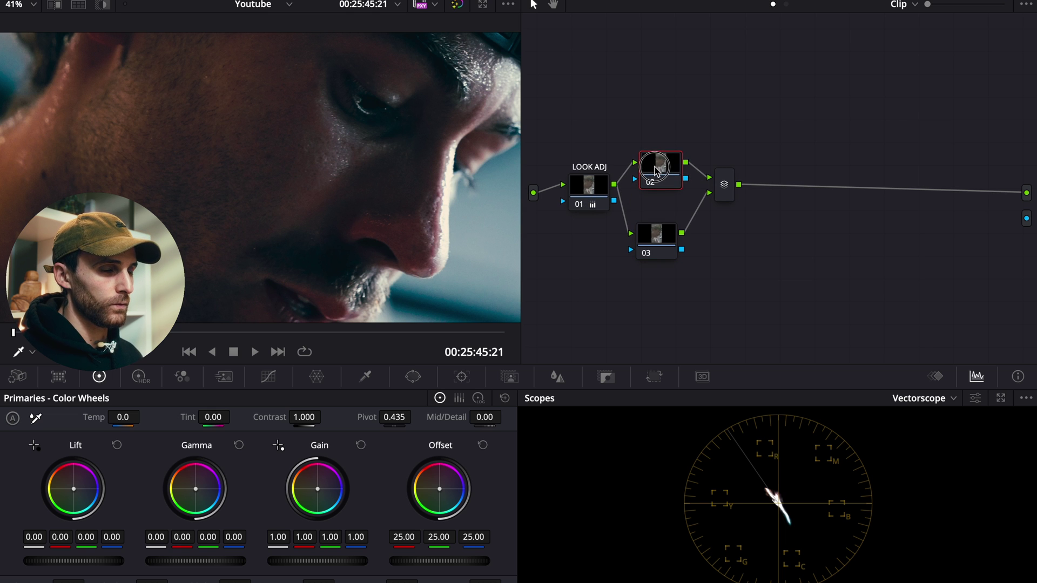
{"action": "left_click_drag", "start_coordinate": [657, 242], "coordinate": [660, 227]}
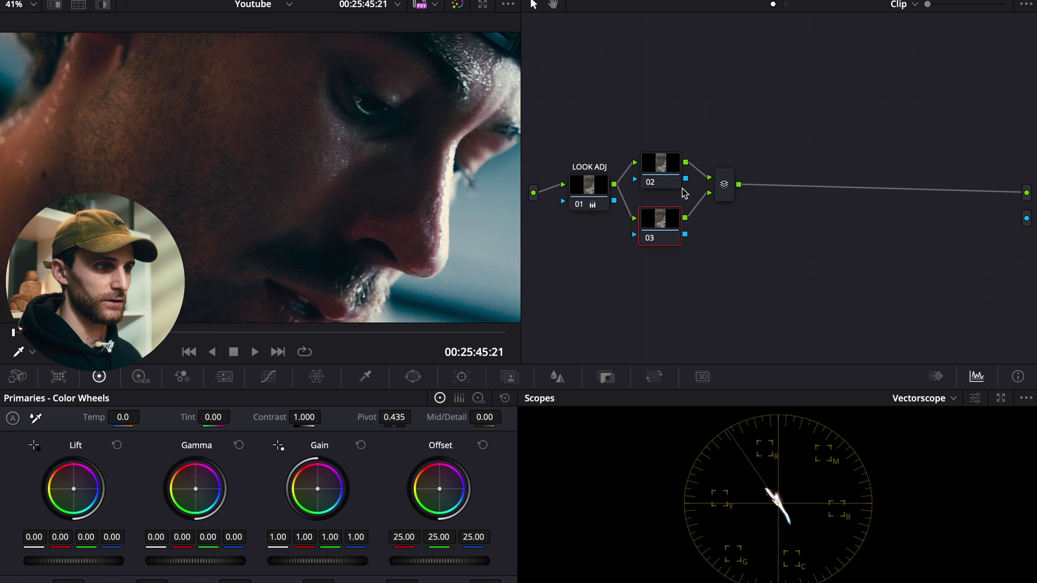
{"action": "left_click", "coordinate": [660, 166]}
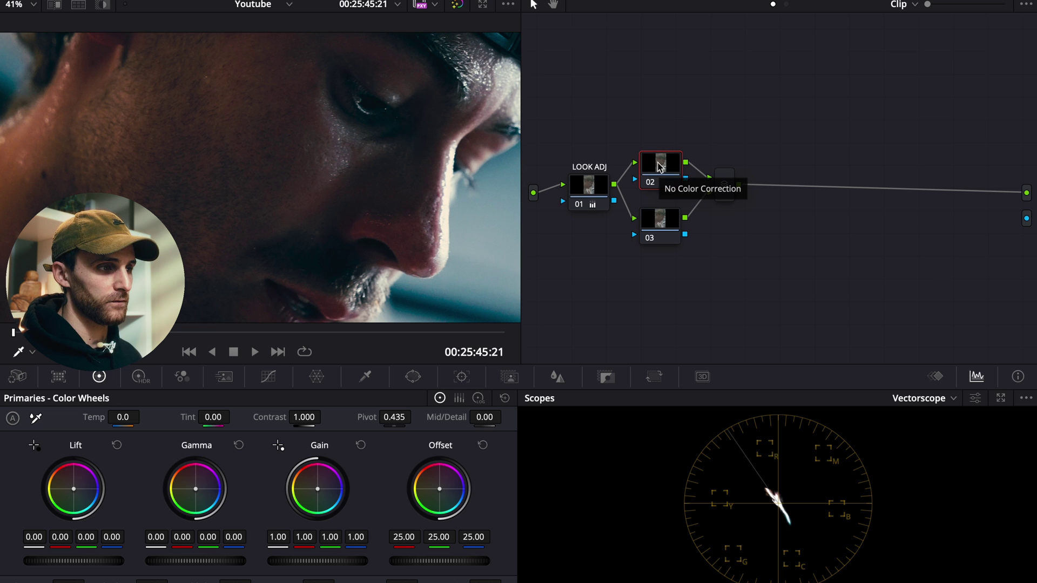
{"action": "left_click", "coordinate": [659, 229]}
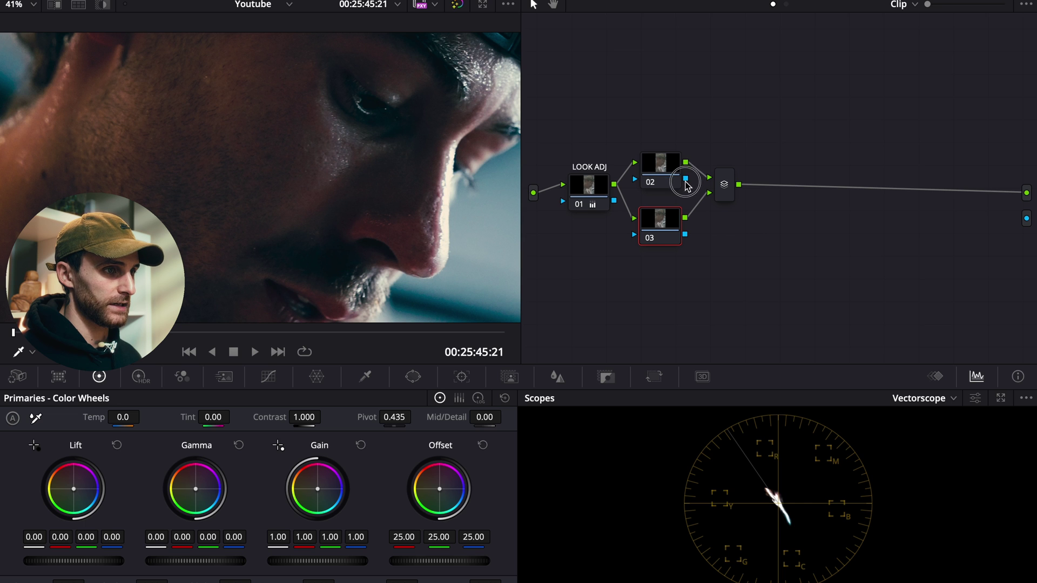
Feed node 02's key output into node 03's key input and label the linked pair SKIN.
{"action": "left_click_drag", "start_coordinate": [686, 178], "coordinate": [636, 236]}
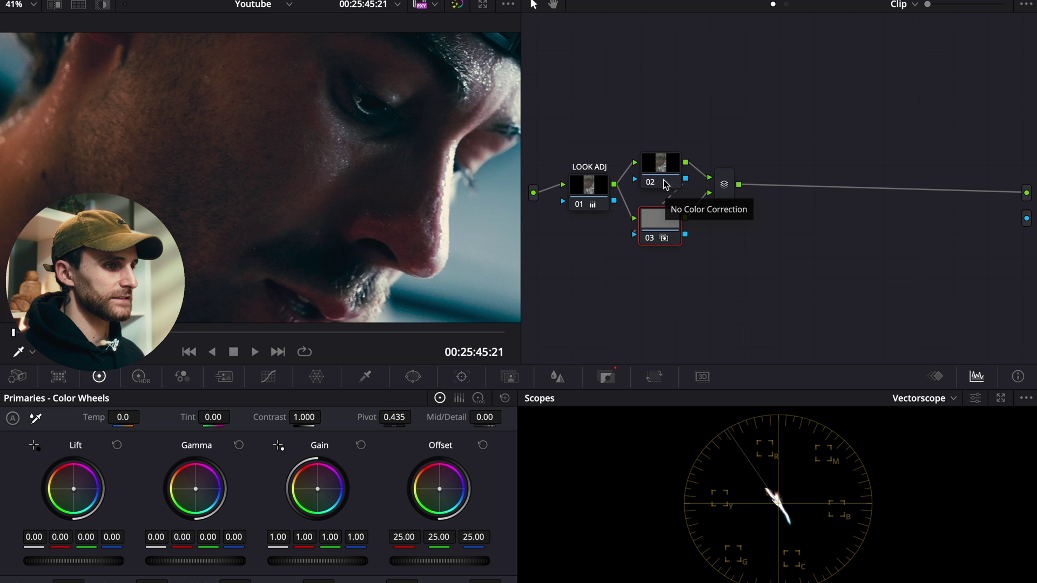
{"action": "left_click", "coordinate": [660, 177]}
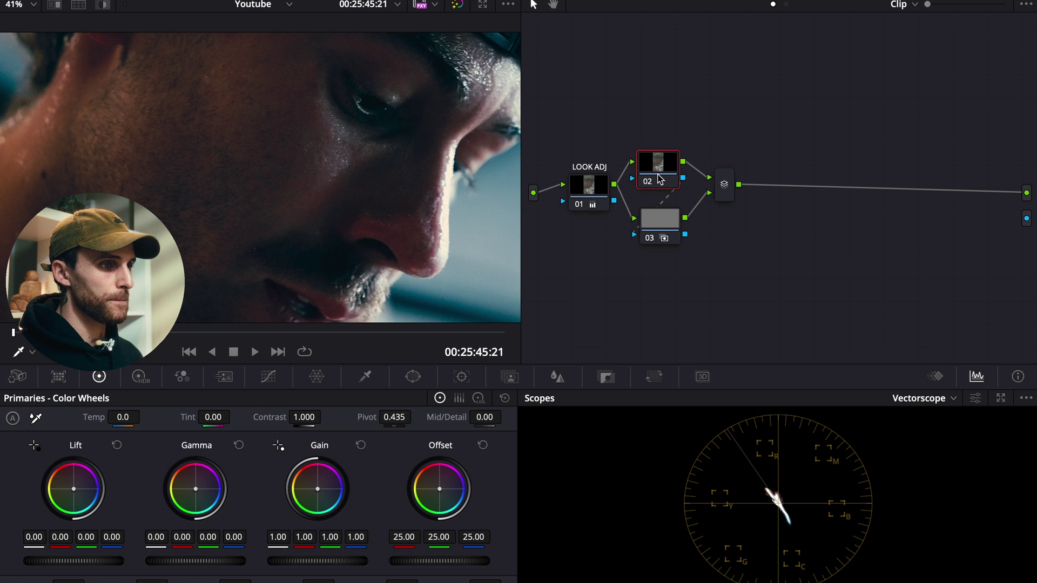
{"action": "right_click", "coordinate": [660, 177]}
{"action": "left_click", "coordinate": [682, 202]}
{"action": "type", "text": "S"}
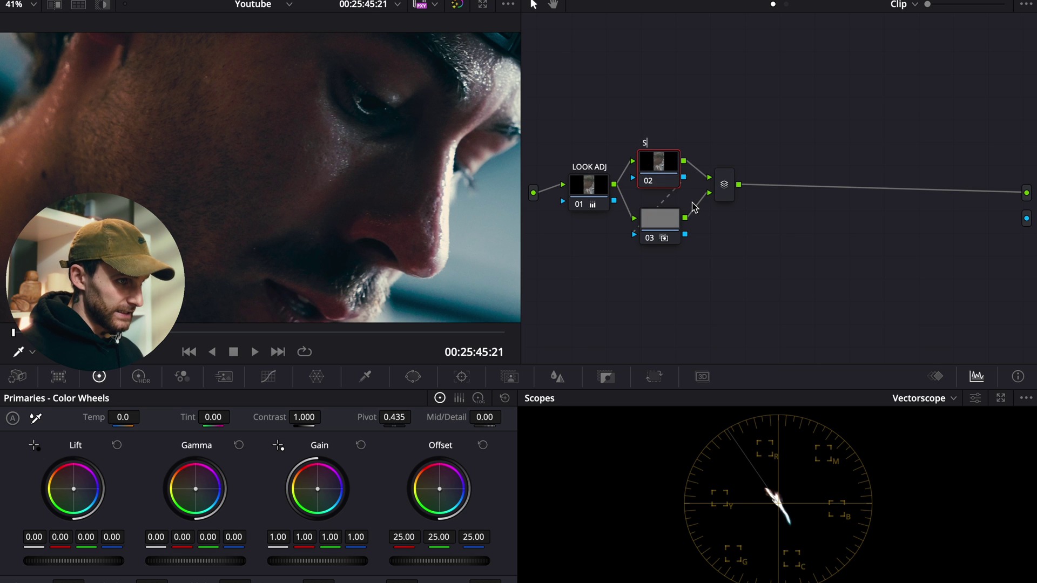
{"action": "type", "text": "KIN"}
{"action": "key", "text": "Return"}
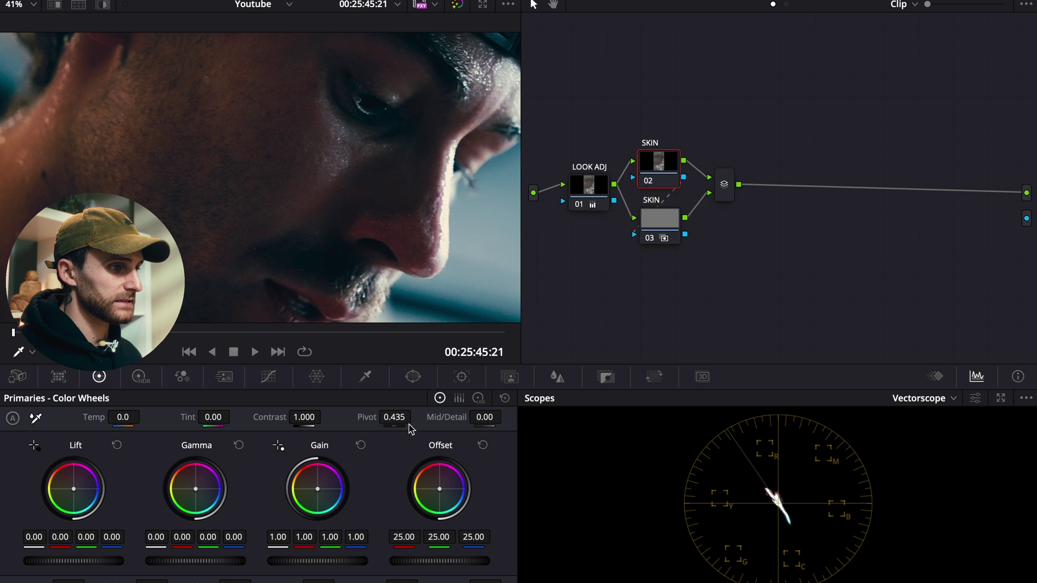
Qualify the man's skin on SKIN node 02 with the HSL qualifier, resampling on the face in highlight view.
{"action": "left_click", "coordinate": [365, 377]}
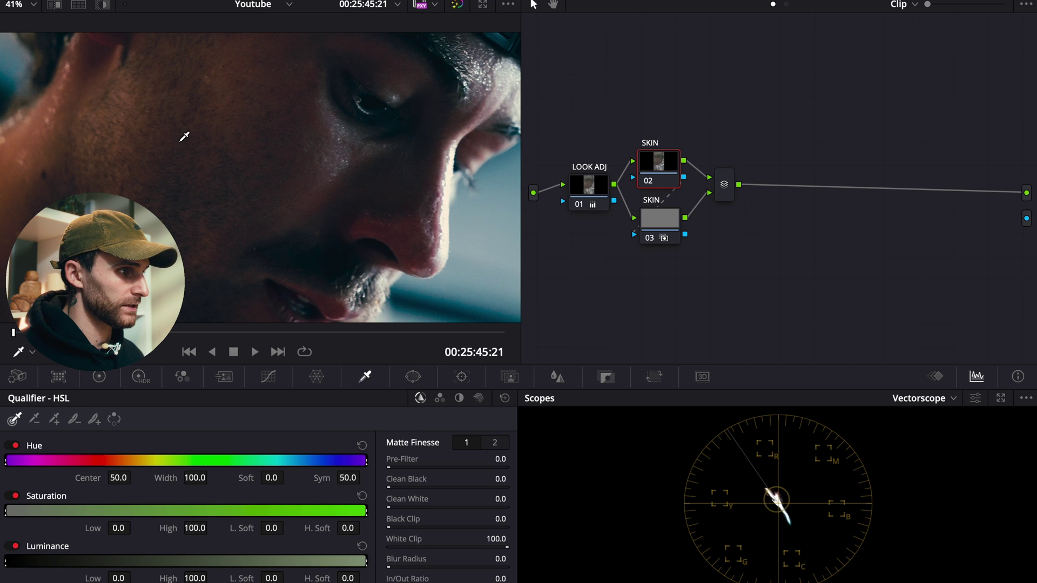
{"action": "left_click", "coordinate": [46, 145]}
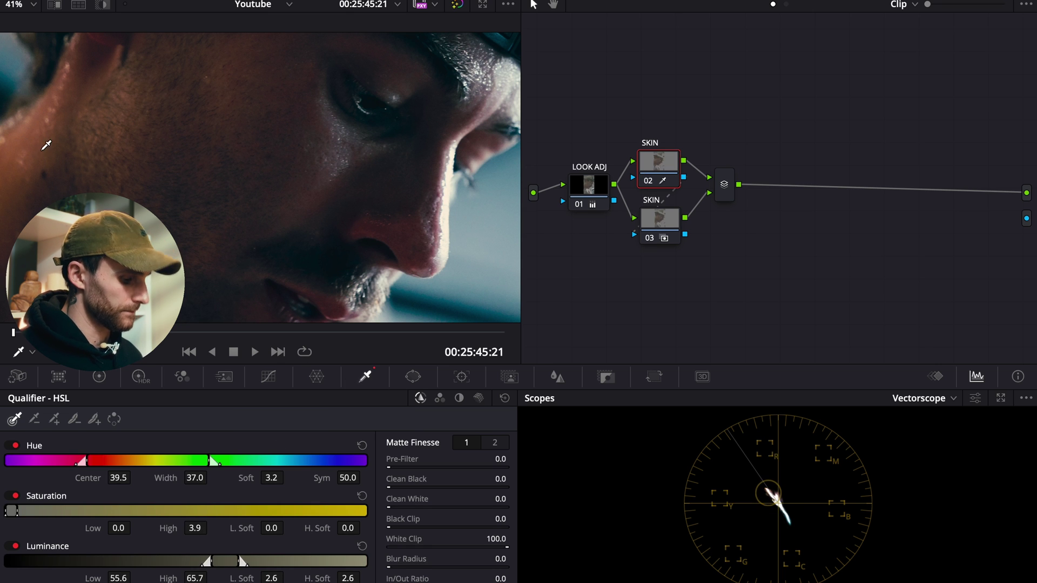
{"action": "key", "text": "shift+h"}
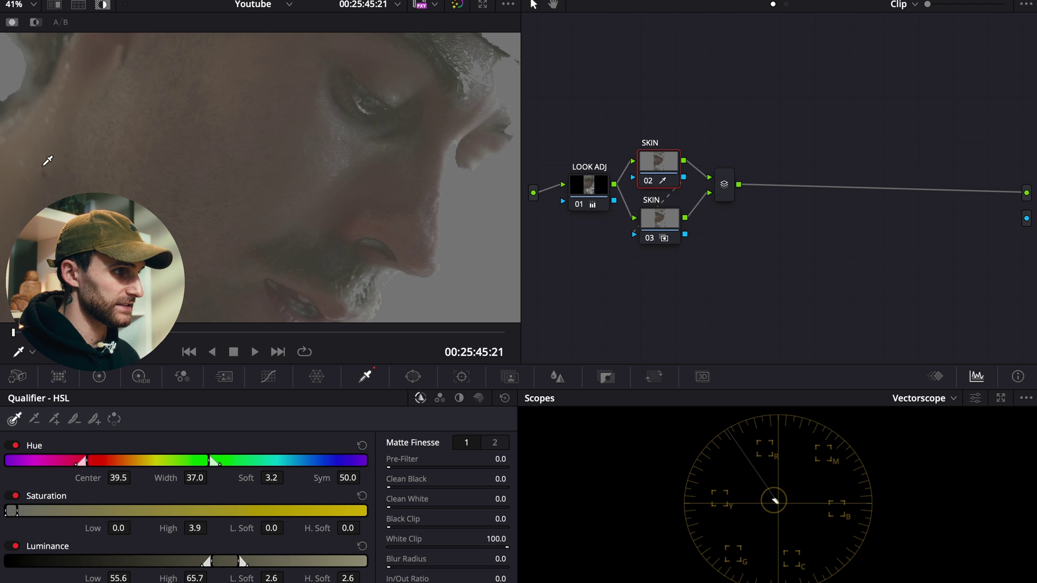
{"action": "left_click", "coordinate": [371, 107]}
Soften the skin key on node 02 with blur radius 32.1 and post-filter 13.5, comparing it with the full image.
{"action": "left_click_drag", "start_coordinate": [391, 567], "coordinate": [612, 542]}
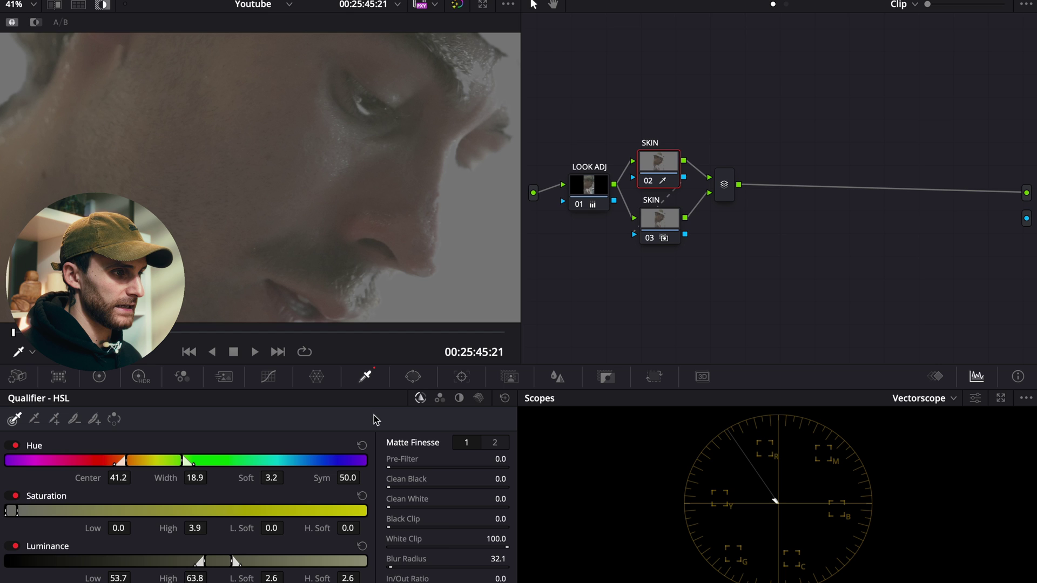
{"action": "left_click", "coordinate": [495, 443]}
{"action": "left_click_drag", "start_coordinate": [396, 578], "coordinate": [483, 572]}
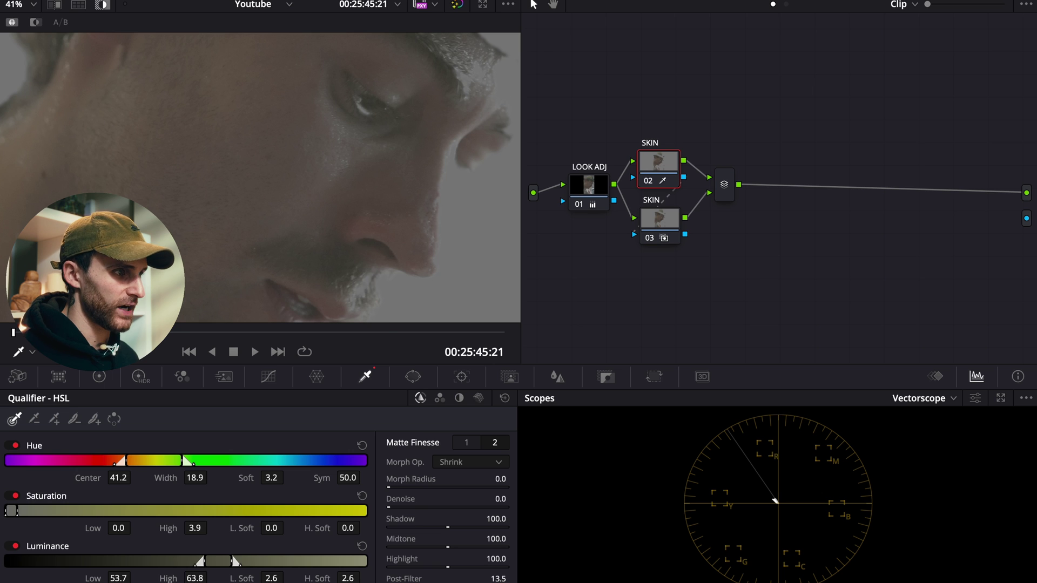
{"action": "key", "text": "shift+h"}
{"action": "key", "text": "shift+h"}
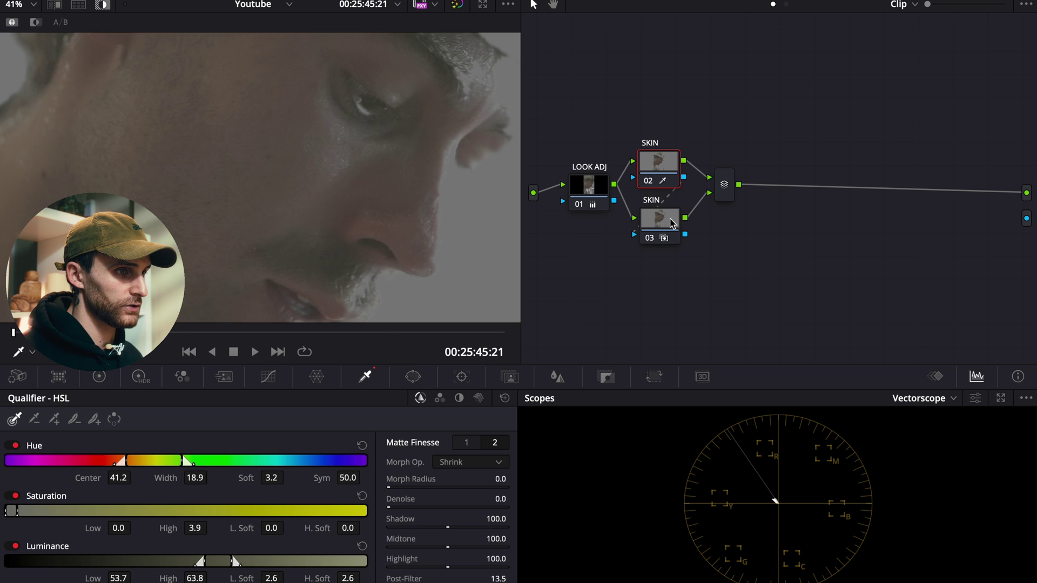
On SKIN node 03, sample the skin into the Hue Vs Hue curve and nudge its point slightly, using the full image and vectorscope.
{"action": "left_click", "coordinate": [672, 223]}
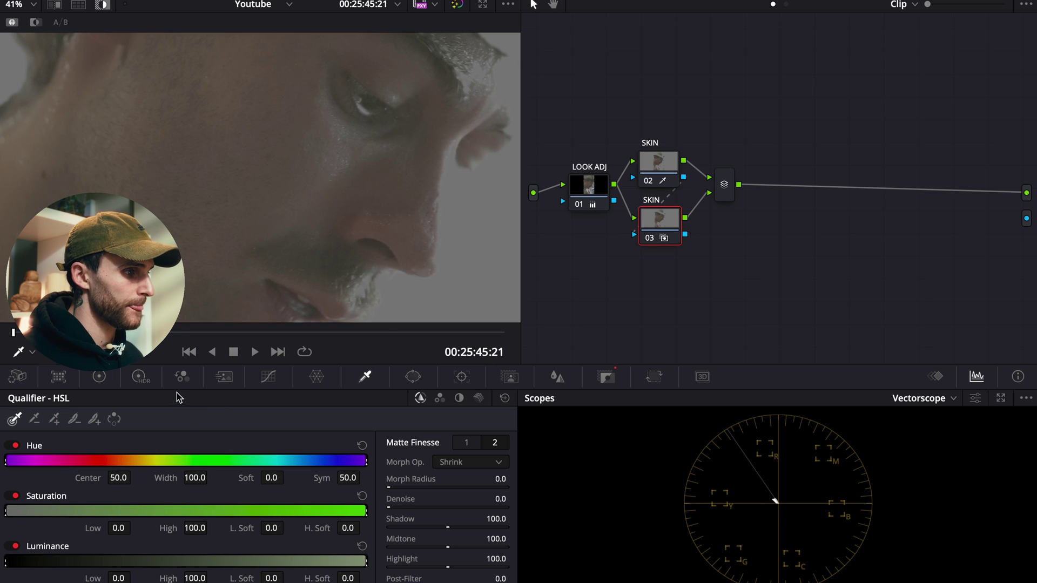
{"action": "left_click", "coordinate": [270, 377]}
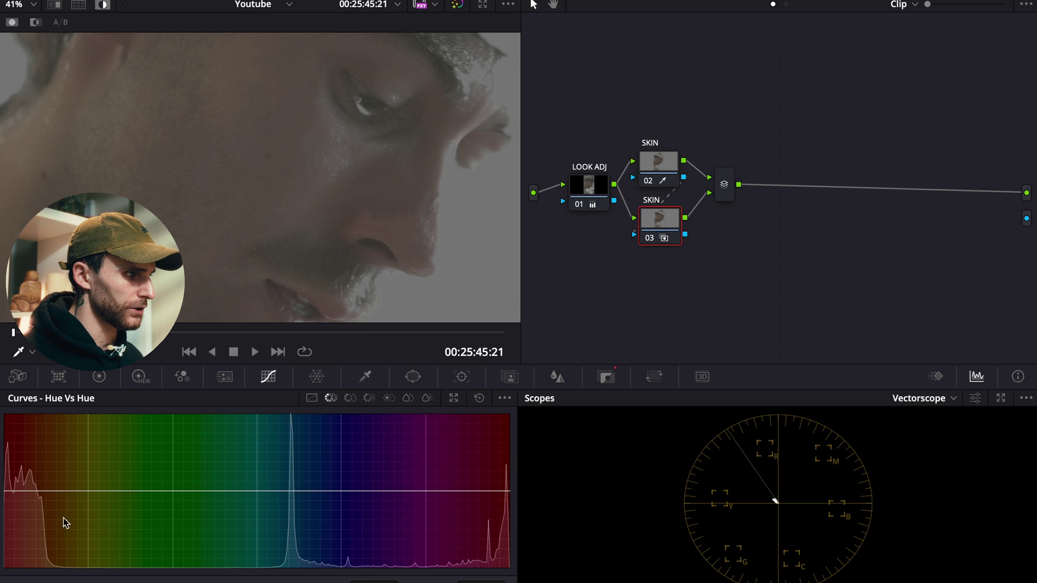
{"action": "left_click", "coordinate": [270, 96]}
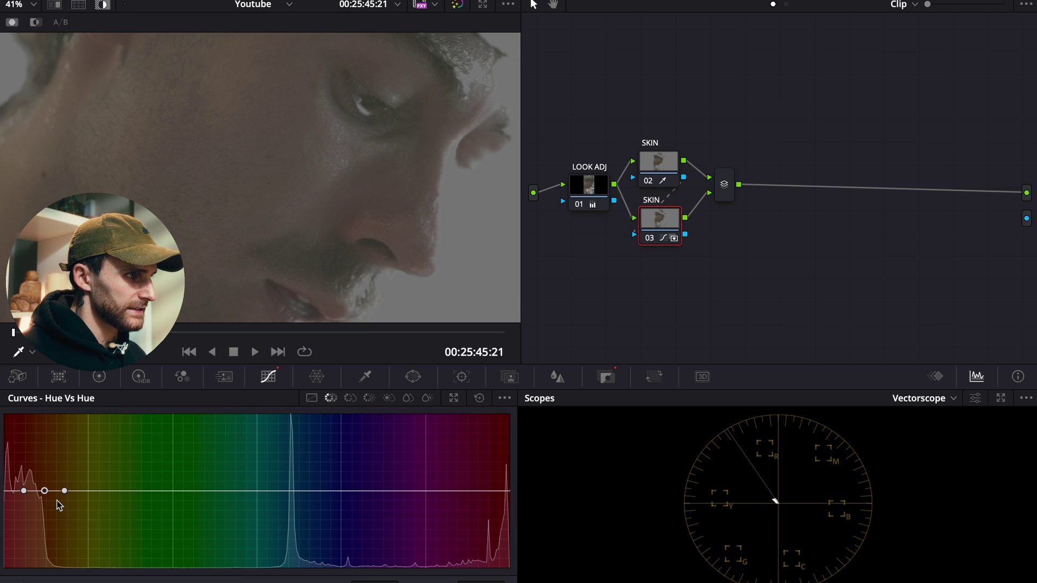
{"action": "key", "text": "shift+h"}
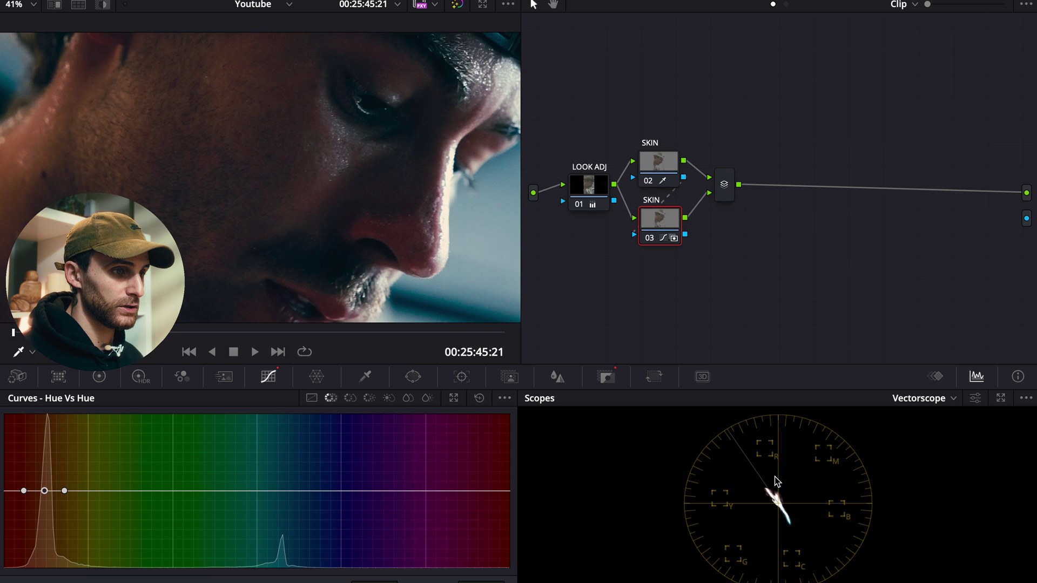
{"action": "left_click", "coordinate": [976, 402]}
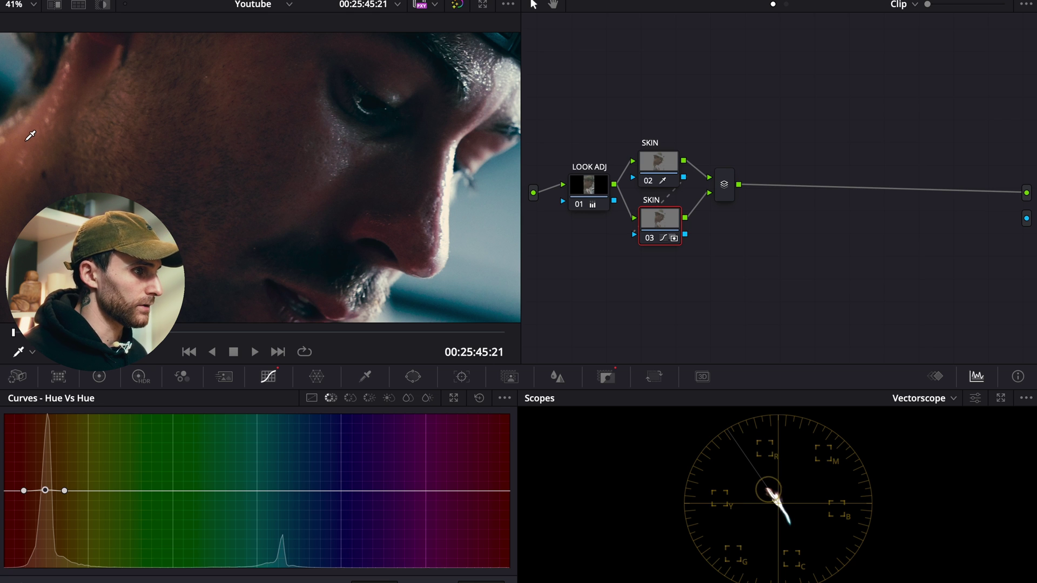
Add a serial node after the mixer and position it close to the mixer's output.
{"action": "left_click", "coordinate": [724, 192]}
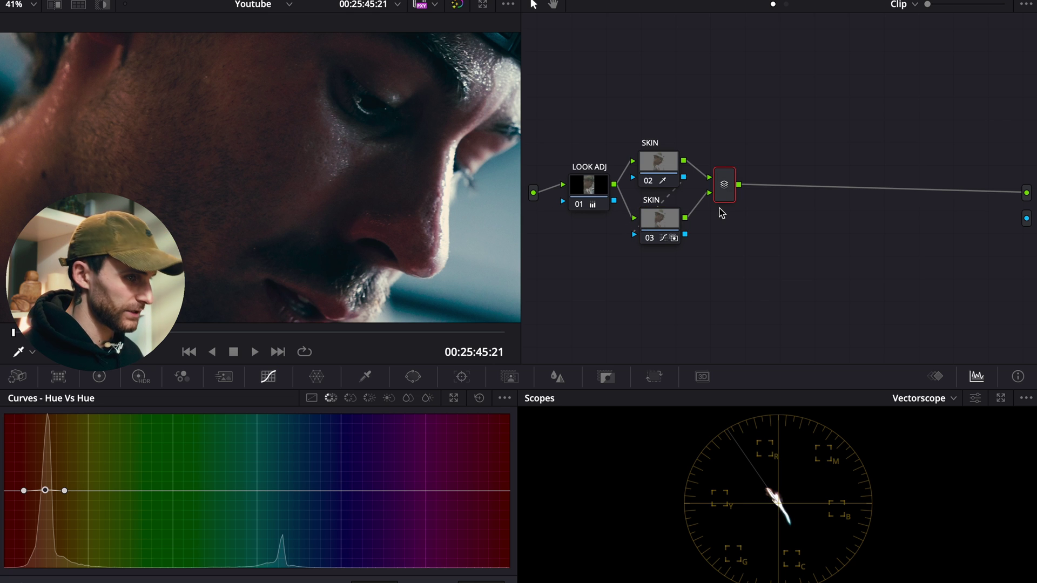
{"action": "key", "text": "alt+s"}
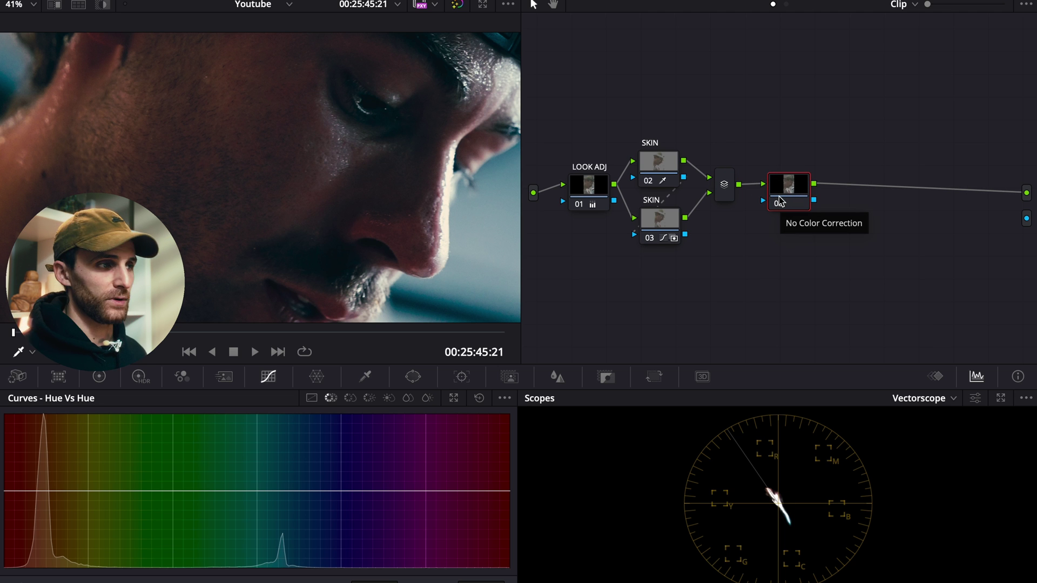
{"action": "scroll", "coordinate": [316, 233], "scroll_direction": "down", "scroll_amount": 1}
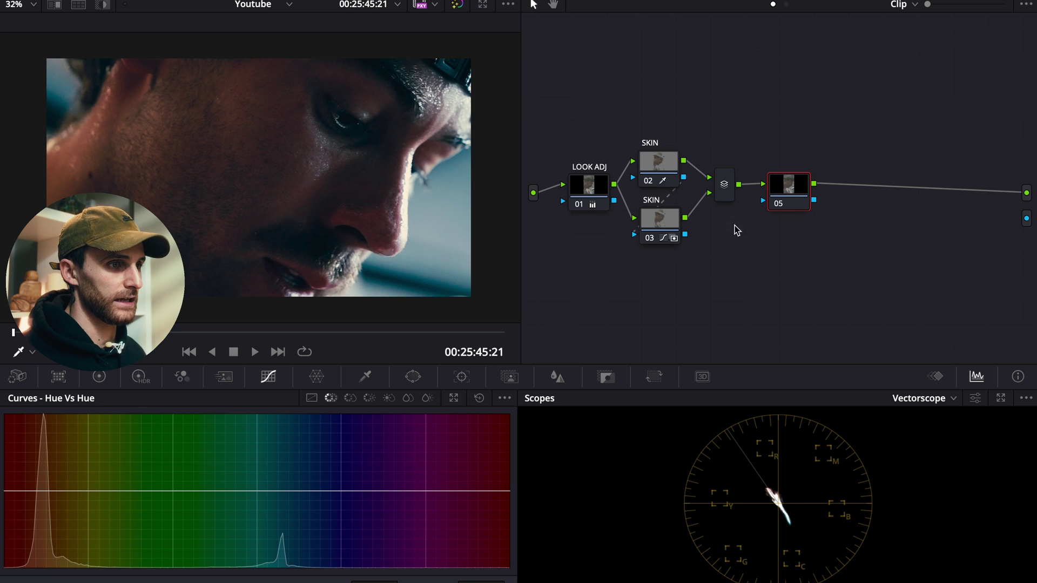
{"action": "left_click_drag", "start_coordinate": [778, 196], "coordinate": [772, 196]}
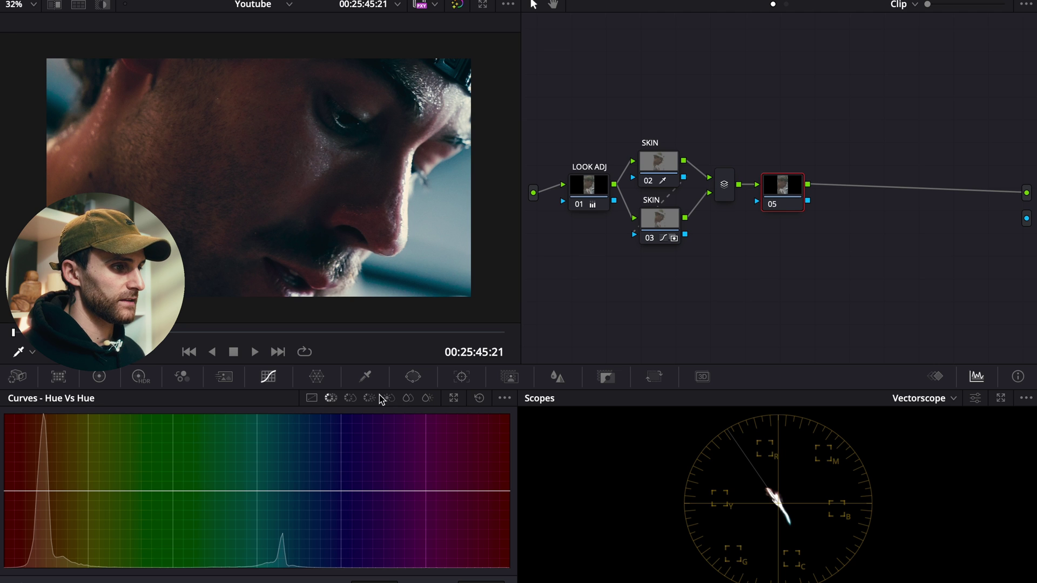
Draw a tilted circle window over the face on node 05 with size 31.44, aspect 31.48, rotation 65.82 and softness 18.02.
{"action": "left_click", "coordinate": [417, 377]}
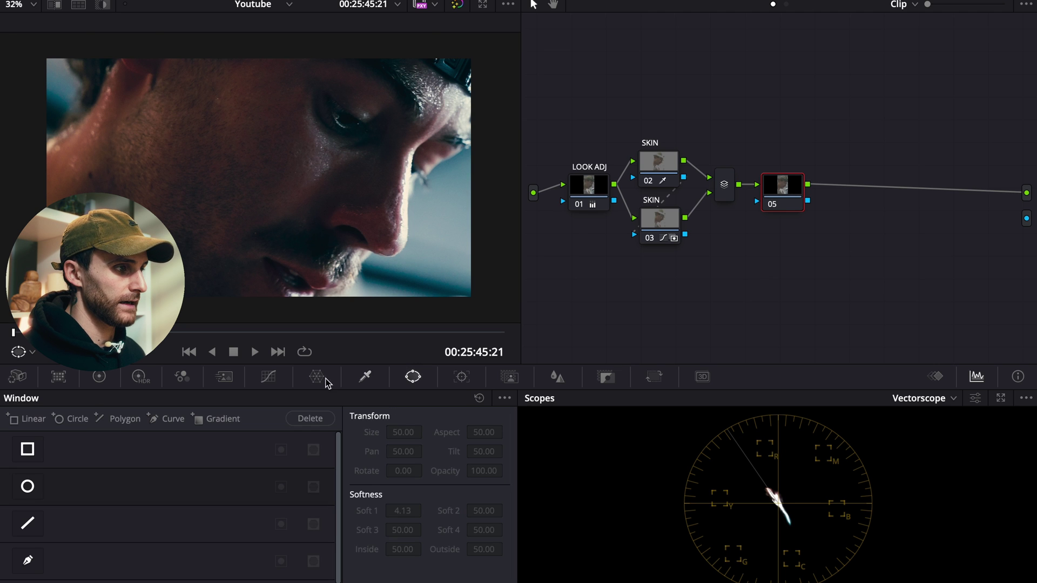
{"action": "left_click", "coordinate": [27, 486]}
{"action": "left_click_drag", "start_coordinate": [459, 179], "coordinate": [412, 181]}
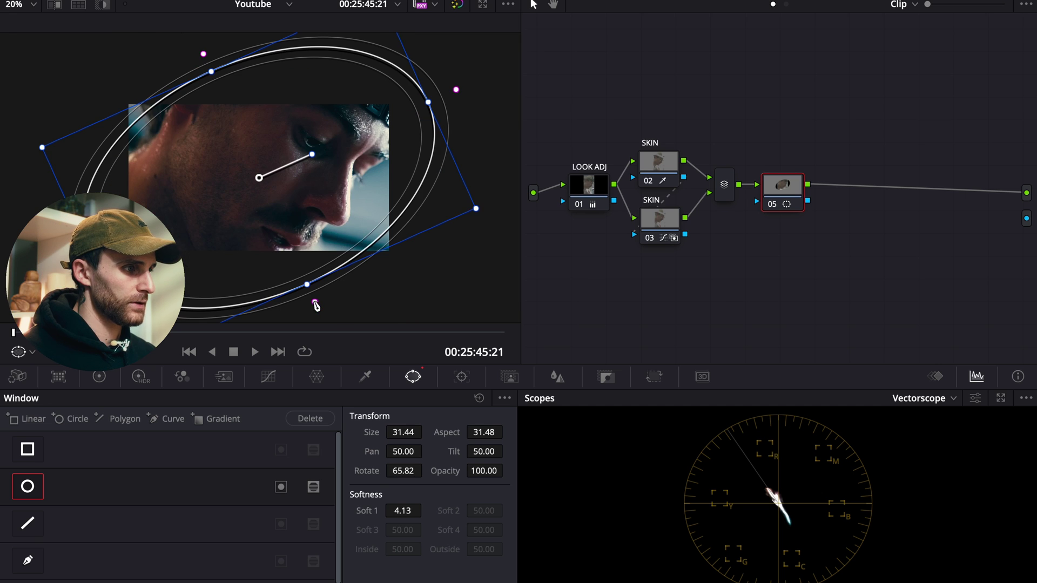
{"action": "mouse_move", "coordinate": [322, 304]}
{"action": "left_mouse_down"}
{"action": "mouse_move", "coordinate": [311, 303]}
{"action": "mouse_move", "coordinate": [324, 322]}
{"action": "left_mouse_up"}
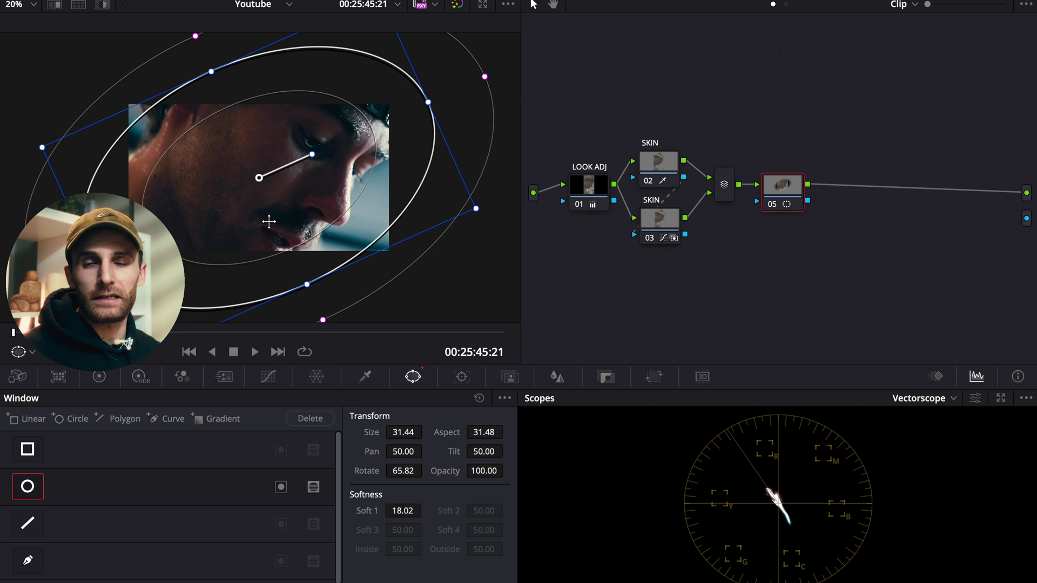
{"action": "scroll", "coordinate": [269, 222], "scroll_direction": "down", "scroll_amount": 2}
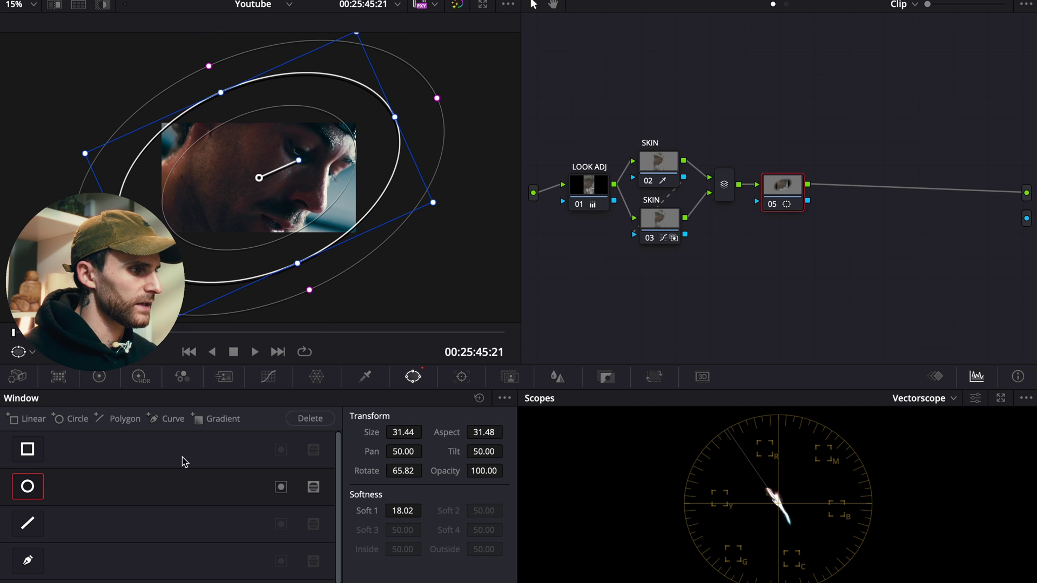
Invert node 05's circle window and shrink the ellipse around the face while viewing the highlighted matte.
{"action": "left_click", "coordinate": [99, 376]}
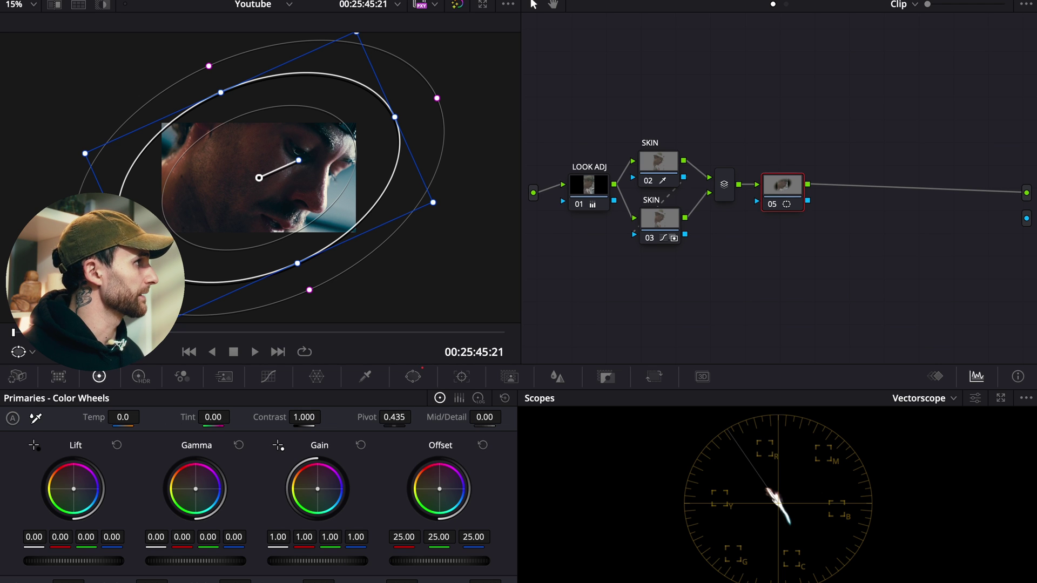
{"action": "left_click", "coordinate": [413, 377]}
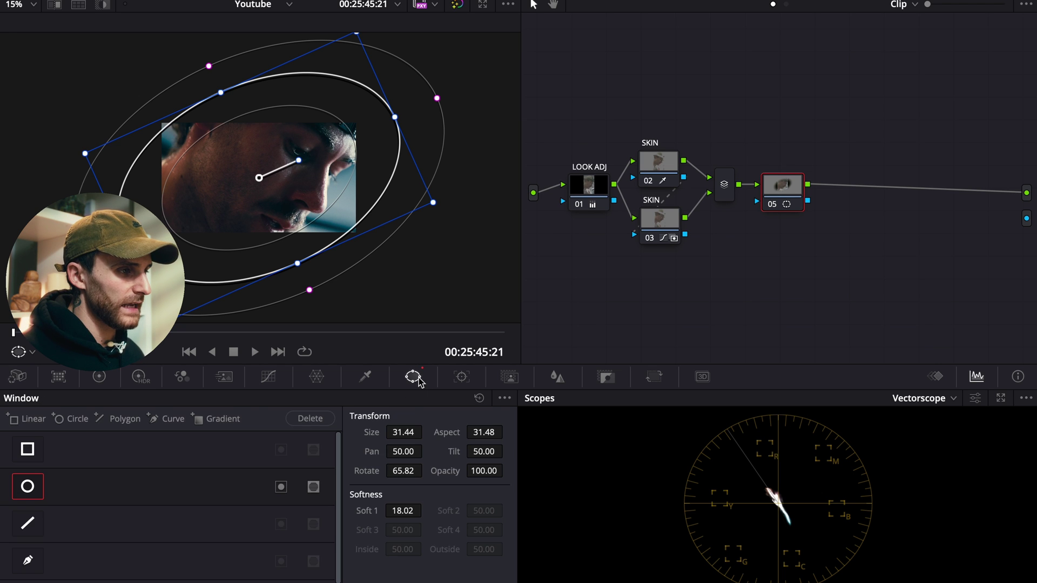
{"action": "left_click", "coordinate": [281, 488]}
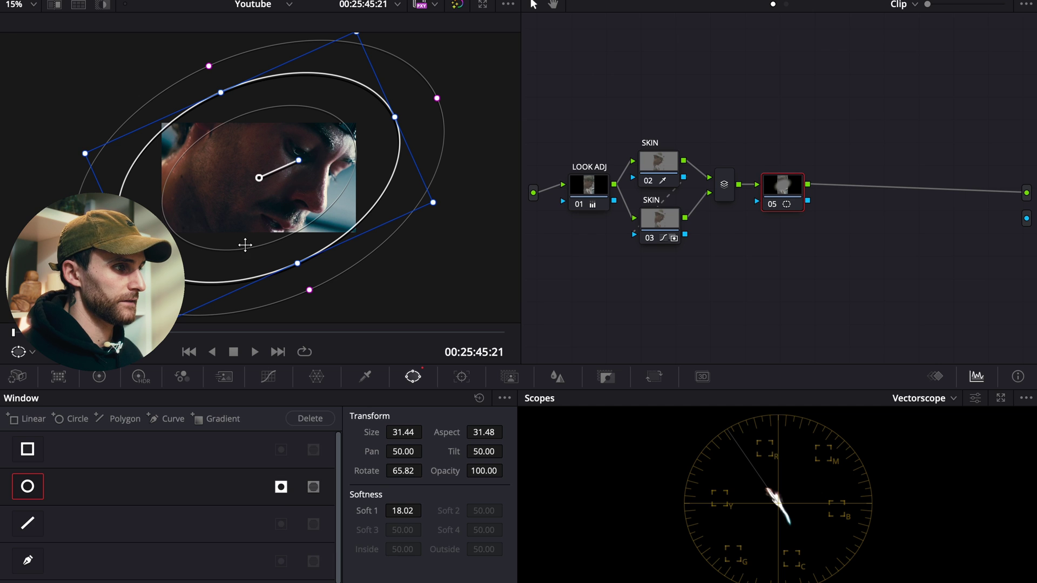
{"action": "key", "text": "shift+h"}
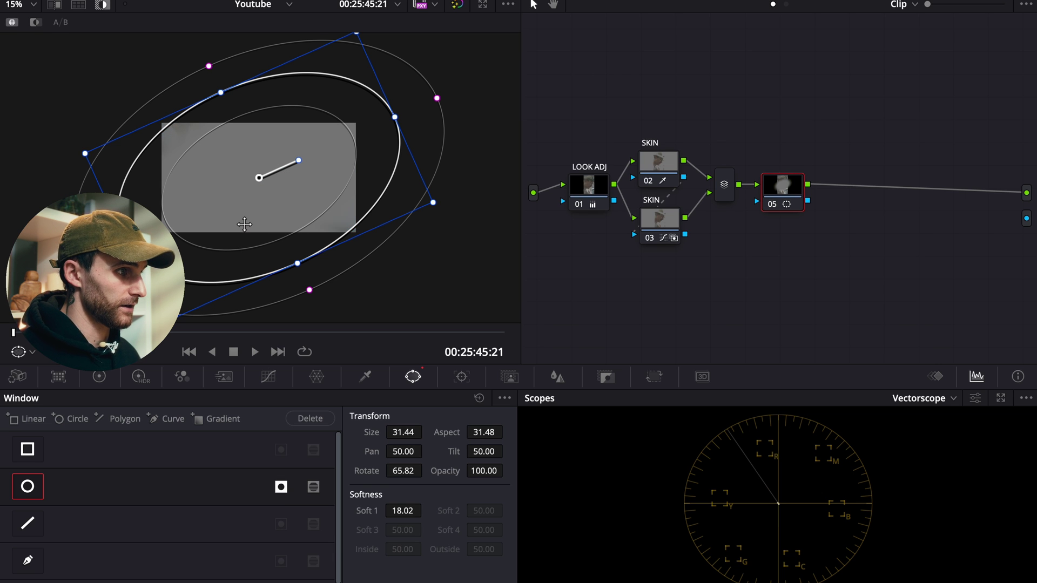
{"action": "scroll", "coordinate": [301, 196], "scroll_direction": "up", "scroll_amount": 1}
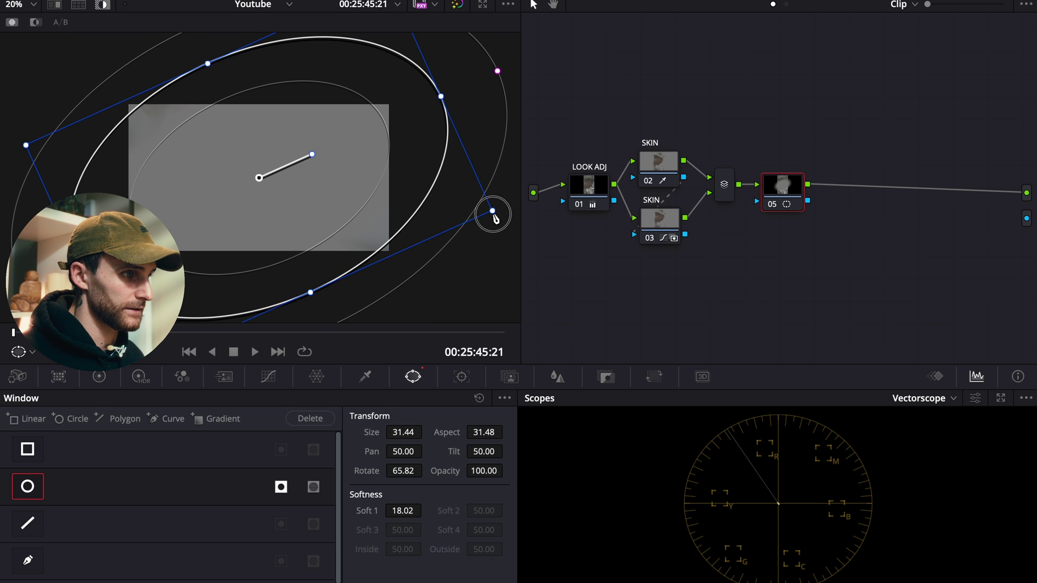
{"action": "left_click_drag", "start_coordinate": [492, 212], "coordinate": [456, 197]}
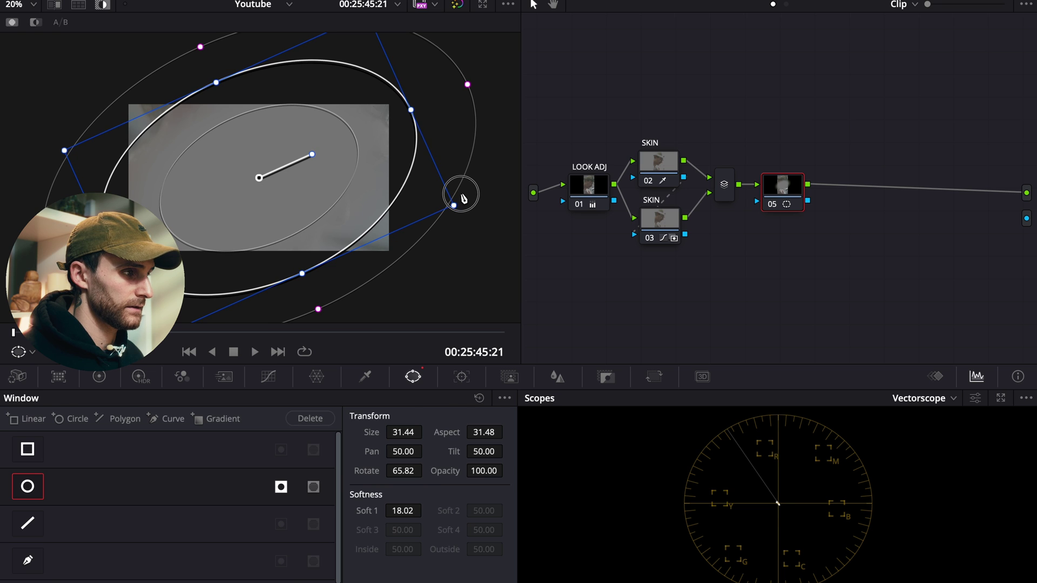
Leave the highlight view and lower node 05's overall gamma to -0.04 to darken the area around the face.
{"action": "key", "text": "shift+h"}
{"action": "left_click", "coordinate": [99, 376]}
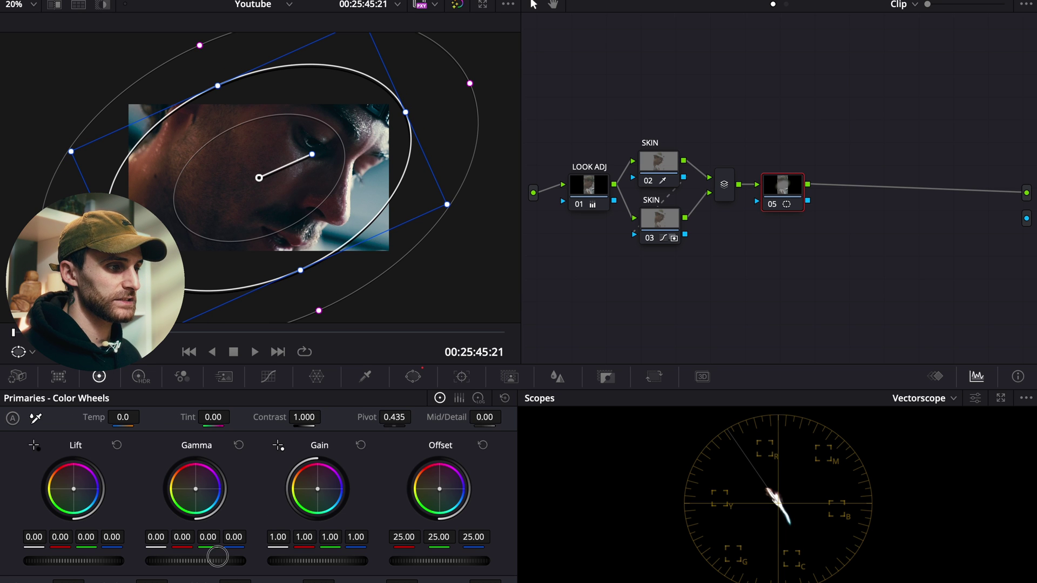
{"action": "left_click_drag", "start_coordinate": [216, 561], "coordinate": [112, 561]}
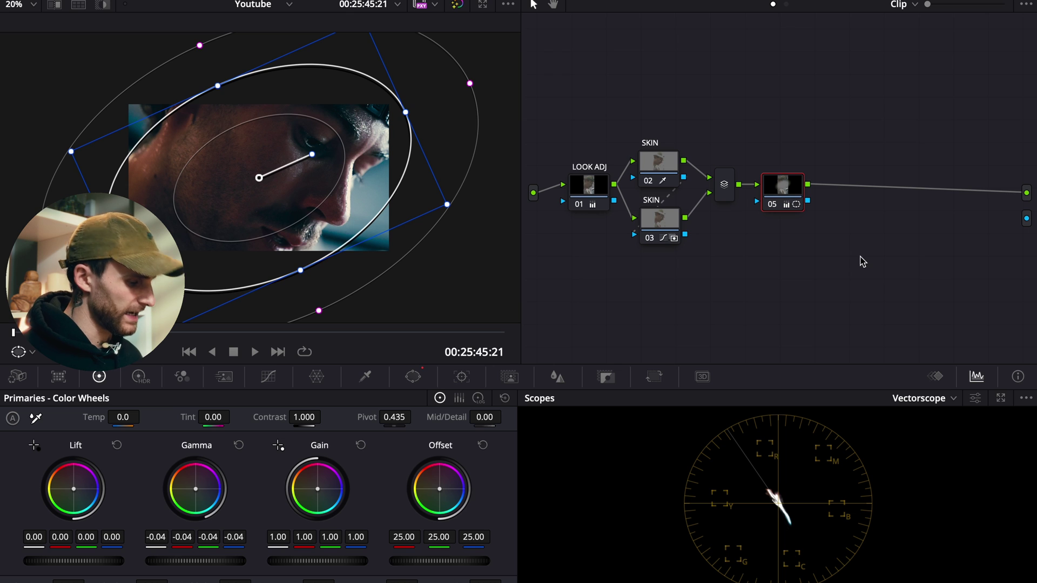
Add a serial node after 05 with a gradient window at pan 44.91, tilt 44.46 and rotation -154.49, and highlight its matte.
{"action": "key", "text": "alt+s"}
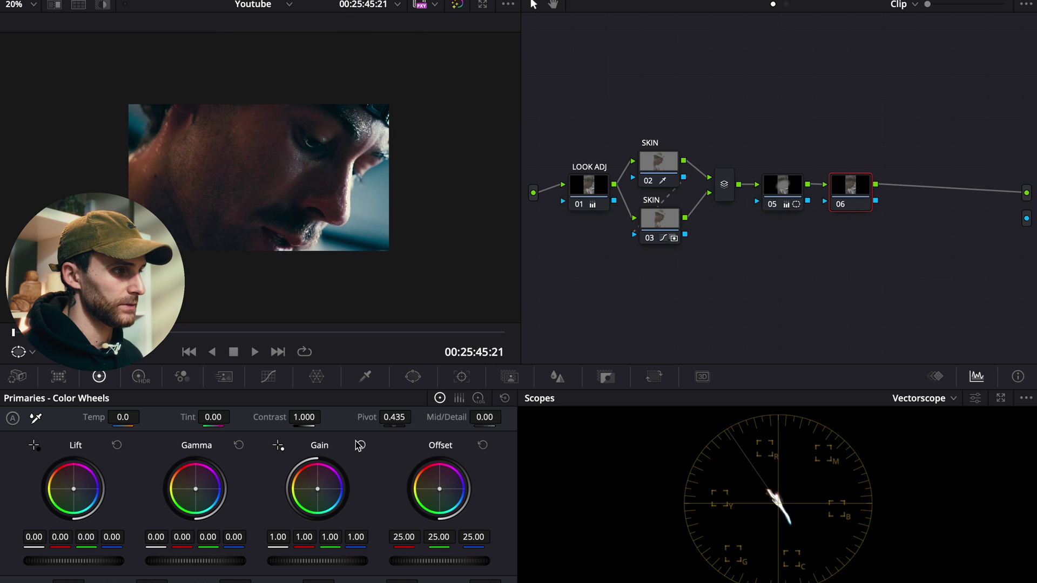
{"action": "left_click", "coordinate": [413, 377]}
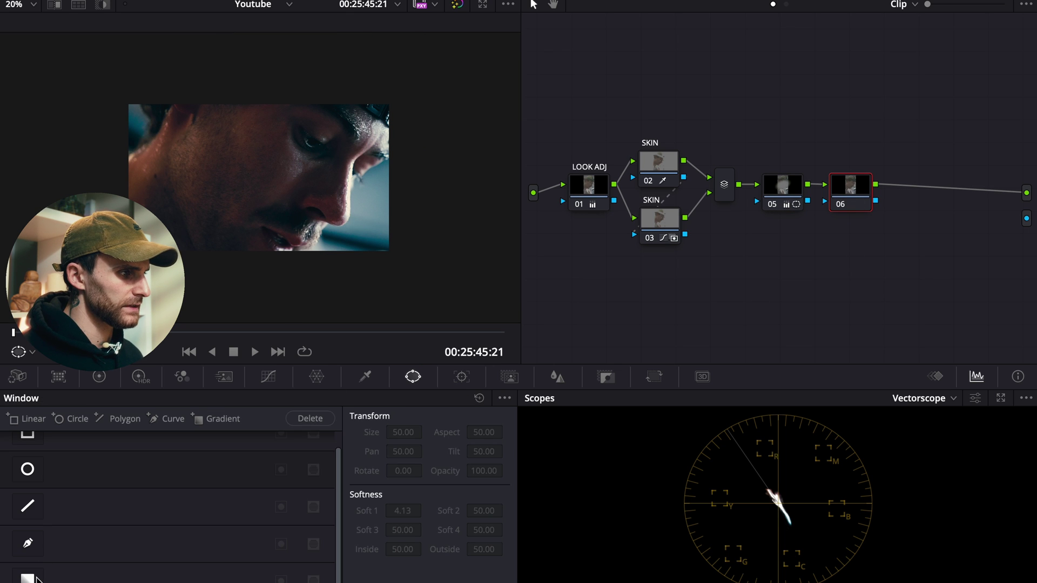
{"action": "left_click", "coordinate": [27, 577]}
{"action": "left_click_drag", "start_coordinate": [258, 223], "coordinate": [320, 47]}
{"action": "left_click_drag", "start_coordinate": [259, 179], "coordinate": [171, 277]}
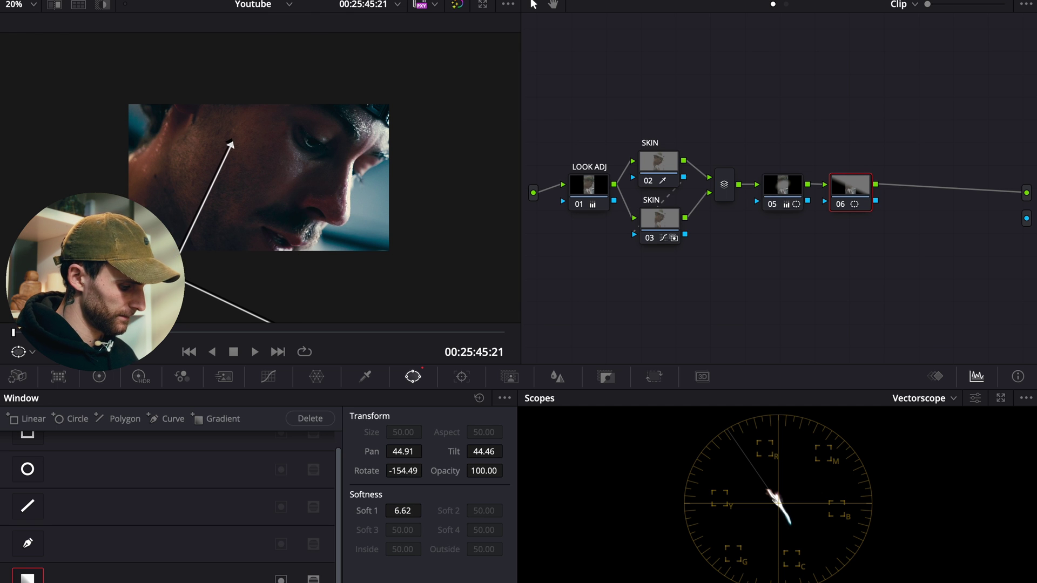
{"action": "key", "text": "shift+h"}
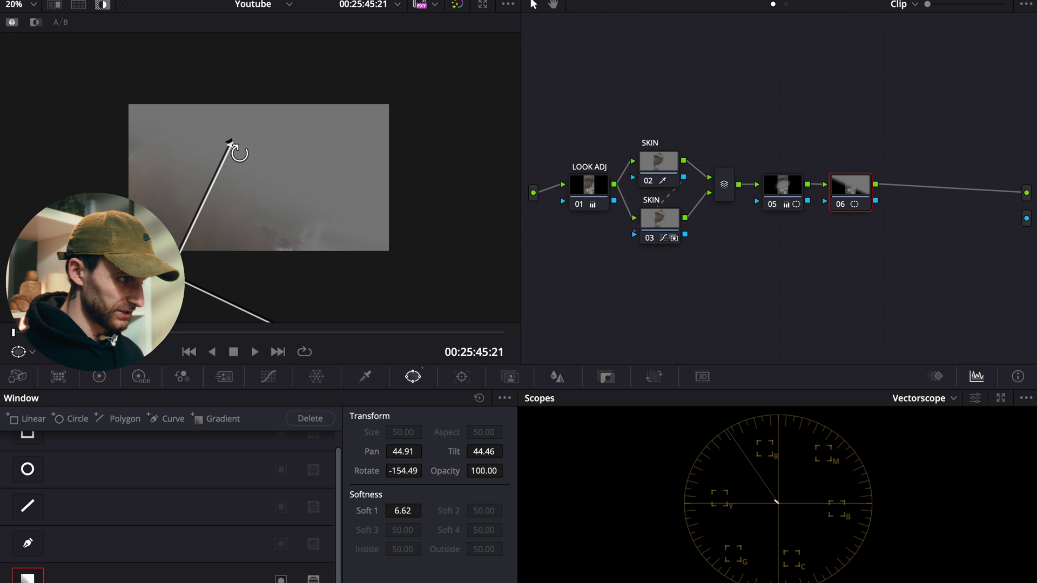
Darken node 06's gradient area by setting overall gamma to -0.03 and offset to 22.00, and check the result full screen.
{"action": "left_click_drag", "start_coordinate": [183, 274], "coordinate": [183, 274]}
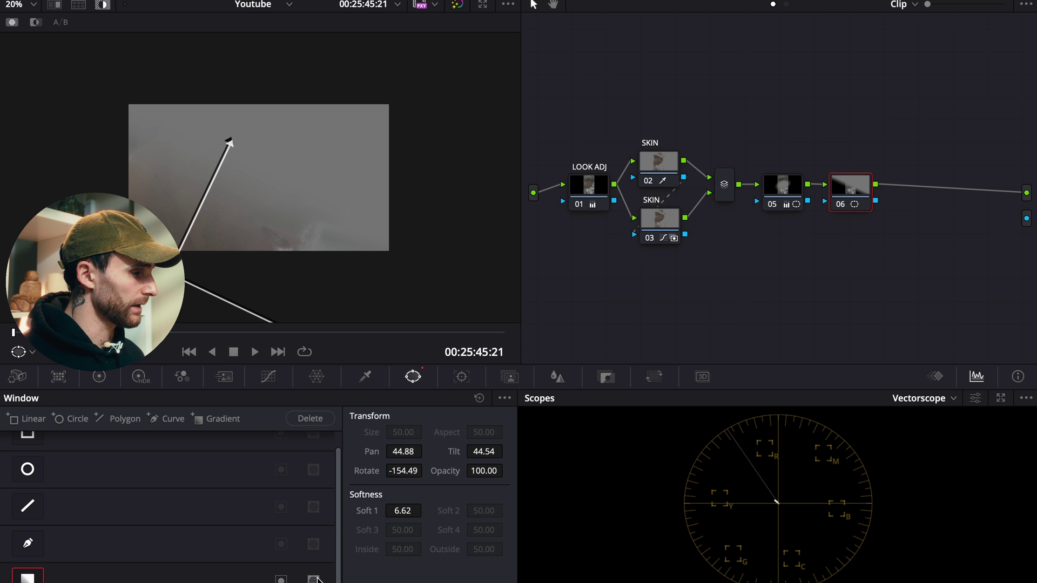
{"action": "left_click", "coordinate": [99, 377]}
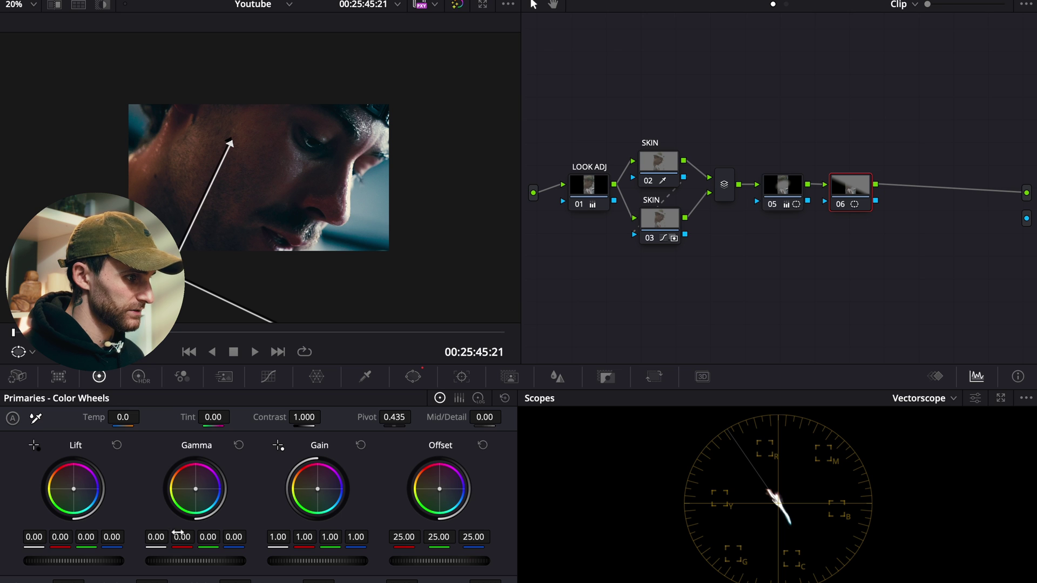
{"action": "left_click_drag", "start_coordinate": [189, 560], "coordinate": [92, 562]}
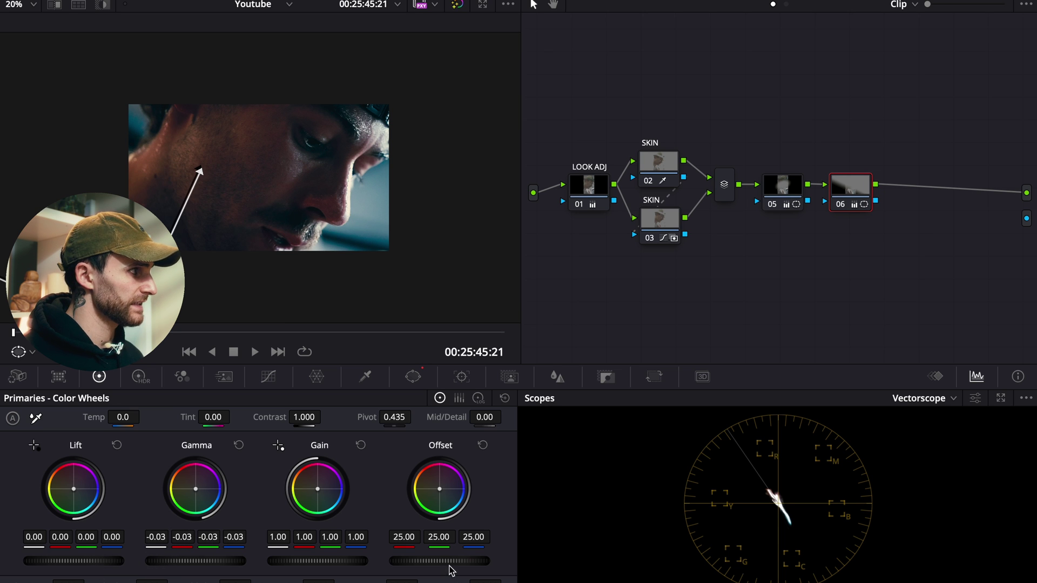
{"action": "left_click_drag", "start_coordinate": [451, 571], "coordinate": [410, 566]}
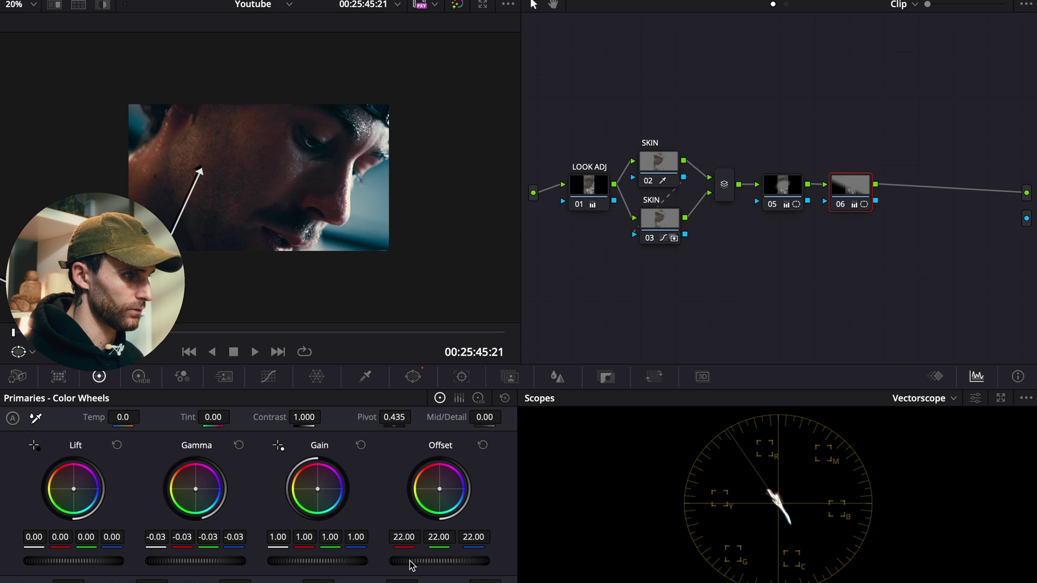
{"action": "key", "text": "super+f"}
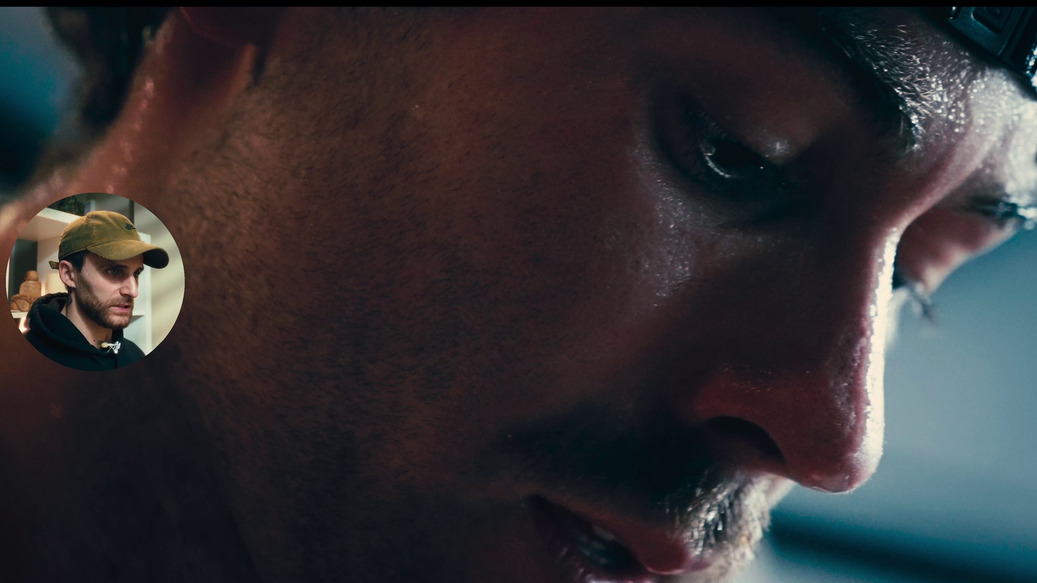
{"action": "key", "text": "Escape"}
Combine nodes 05 and 06 into a compound node and label it WINDOWS.
{"action": "left_click_drag", "start_coordinate": [903, 161], "coordinate": [777, 216]}
{"action": "right_click", "coordinate": [781, 178]}
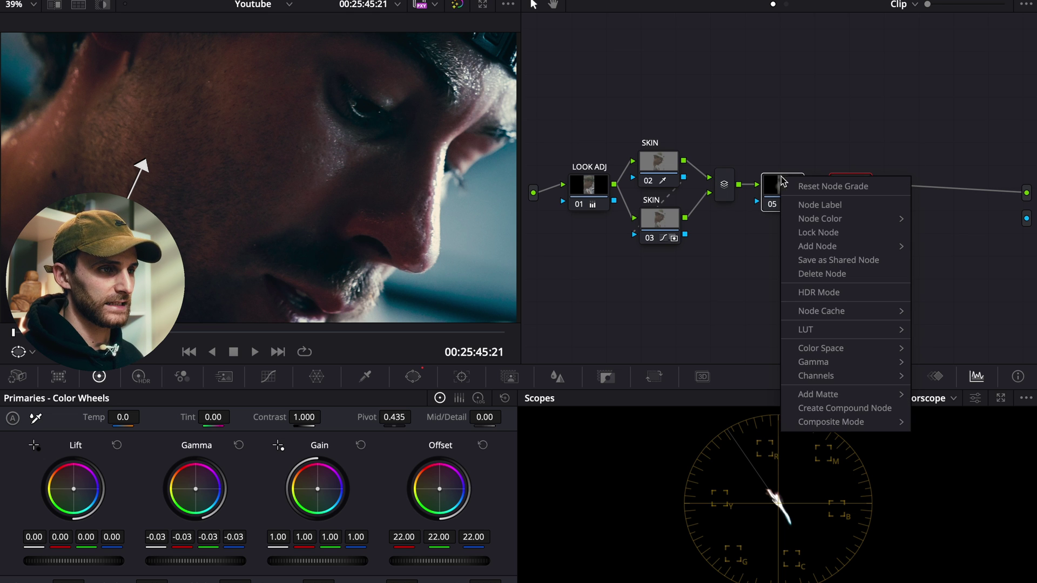
{"action": "left_click", "coordinate": [845, 408]}
{"action": "left_click_drag", "start_coordinate": [783, 194], "coordinate": [780, 204]}
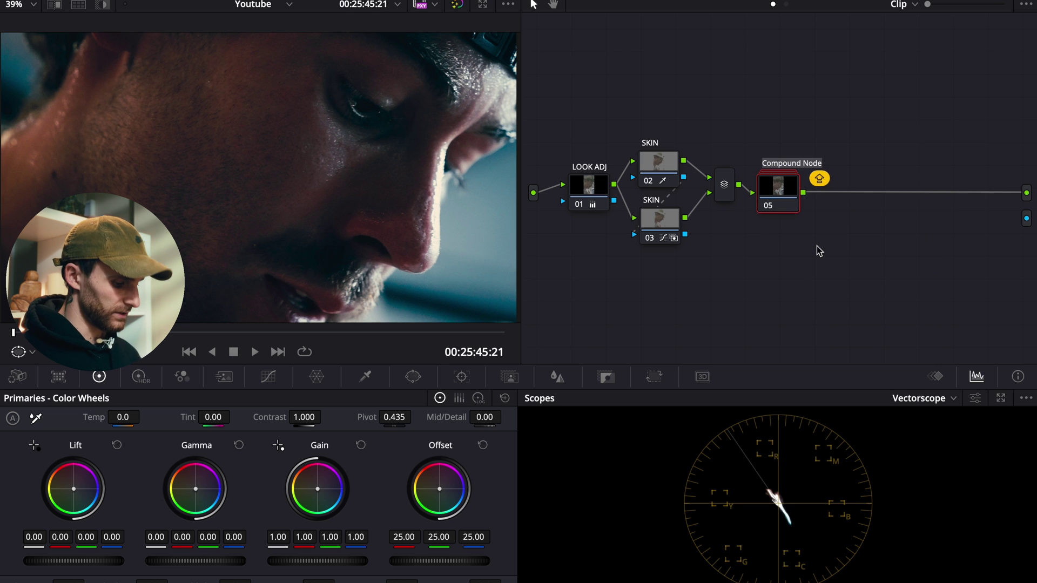
{"action": "type", "text": "WINDOWS"}
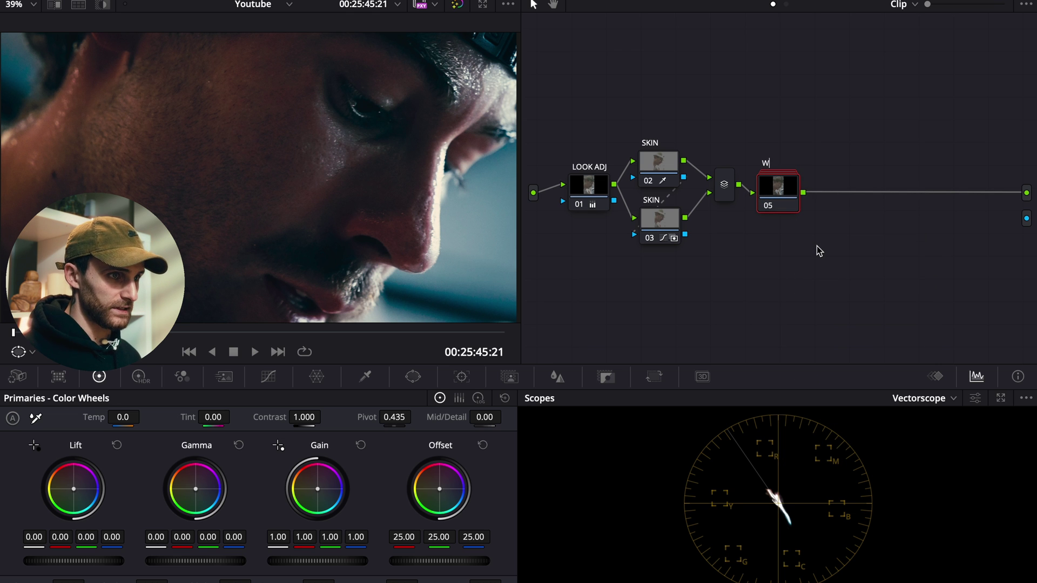
{"action": "key", "text": "Return"}
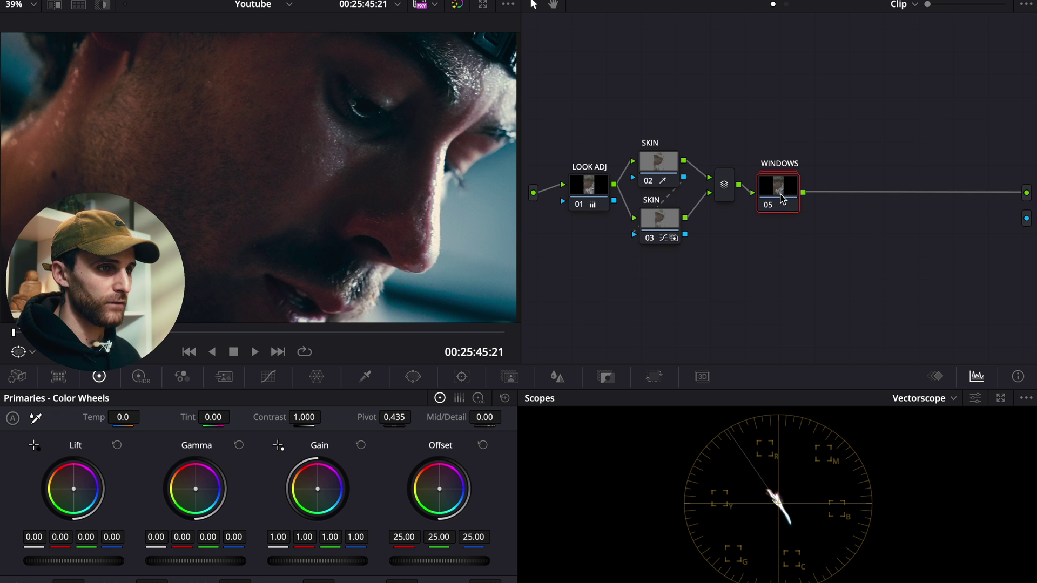
Add two serial nodes after the WINDOWS compound node and select the first of them.
{"action": "key", "text": "alt+s"}
{"action": "key", "text": "alt+s"}
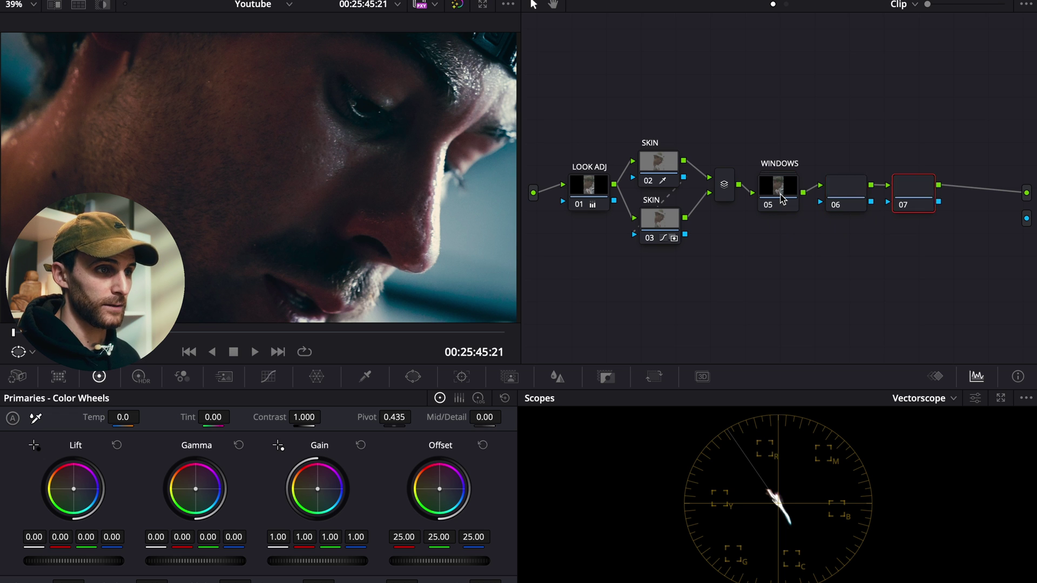
{"action": "left_click", "coordinate": [844, 187]}
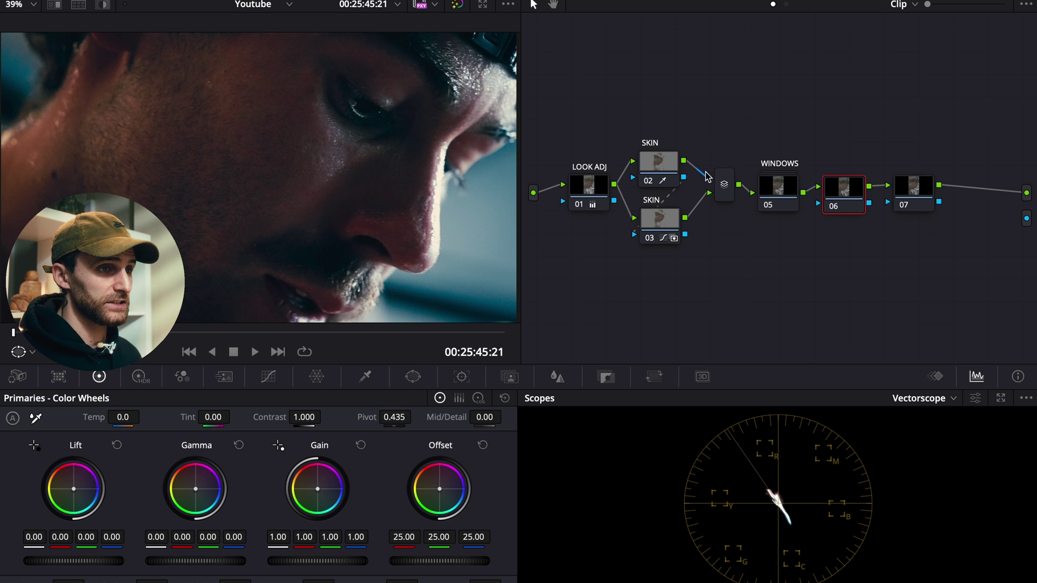
Find the Halation effect in the effects library and apply it to node 06.
{"action": "left_click", "coordinate": [929, 3]}
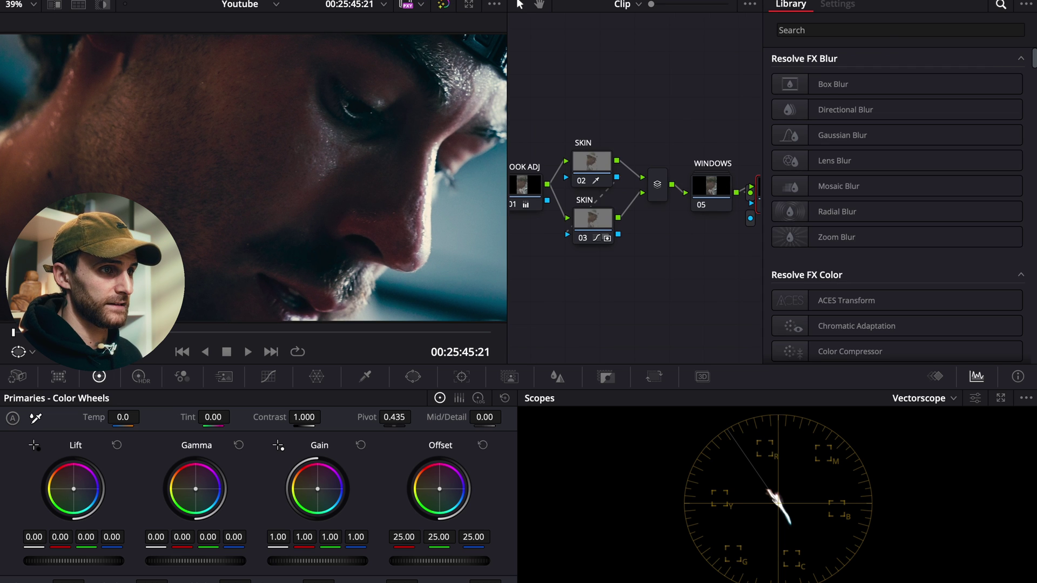
{"action": "left_click", "coordinate": [891, 29]}
{"action": "type", "text": "H"}
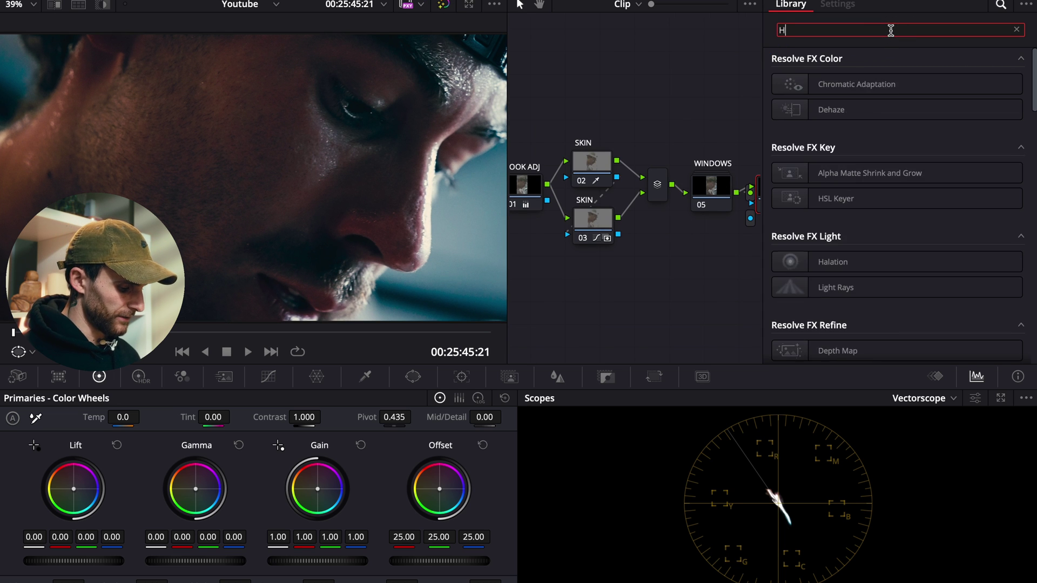
{"action": "type", "text": "ALA"}
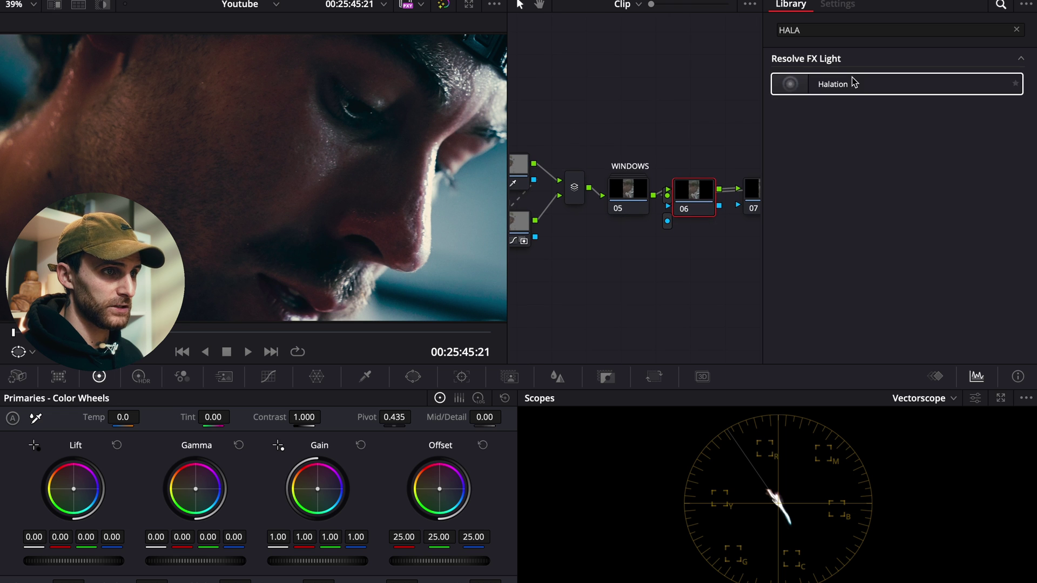
{"action": "left_click_drag", "start_coordinate": [852, 84], "coordinate": [702, 202]}
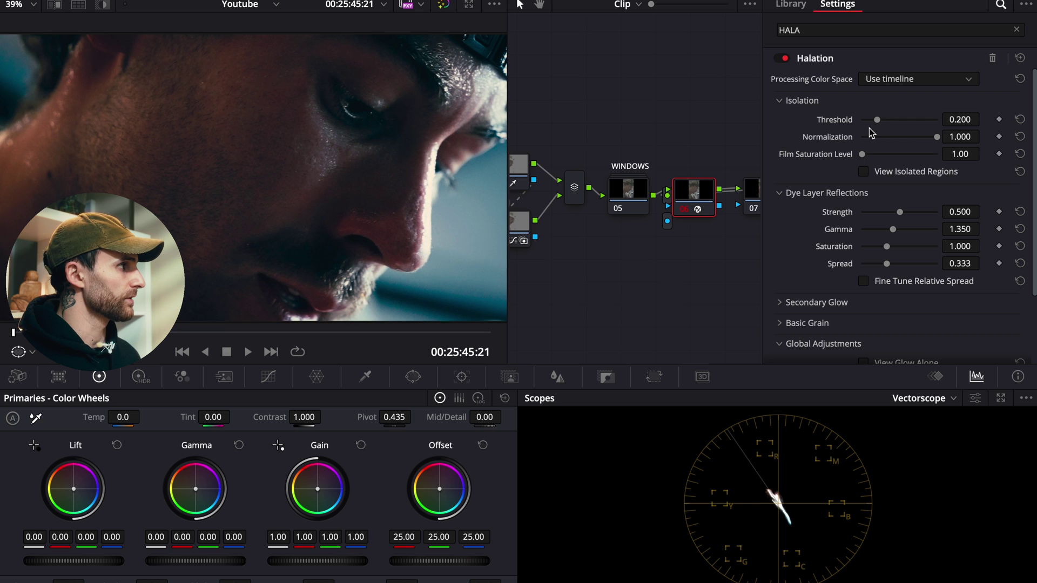
Set the Halation threshold to 0.229 and film saturation level to 2.16, and increase the dye layer reflections' spread.
{"action": "left_click_drag", "start_coordinate": [877, 120], "coordinate": [882, 123]}
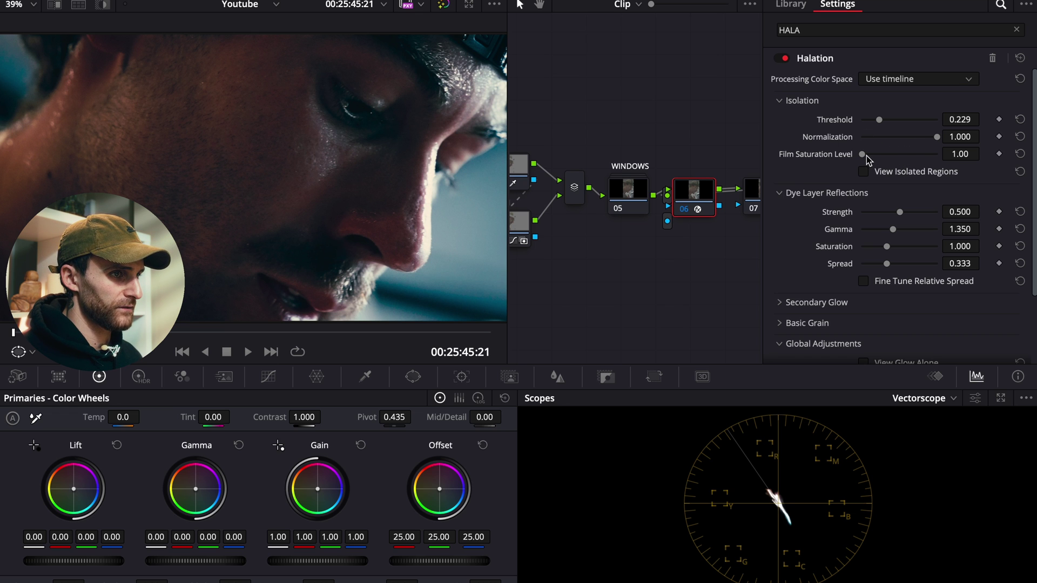
{"action": "mouse_move", "coordinate": [864, 155]}
{"action": "left_mouse_down"}
{"action": "mouse_move", "coordinate": [899, 155]}
{"action": "mouse_move", "coordinate": [871, 162]}
{"action": "left_mouse_up"}
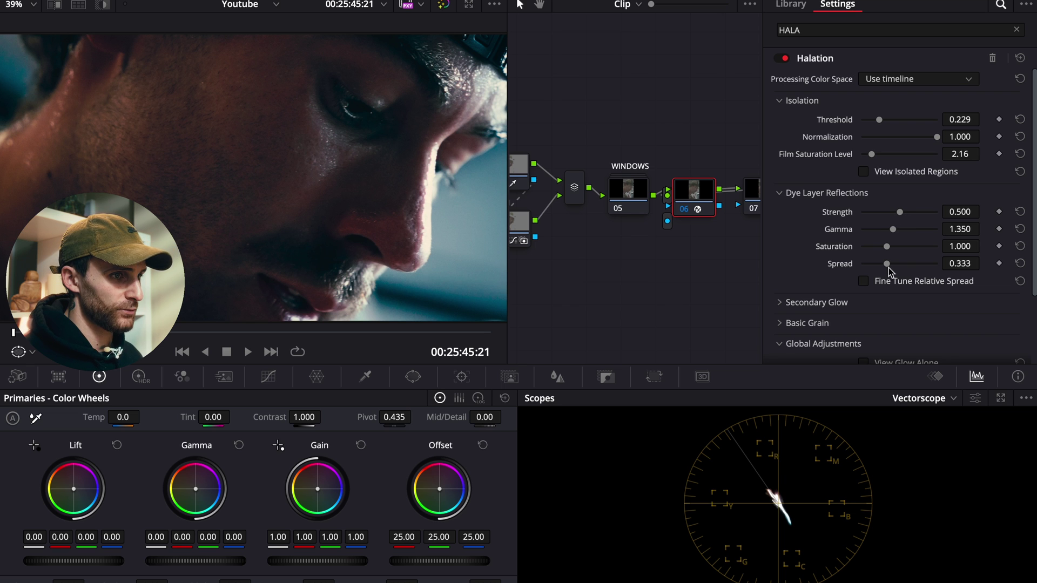
{"action": "left_click_drag", "start_coordinate": [887, 264], "coordinate": [901, 267]}
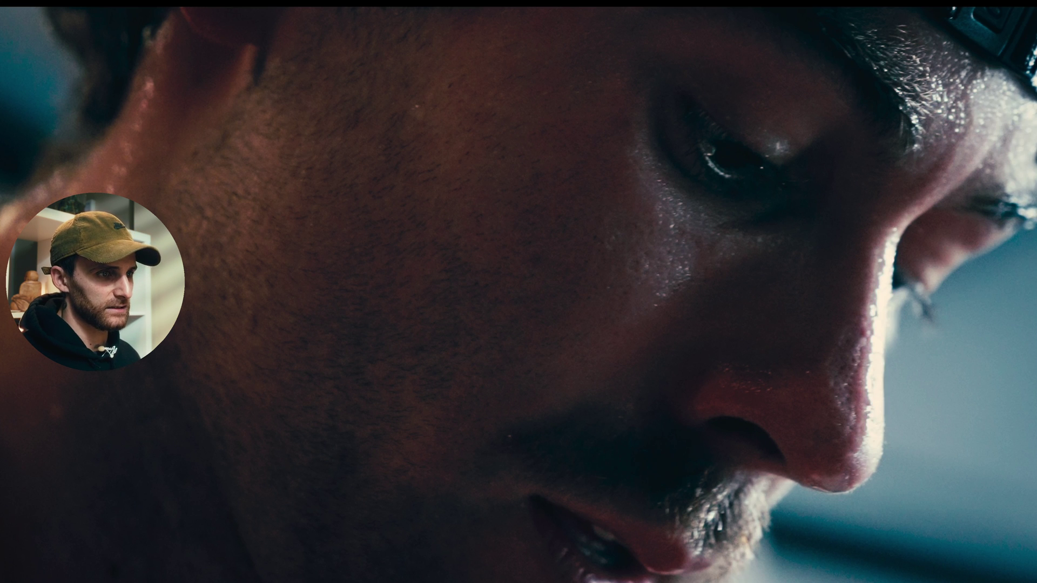
{"action": "mouse_move", "coordinate": [888, 287]}
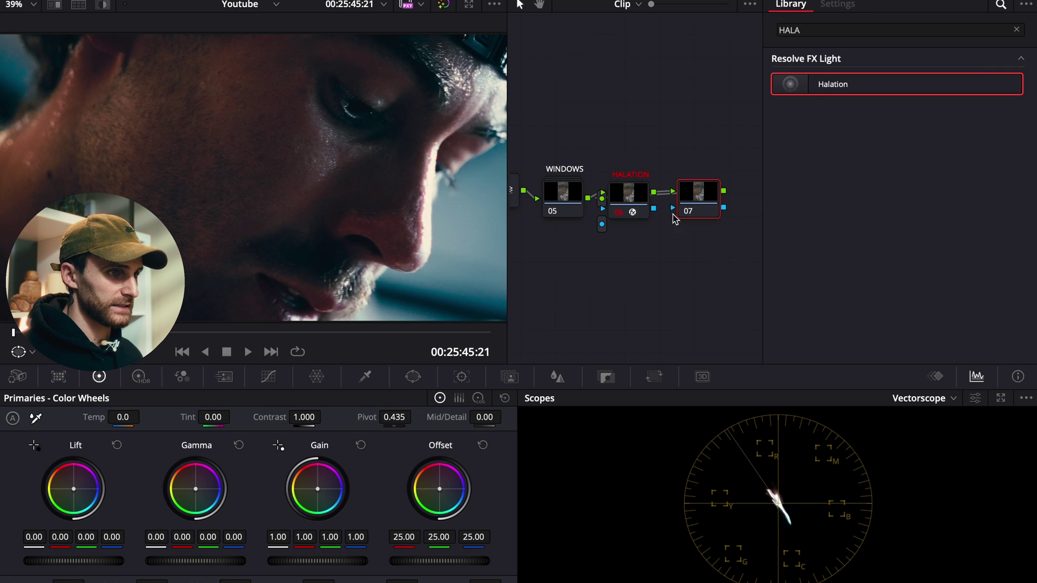
Apply the Film Grain effect to node 07 with a grain size of 0.257, and label the node FILM GRAIN.
{"action": "left_click", "coordinate": [1016, 30]}
{"action": "type", "text": "FILM"}
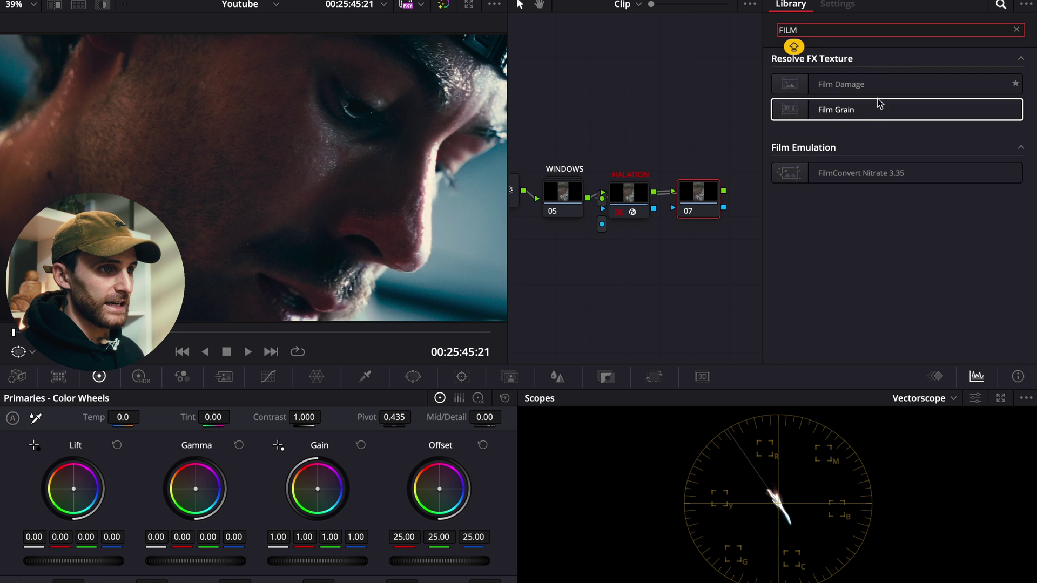
{"action": "left_click_drag", "start_coordinate": [881, 118], "coordinate": [701, 201]}
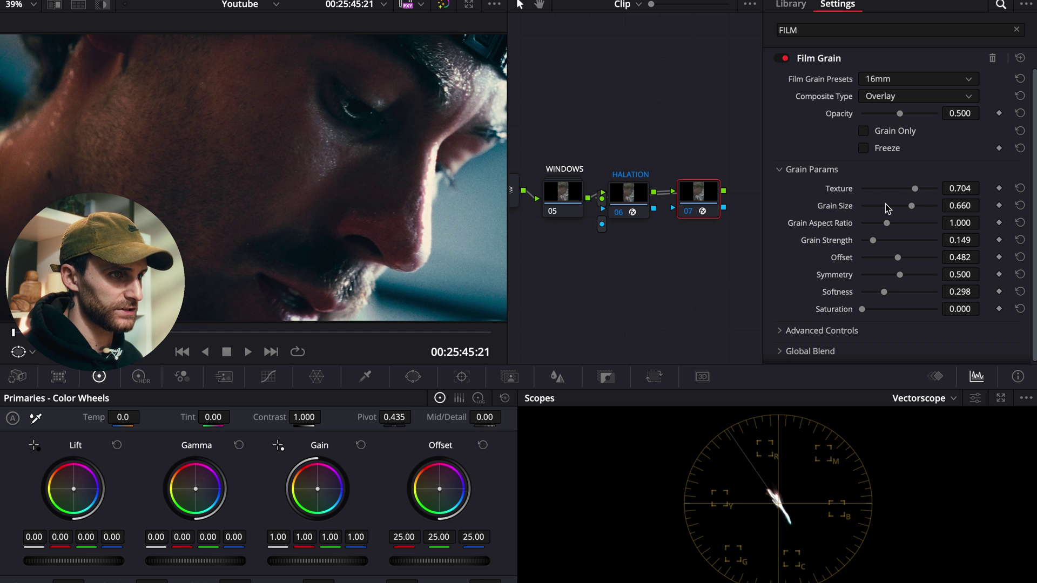
{"action": "left_click_drag", "start_coordinate": [886, 208], "coordinate": [883, 210]}
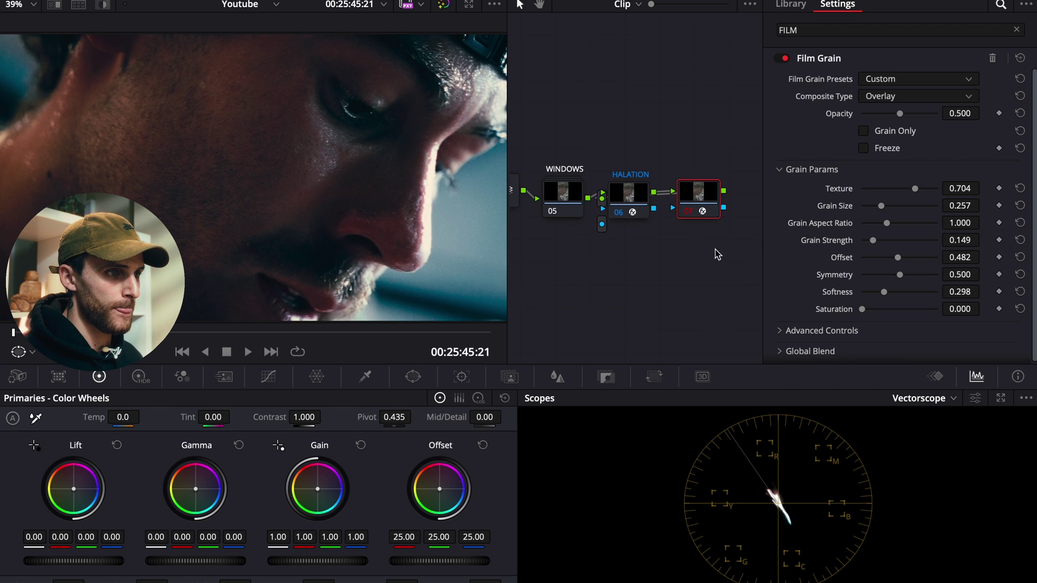
{"action": "right_click", "coordinate": [693, 205]}
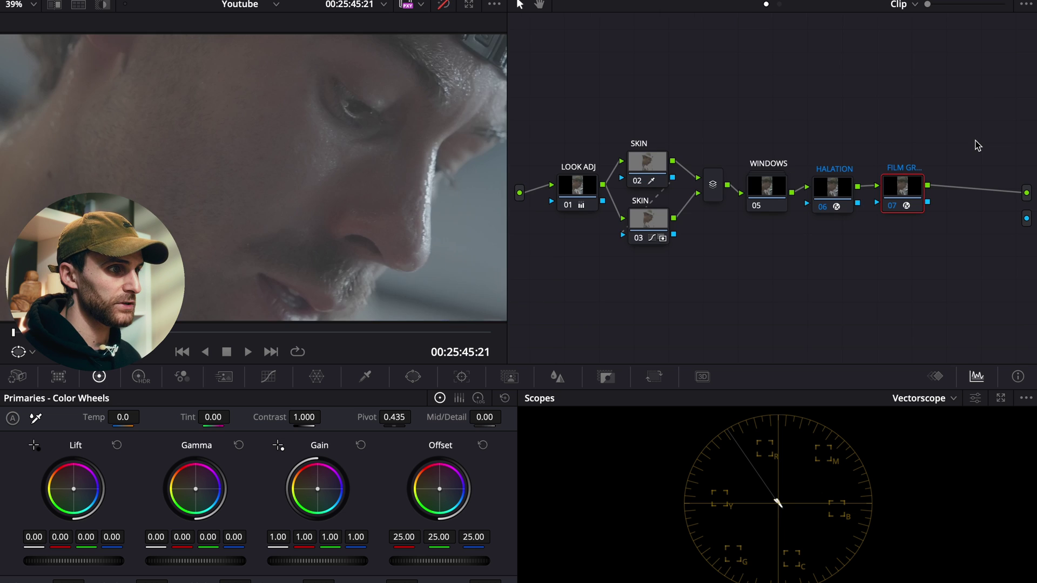
Compare the shot full screen with all grades bypassed and enabled.
{"action": "key", "text": "shift+d"}
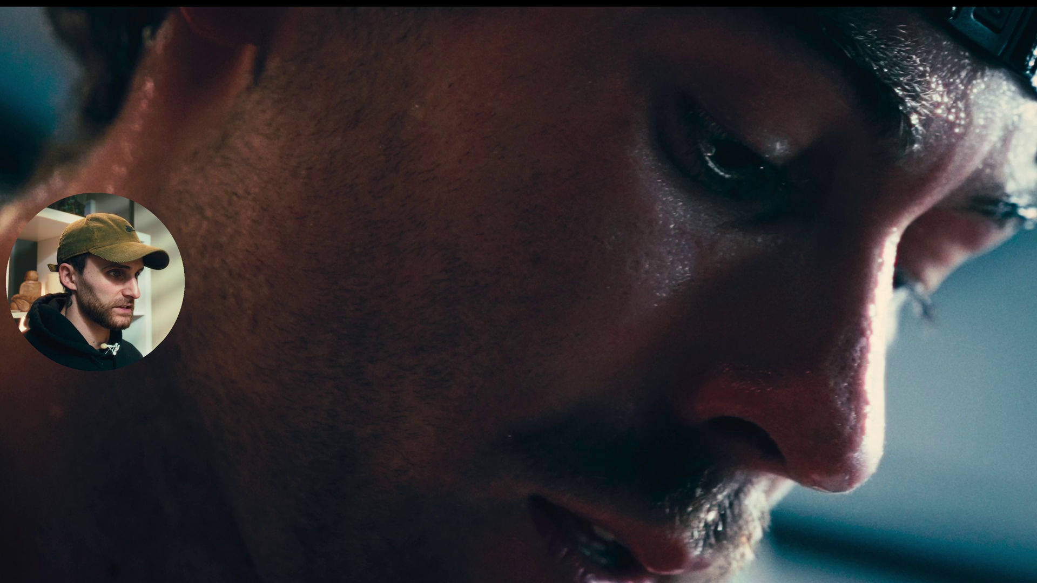
{"action": "key", "text": "shift+d"}
{"action": "key", "text": "shift+d"}
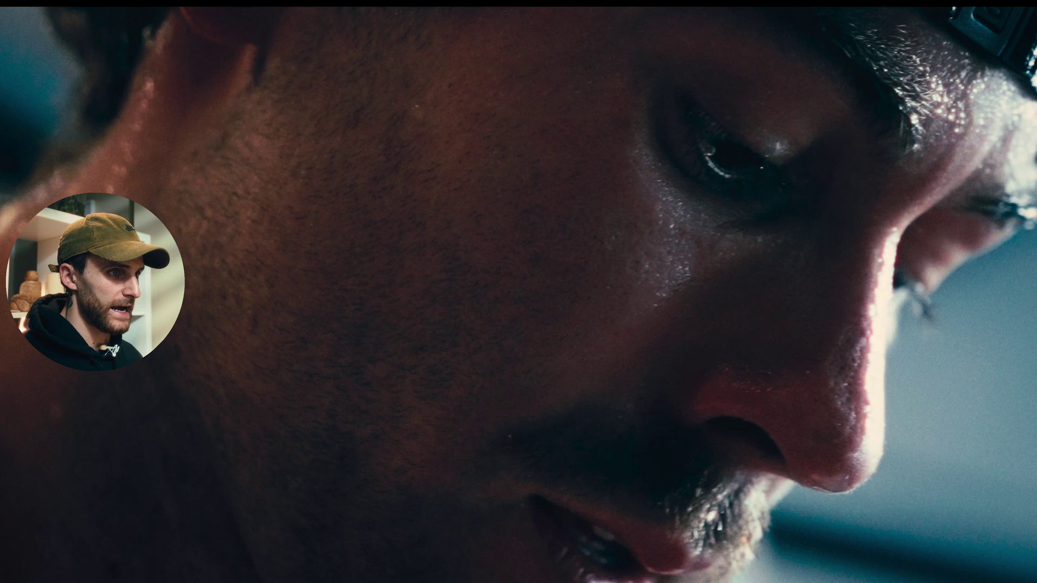
{"action": "key", "text": "shift+d"}
{"action": "key", "text": "shift+d"}
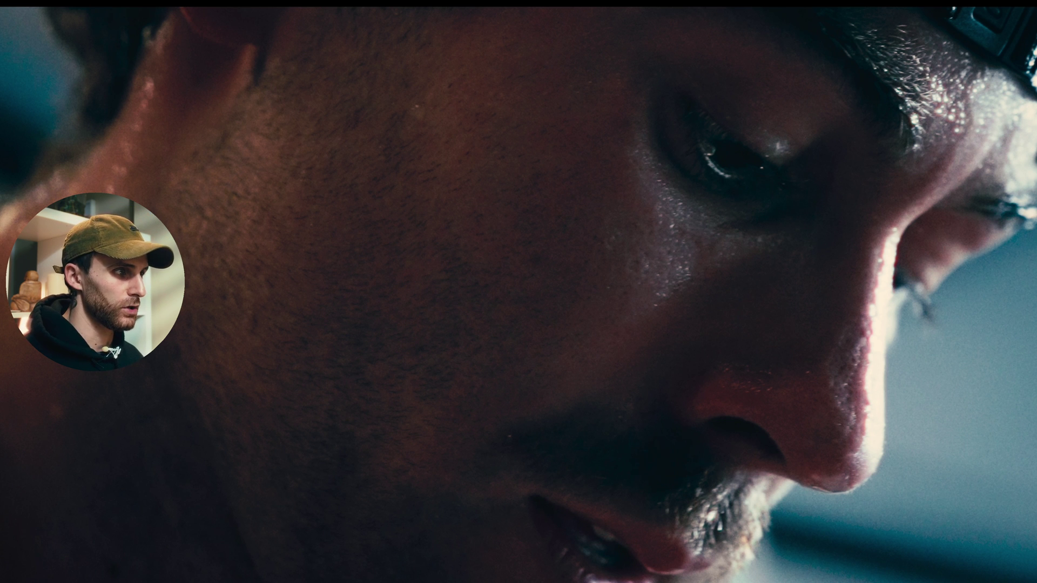
{"action": "key", "text": "Escape"}
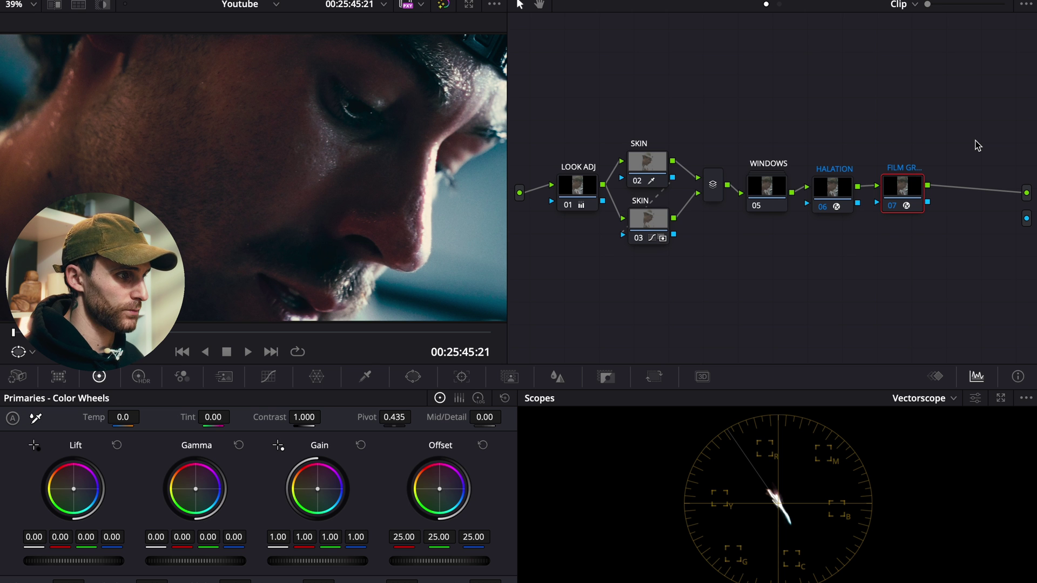